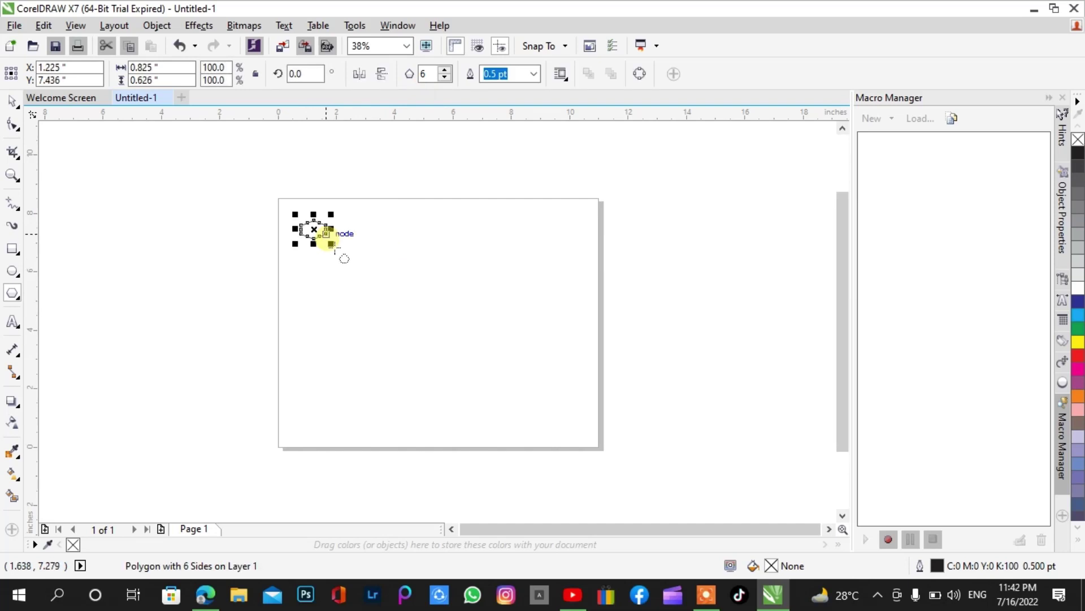
{"action": "key", "text": "ctrl+z"}
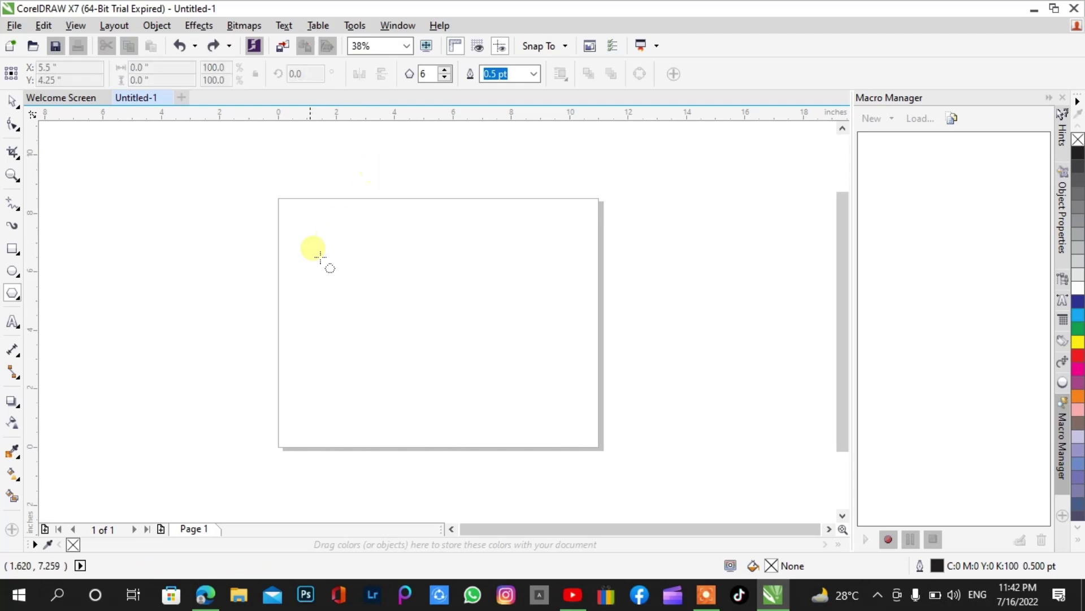
{"action": "left_click", "coordinate": [445, 70]}
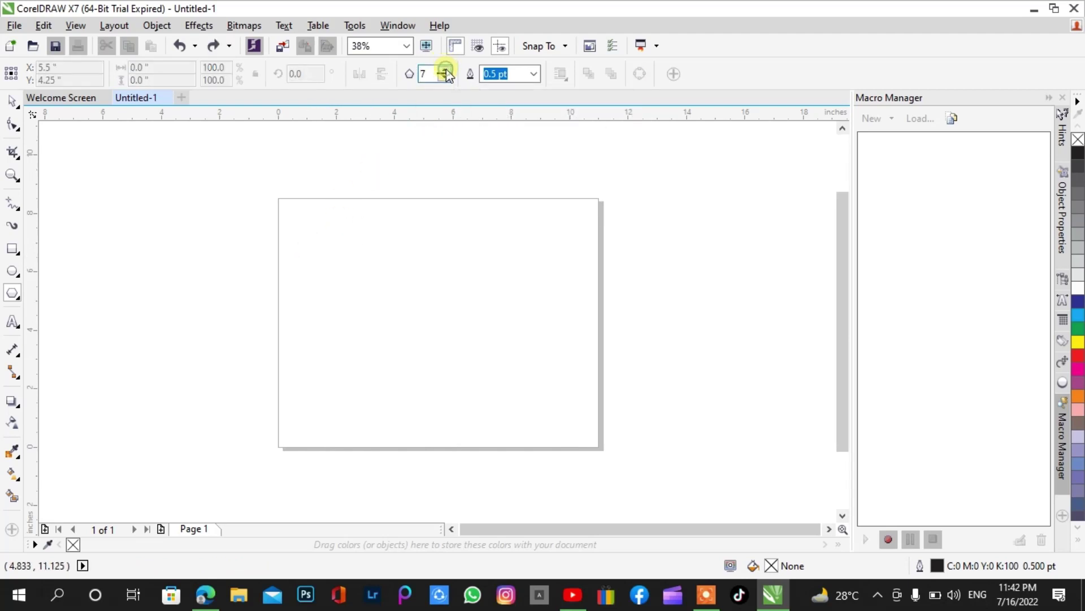
{"action": "left_click_drag", "start_coordinate": [337, 214], "coordinate": [384, 248]}
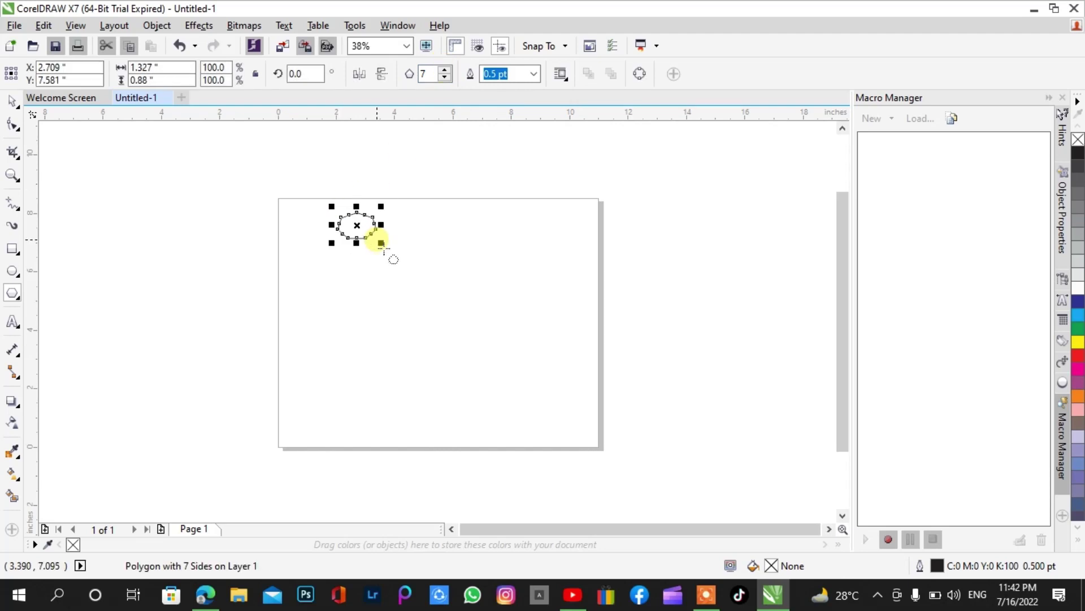
{"action": "key", "text": "ctrl+z"}
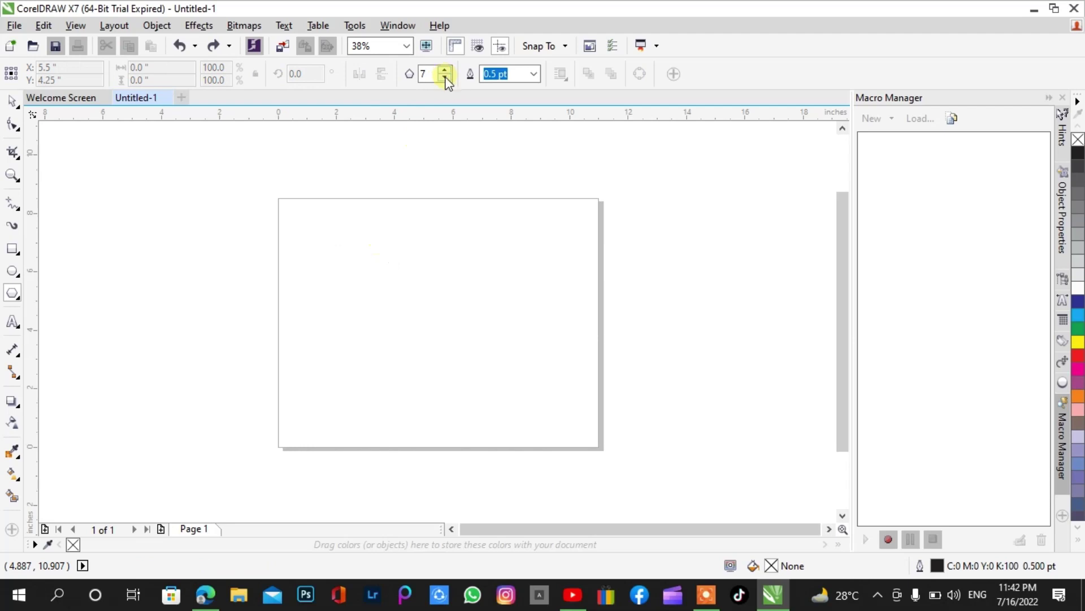
Draw a regular six-sided polygon near the page's upper-left corner and resize it to about 0.89 × 1.03 inches
{"action": "left_click_drag", "start_coordinate": [322, 219], "coordinate": [383, 260]}
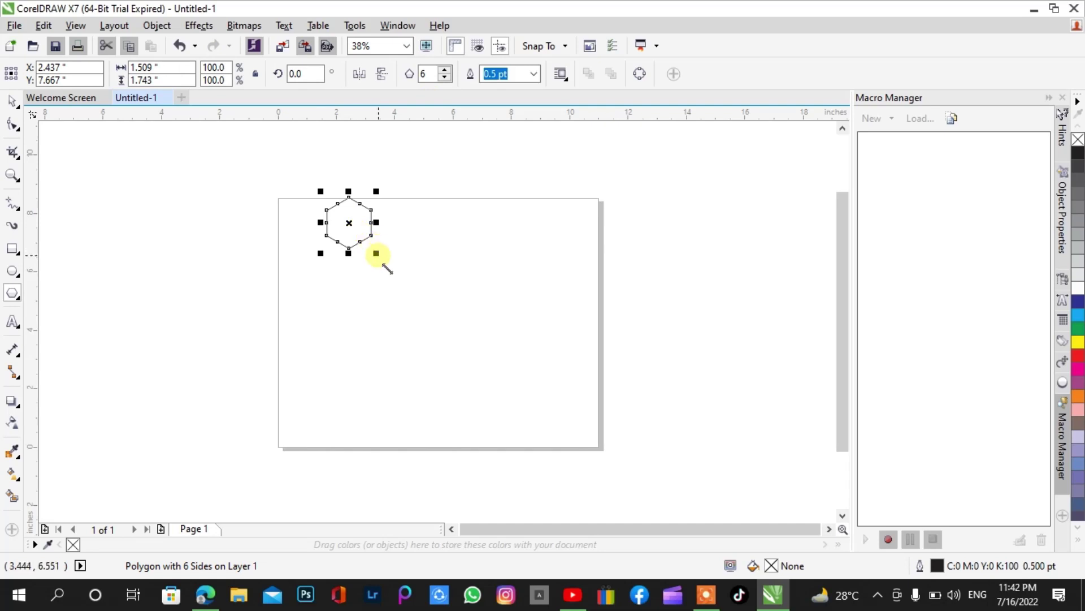
{"action": "left_click_drag", "start_coordinate": [376, 254], "coordinate": [336, 243]}
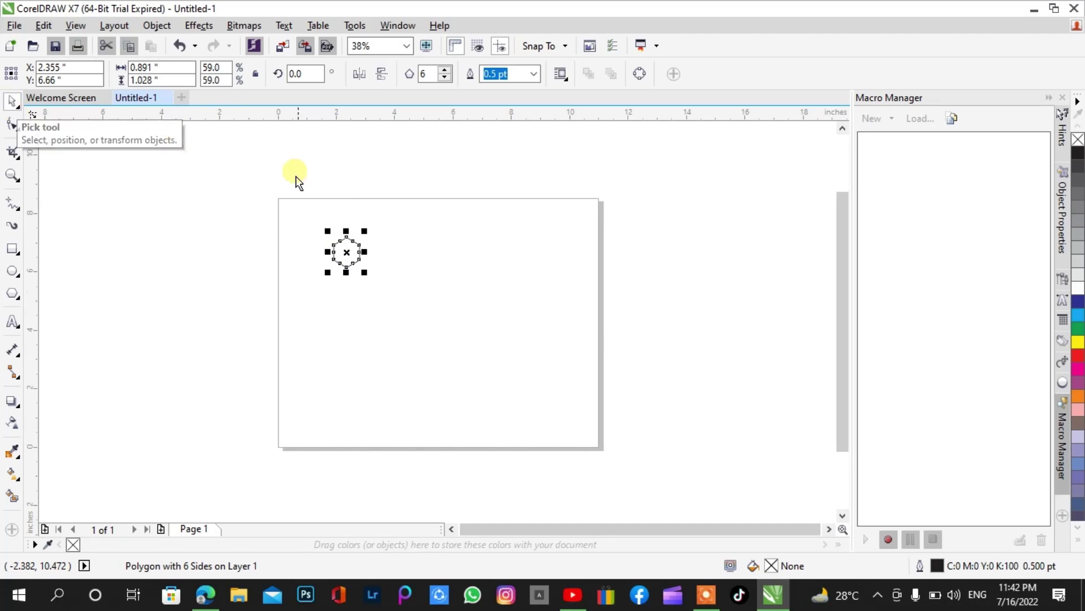
Duplicate the hexagon to its right and snap the copy so the two share a vertical edge
{"action": "left_click_drag", "start_coordinate": [323, 229], "coordinate": [369, 250]}
{"action": "key", "text": "z"}
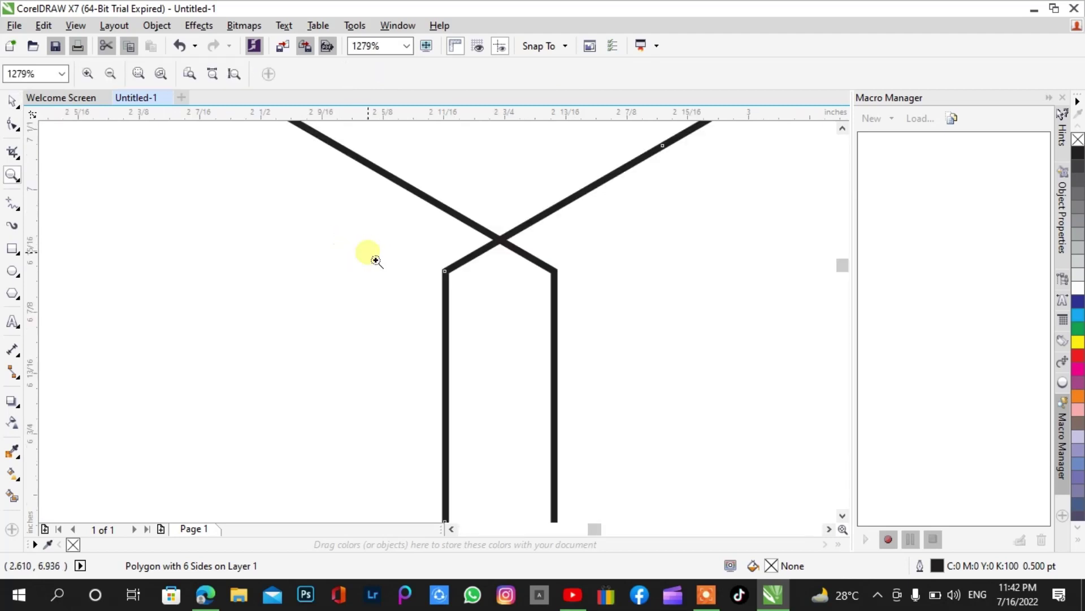
{"action": "left_click", "coordinate": [14, 102]}
{"action": "left_click_drag", "start_coordinate": [455, 279], "coordinate": [559, 272]}
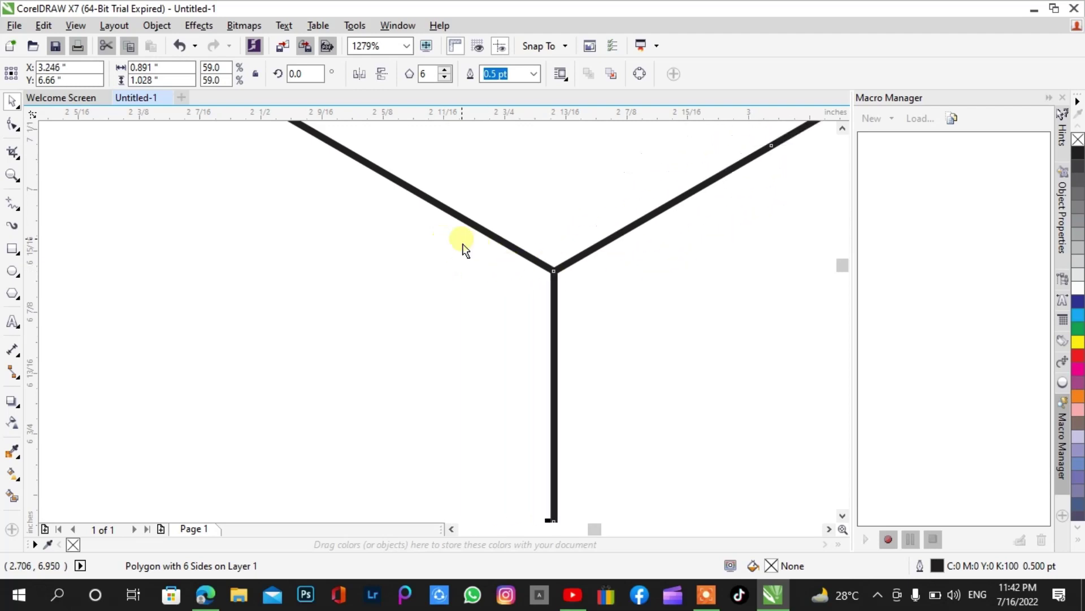
{"action": "key", "text": "z"}
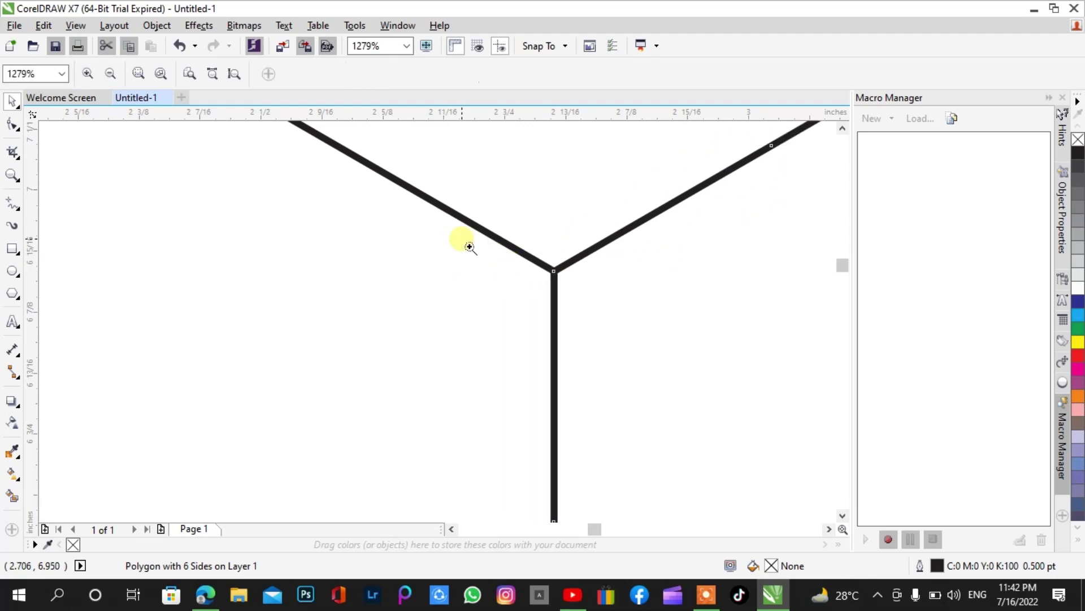
{"action": "key", "text": "shift+F4"}
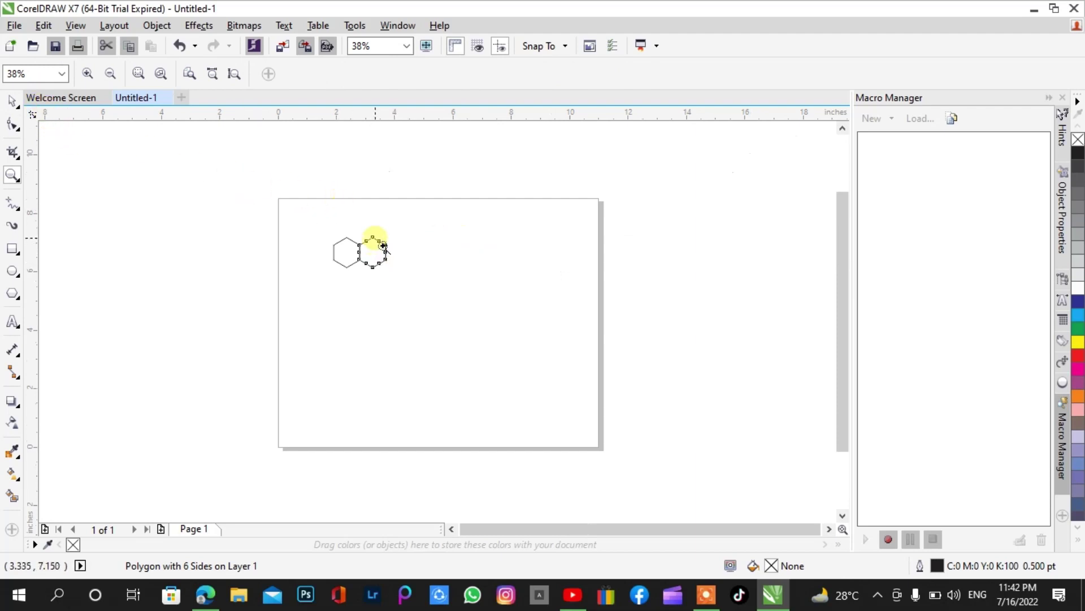
{"action": "left_click_drag", "start_coordinate": [384, 247], "coordinate": [404, 271]}
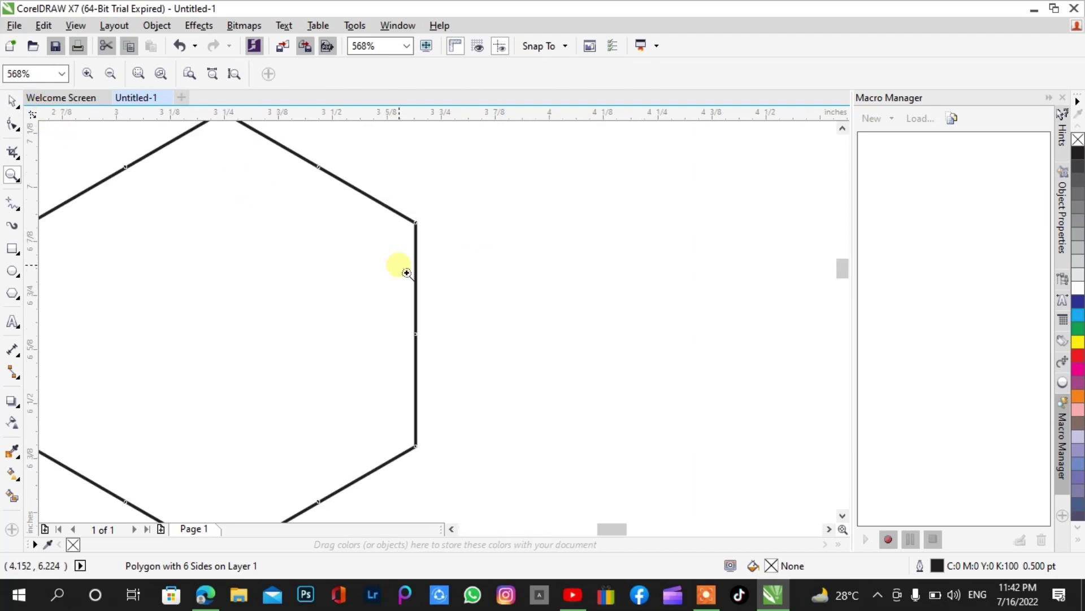
{"action": "left_click", "coordinate": [12, 101]}
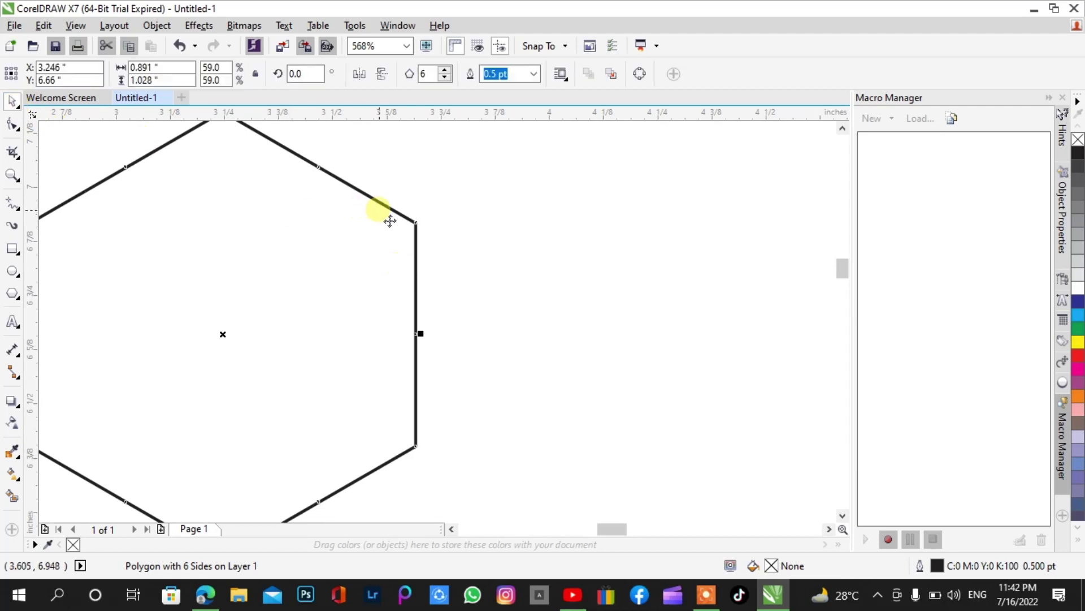
{"action": "left_click_drag", "start_coordinate": [390, 221], "coordinate": [503, 226]}
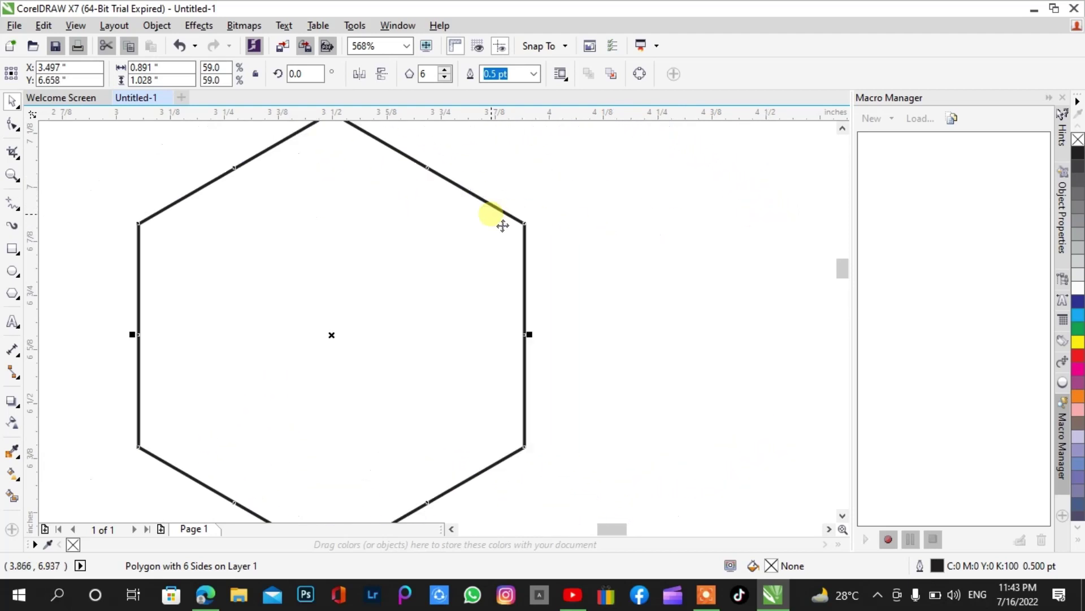
{"action": "key", "text": "ctrl+z"}
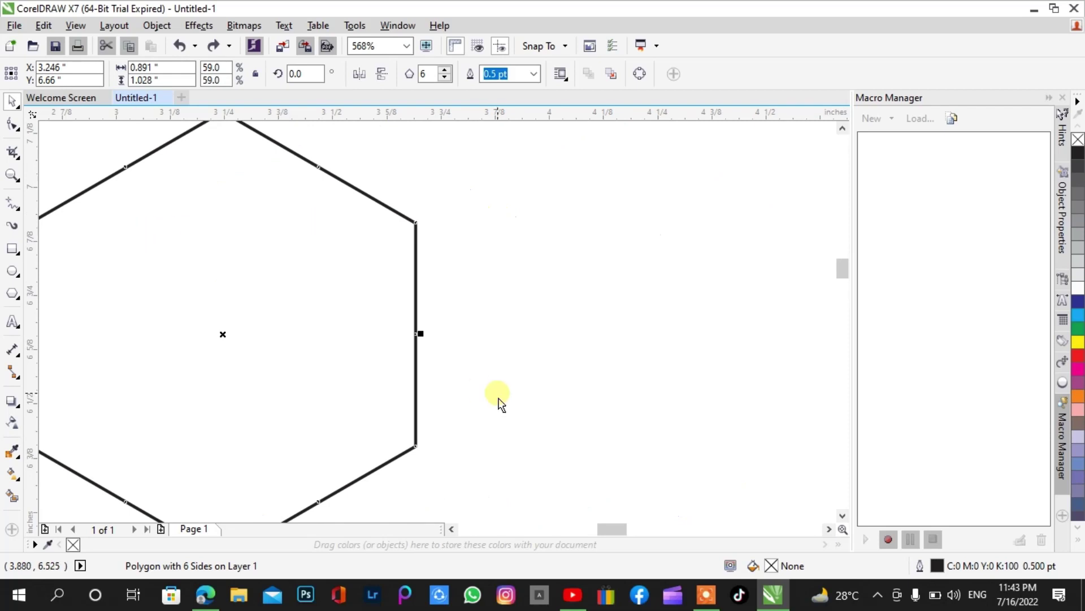
Duplicate the second hexagon to its right, snapping the copy's upper-left node onto the second hexagon's upper-right node
{"action": "key", "text": "F3"}
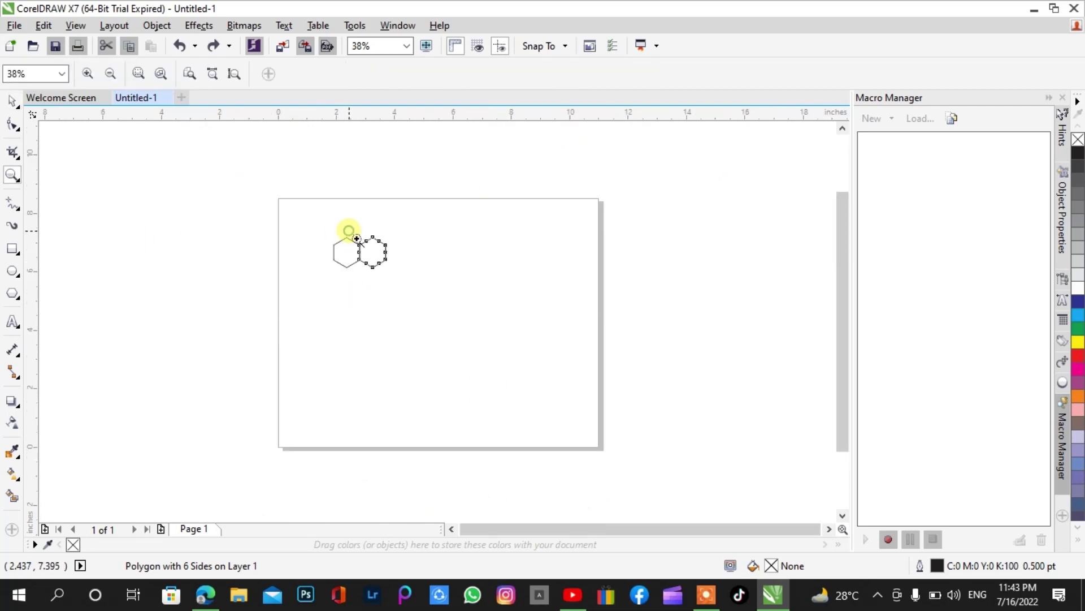
{"action": "left_click_drag", "start_coordinate": [348, 230], "coordinate": [424, 284]}
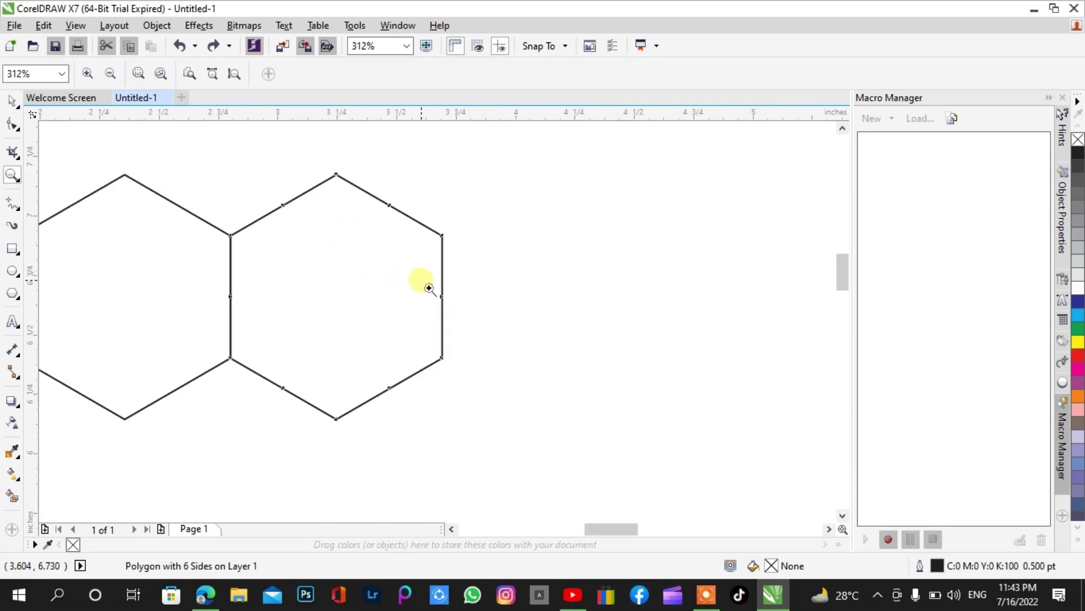
{"action": "left_click", "coordinate": [12, 100]}
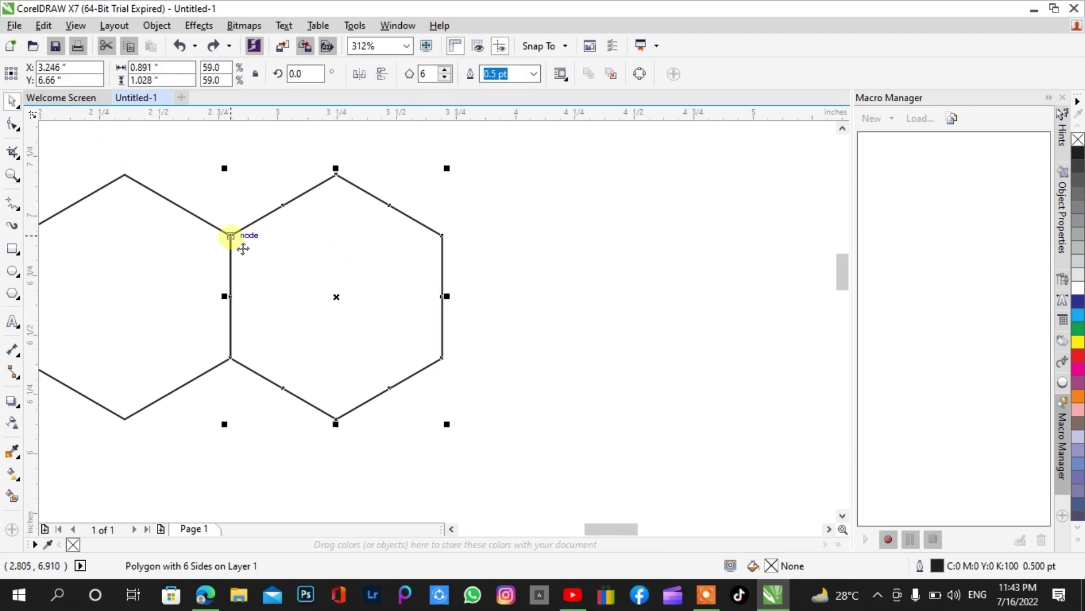
{"action": "left_click_drag", "start_coordinate": [243, 248], "coordinate": [441, 239]}
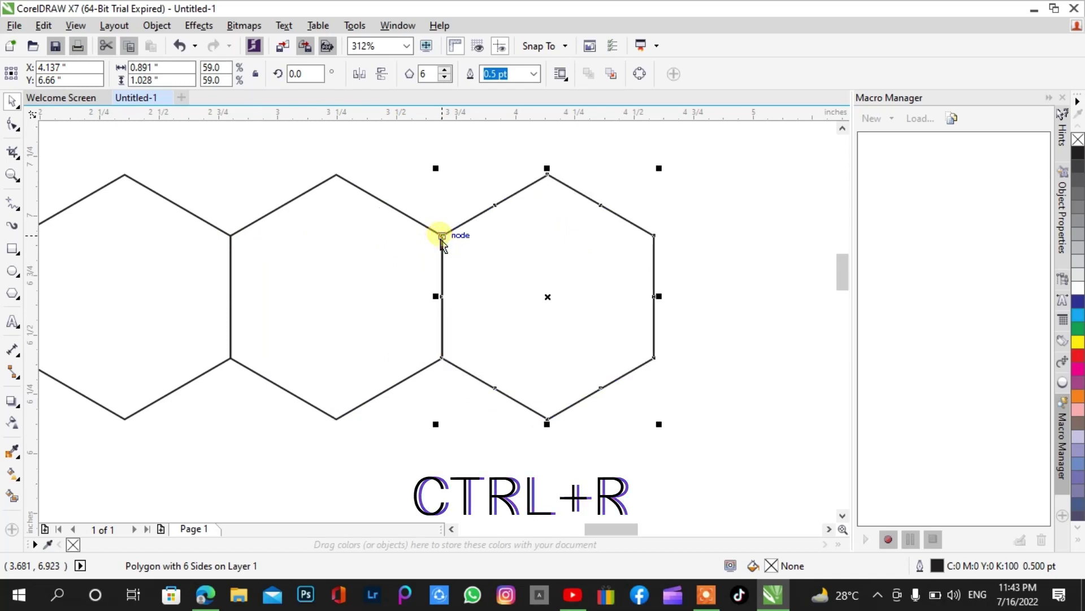
Repeat the hexagon duplication until the horizontal row contains 12 adjoining hexagons
{"action": "key", "text": "ctrl+r"}
{"action": "key", "text": "ctrl+r"}
{"action": "key", "text": "ctrl+r"}
{"action": "key", "text": "ctrl+r"}
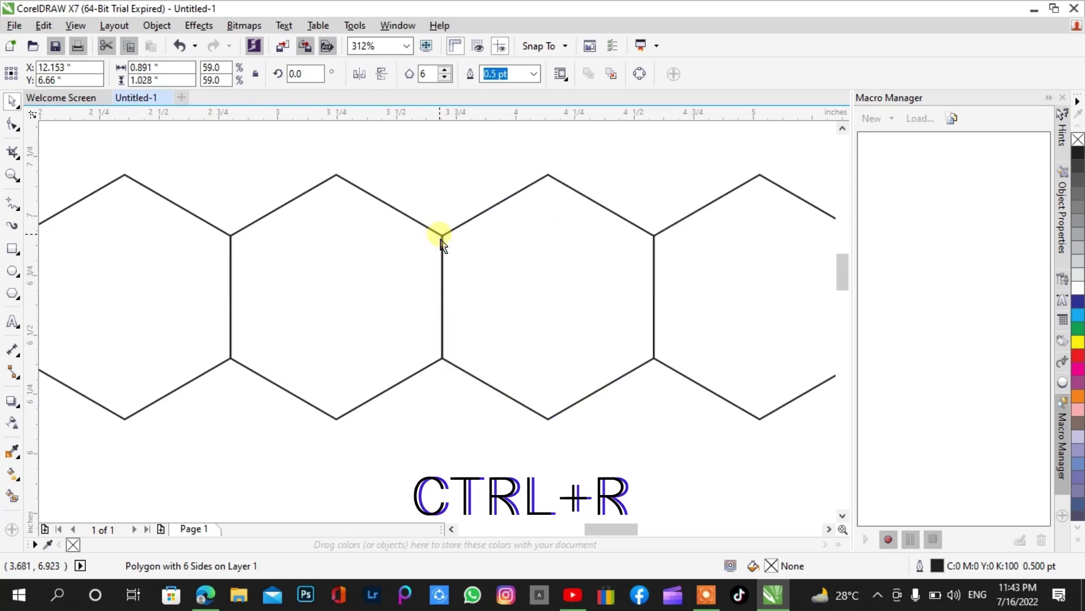
{"action": "key", "text": "z"}
{"action": "scroll", "coordinate": [441, 239], "scroll_direction": "down", "scroll_amount": 5}
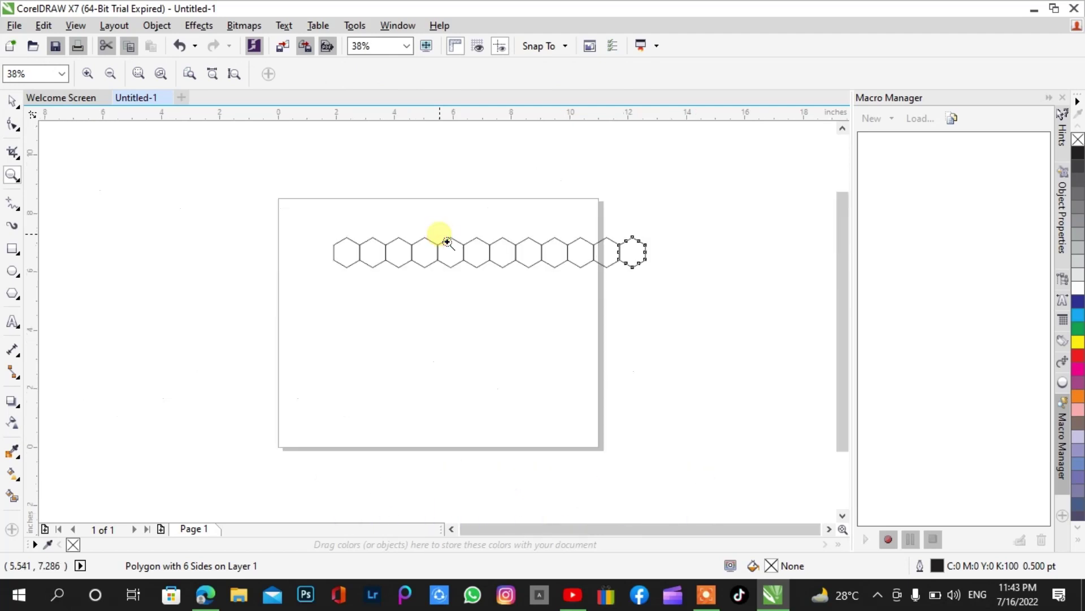
Duplicate the whole row of hexagons below itself, shifted half a hexagon left so the two rows interlock
{"action": "left_click", "coordinate": [12, 102]}
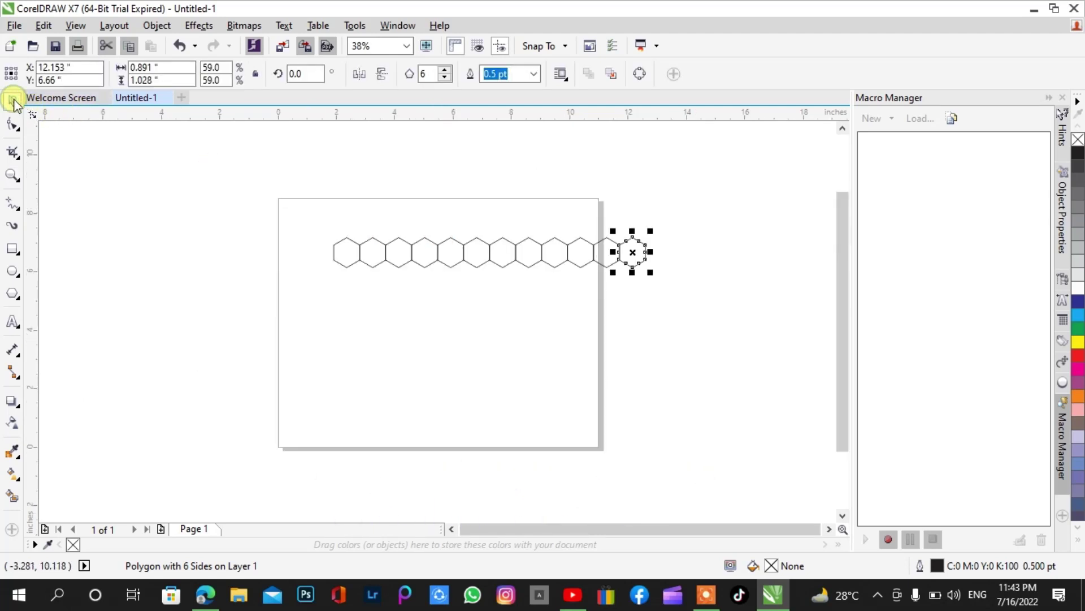
{"action": "left_click_drag", "start_coordinate": [307, 221], "coordinate": [743, 329]}
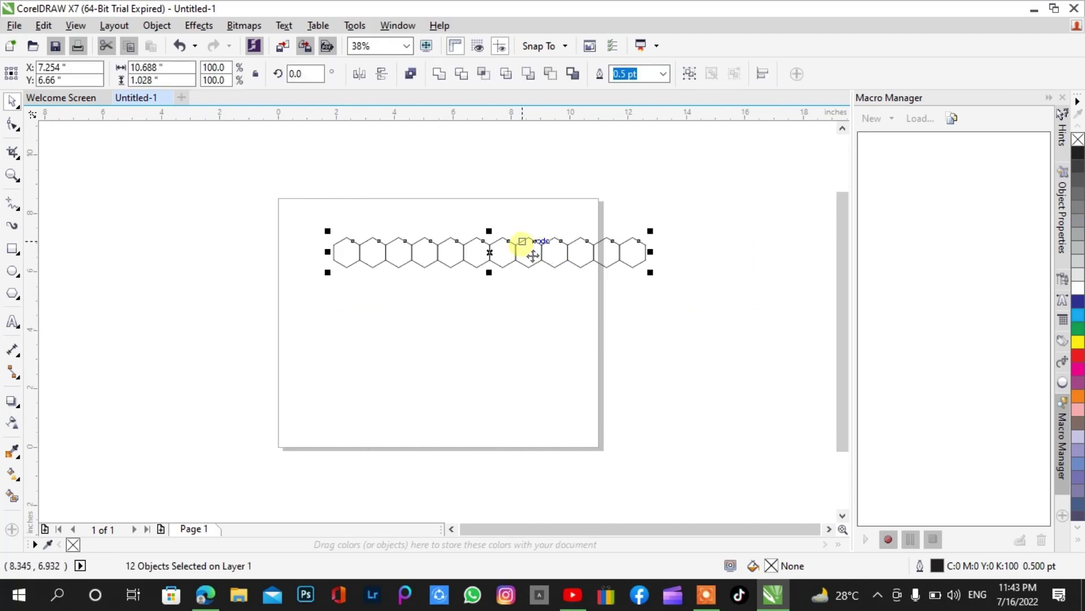
{"action": "left_click_drag", "start_coordinate": [520, 238], "coordinate": [509, 263]}
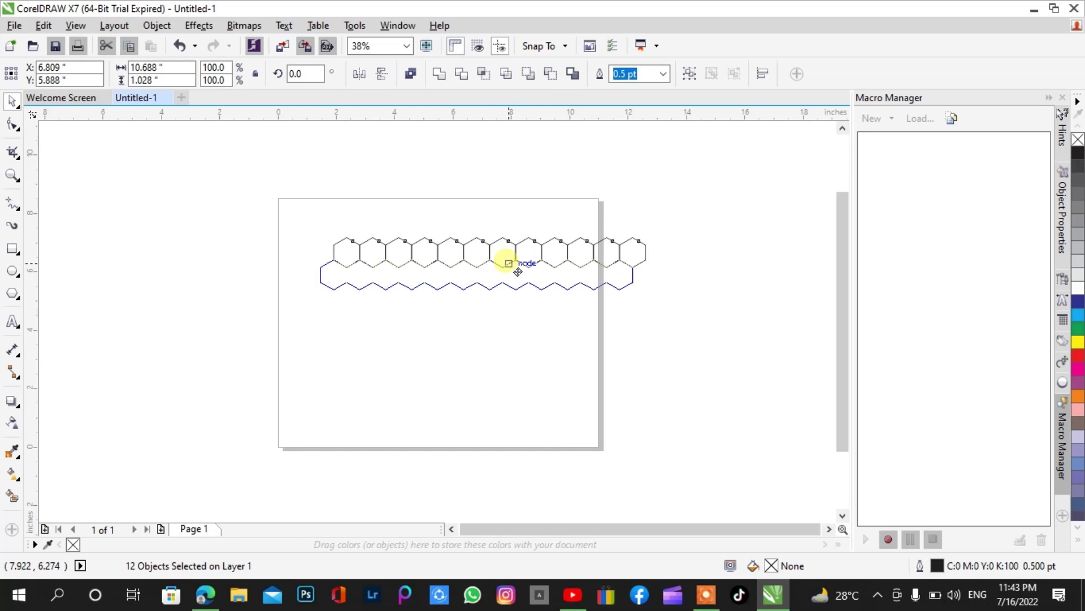
{"action": "left_click_drag", "start_coordinate": [509, 263], "coordinate": [509, 264]}
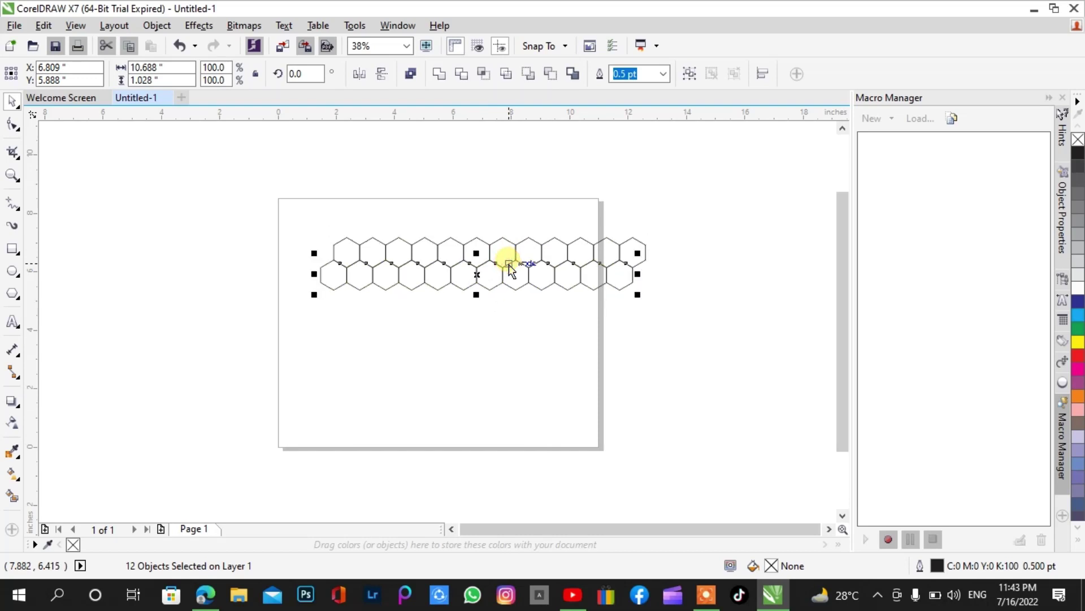
Repeat the row duplication downward until the honeycomb has ten interlocking rows, leaving nothing selected
{"action": "key", "text": "ctrl+r"}
{"action": "key", "text": "ctrl+r"}
{"action": "key", "text": "ctrl+r"}
{"action": "key", "text": "ctrl+r"}
{"action": "key", "text": "ctrl+r"}
{"action": "key", "text": "ctrl+r"}
{"action": "key", "text": "ctrl+r"}
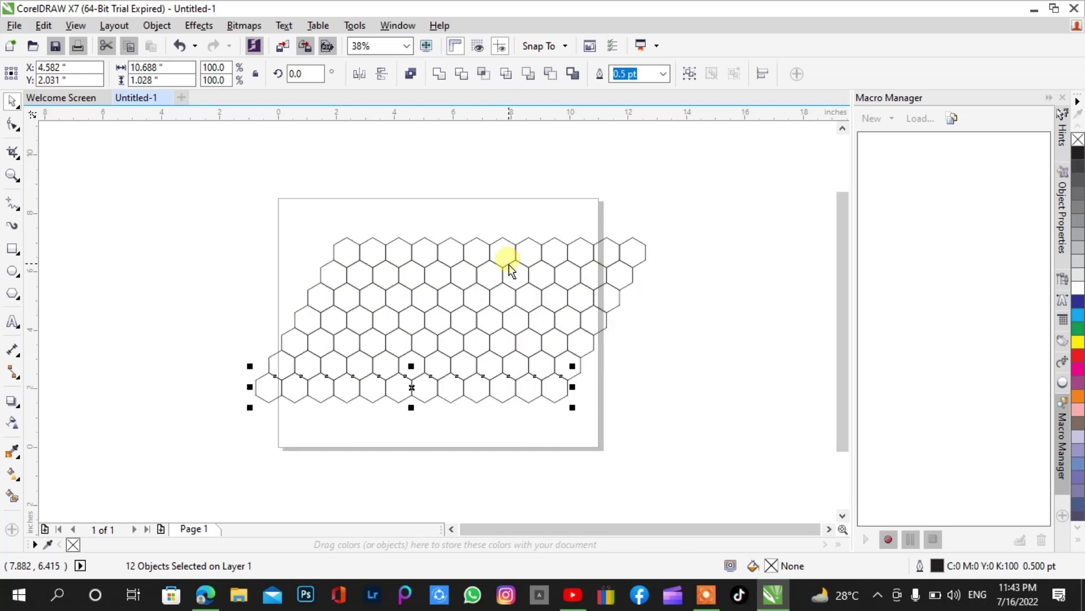
{"action": "key", "text": "ctrl+r"}
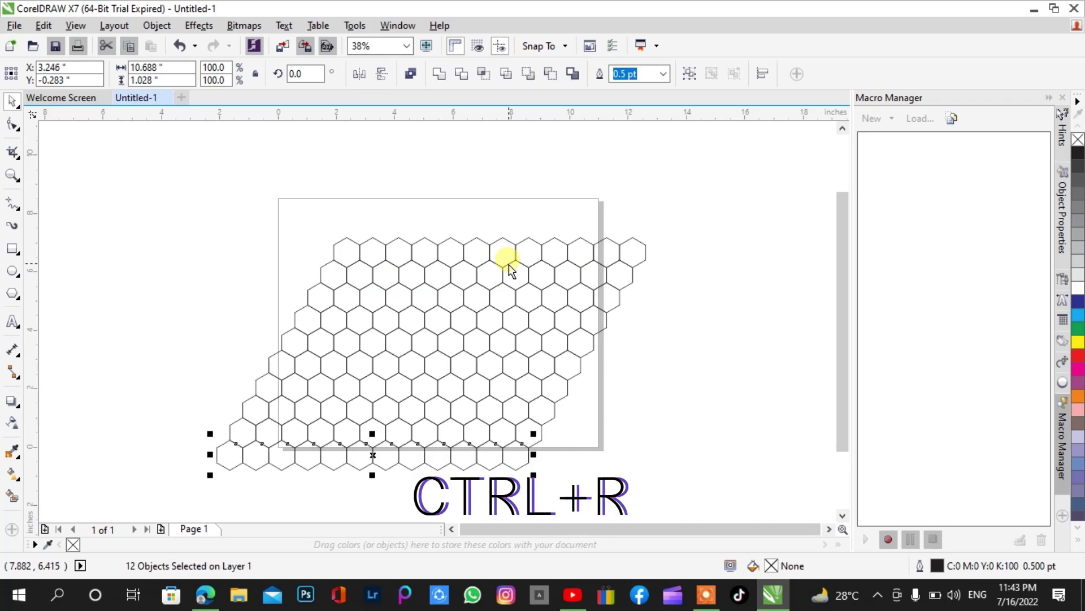
{"action": "left_click", "coordinate": [277, 221]}
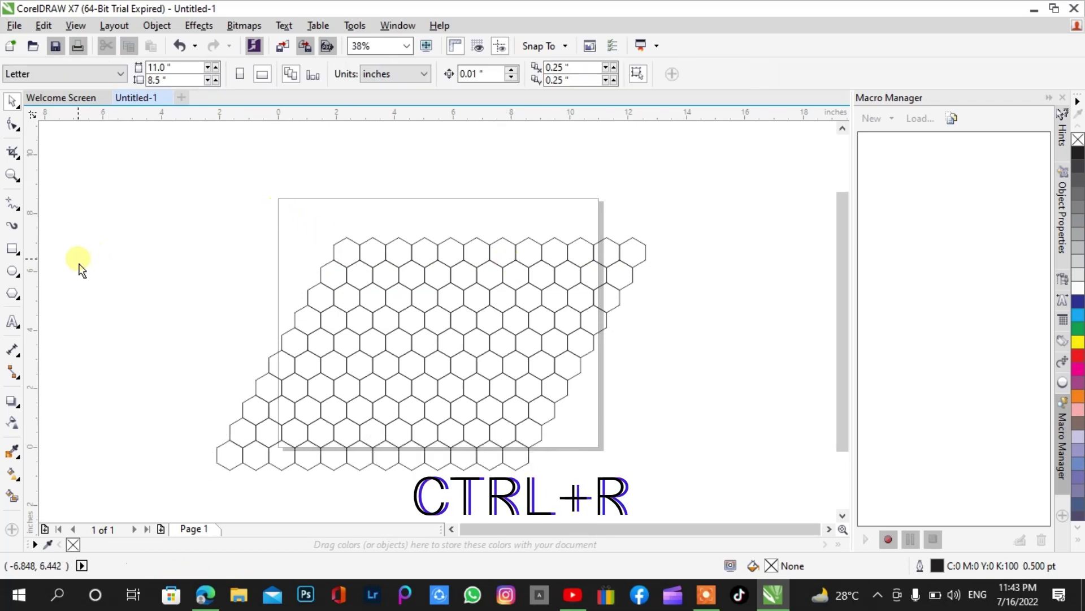
{"action": "key", "text": "XF86AudioLowerVolume"}
{"action": "key", "text": "XF86AudioLowerVolume"}
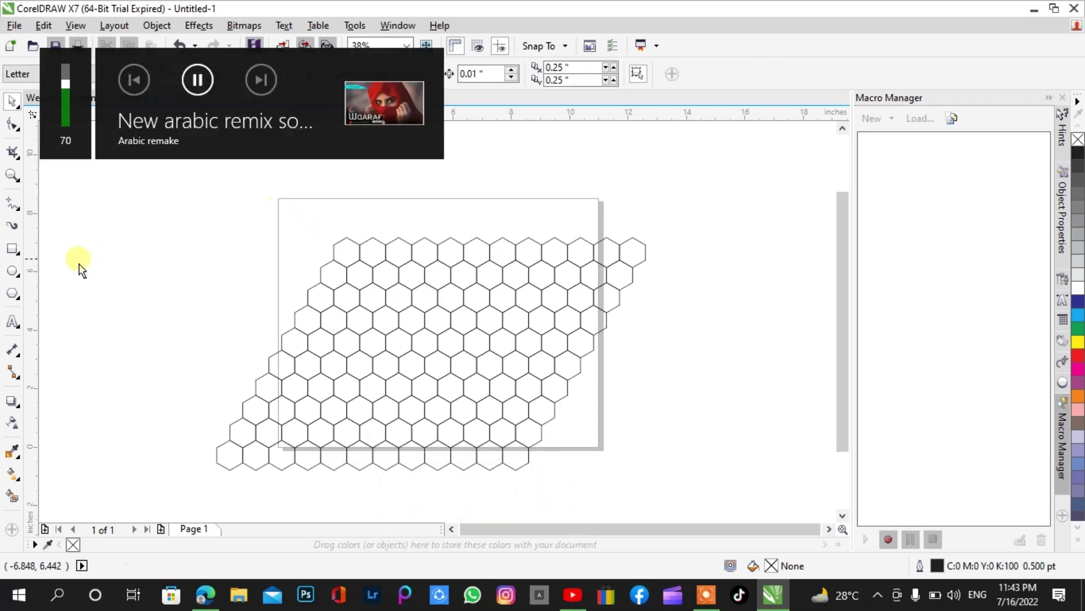
Draw a circle about 4.25 inches in diameter to the left of the page, beside the honeycomb, and deselect it
{"action": "left_click", "coordinate": [13, 273]}
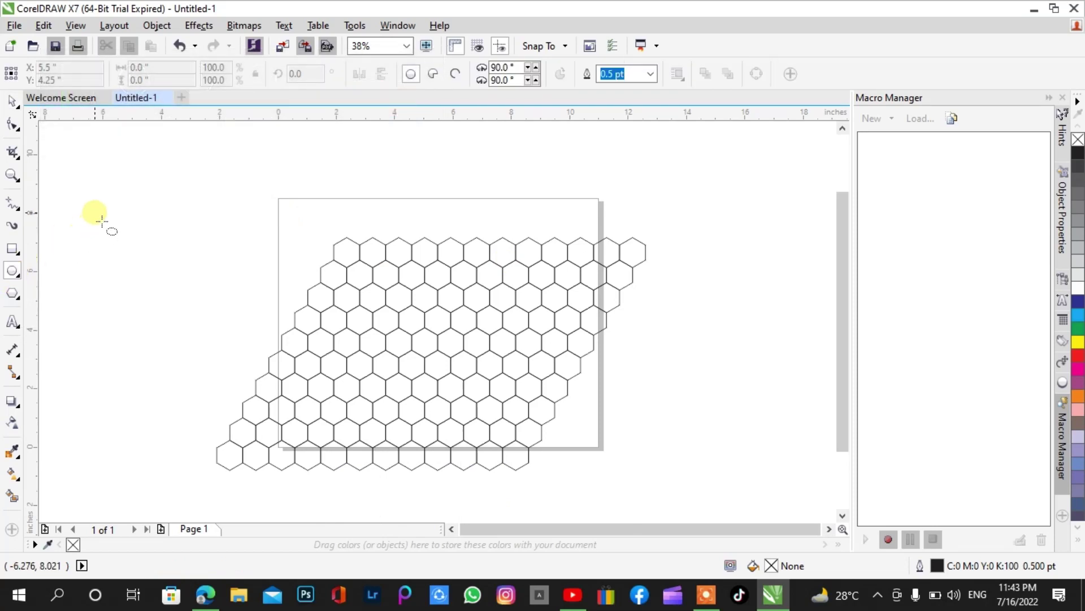
{"action": "left_click_drag", "start_coordinate": [94, 213], "coordinate": [218, 321]}
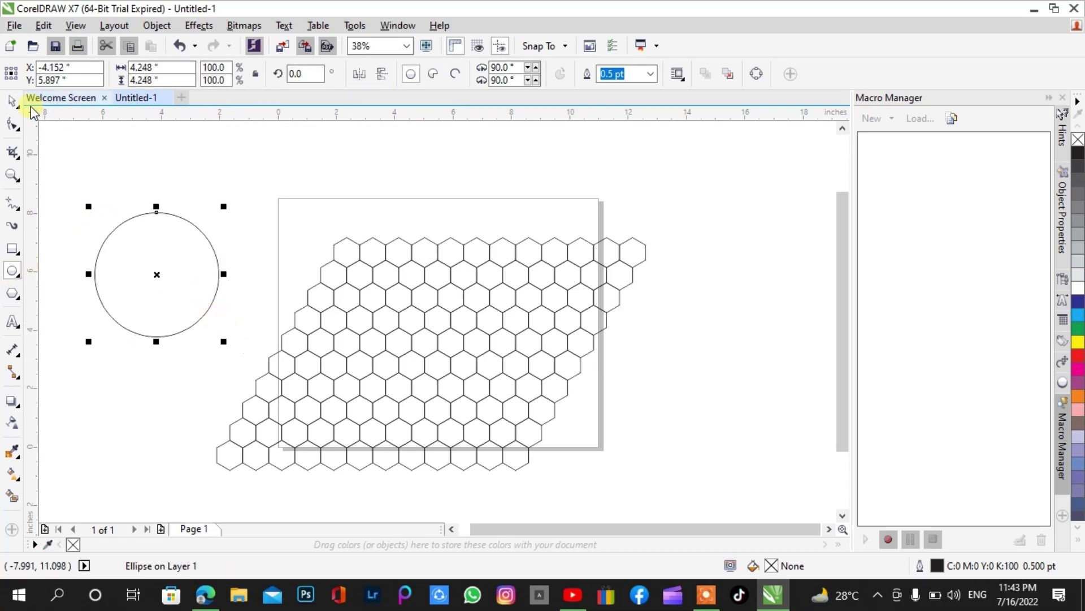
{"action": "left_click", "coordinate": [13, 100]}
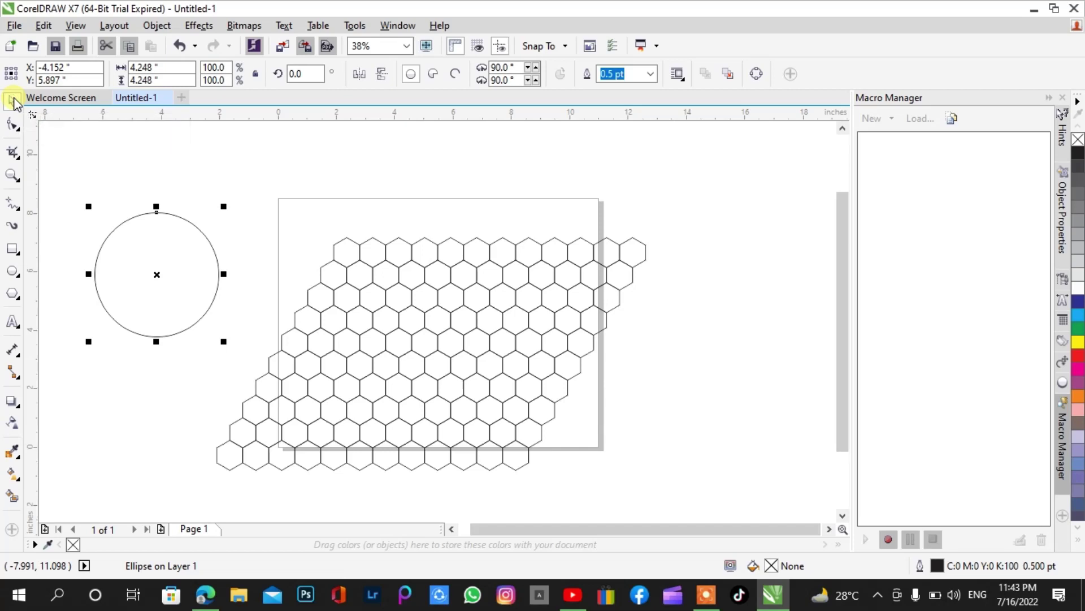
{"action": "left_click", "coordinate": [228, 158]}
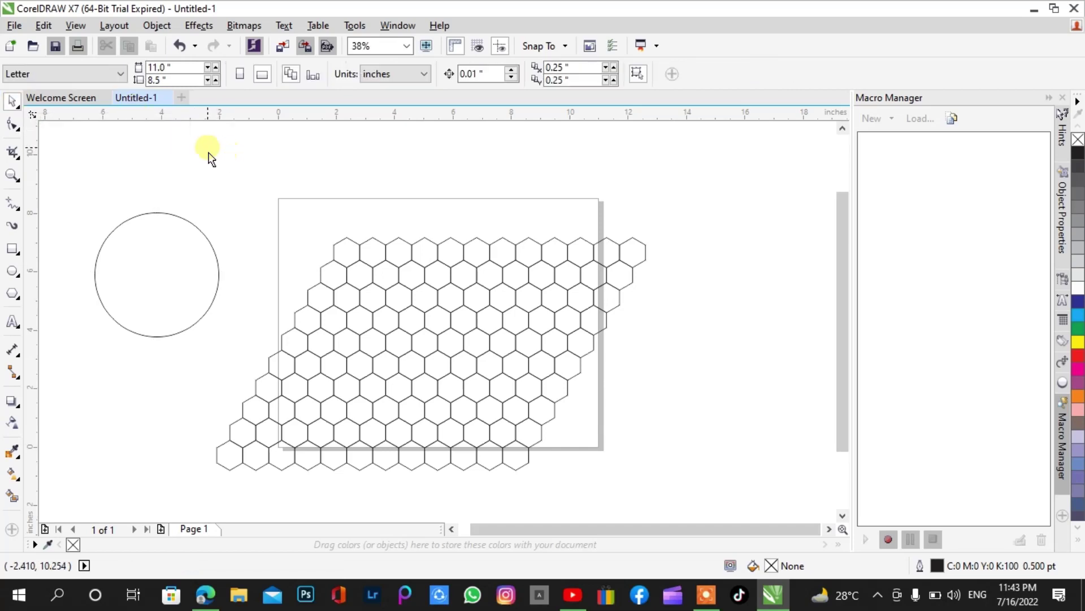
Select all the honeycomb's hexagons without the circle and group them
{"action": "left_click_drag", "start_coordinate": [209, 148], "coordinate": [749, 511]}
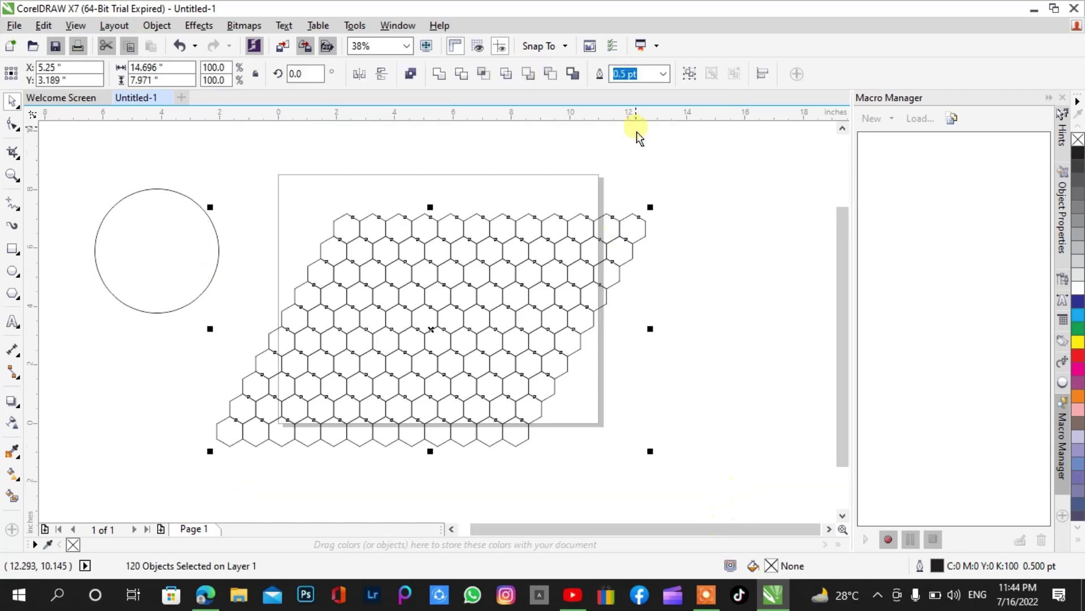
{"action": "left_click", "coordinate": [695, 76]}
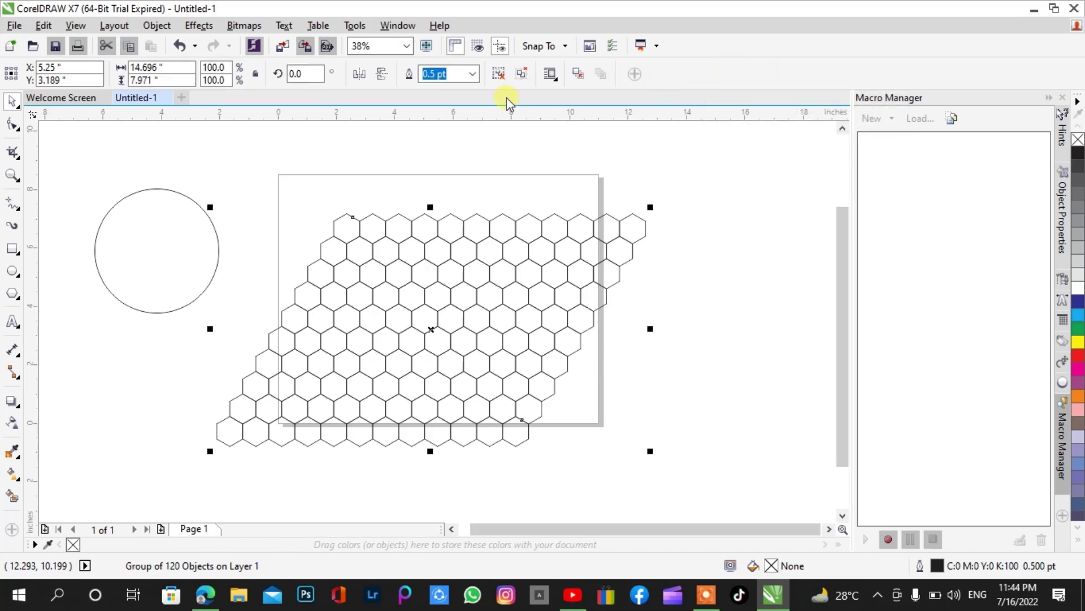
Set the honeycomb group's outline width to Hairline and deselect it
{"action": "left_click", "coordinate": [474, 74]}
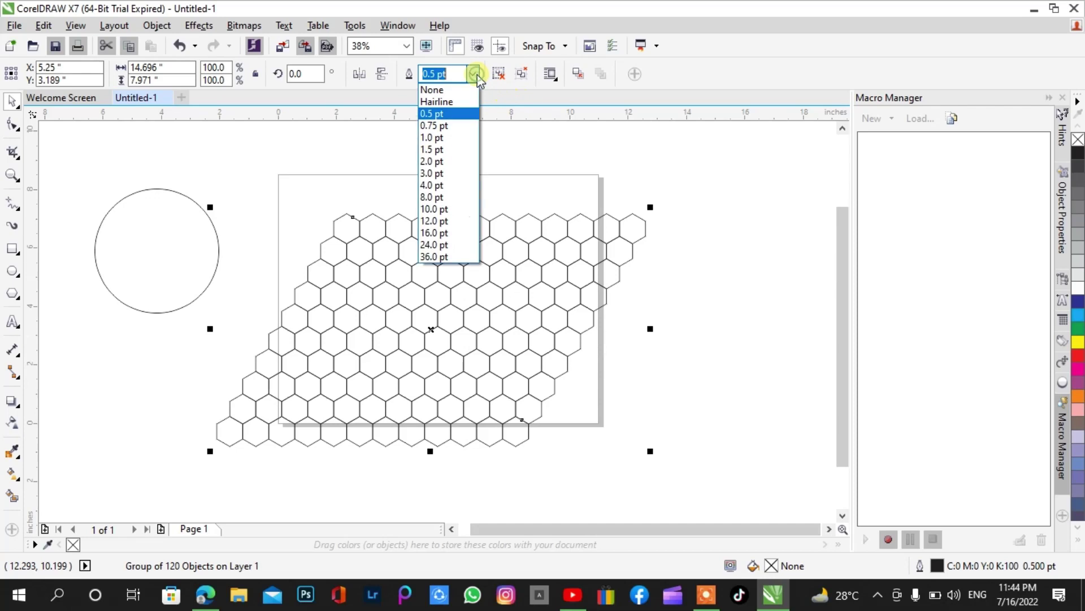
{"action": "left_click", "coordinate": [468, 101]}
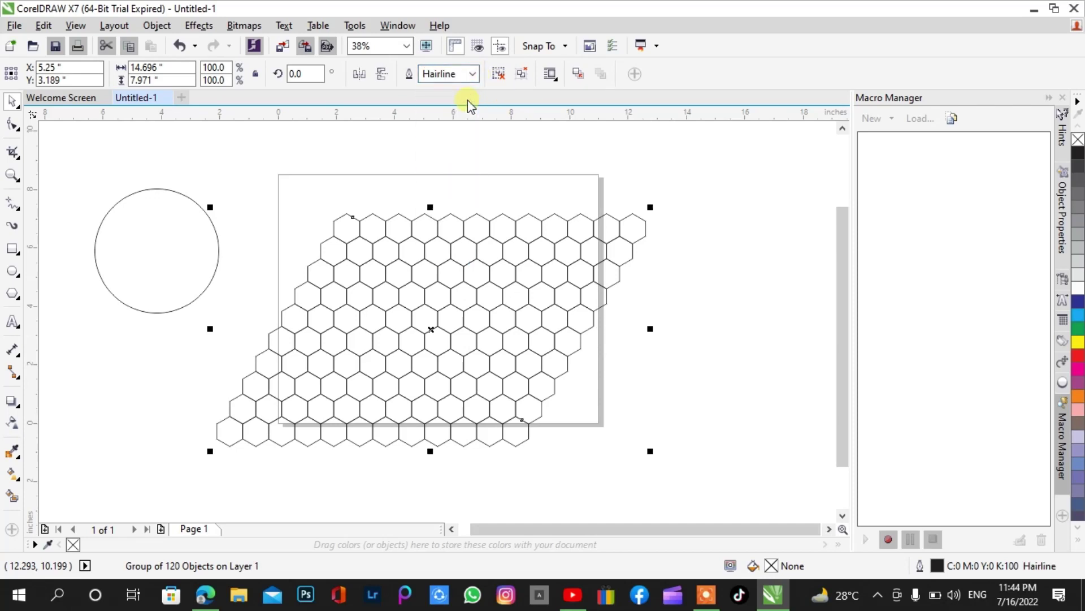
{"action": "left_click", "coordinate": [413, 145]}
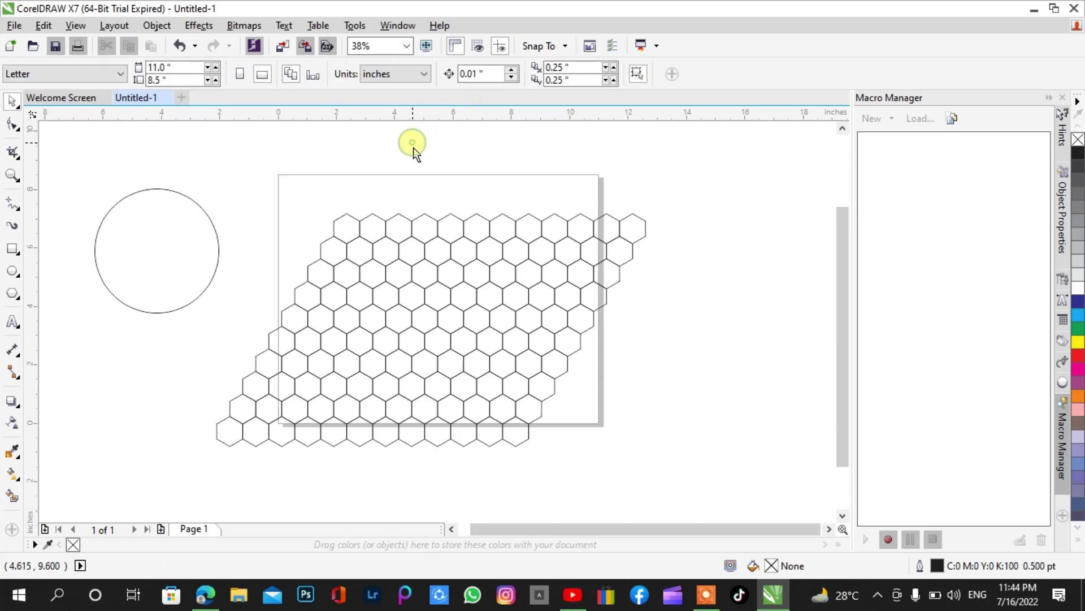
Move the circle onto the middle of the honeycomb and intersect the two shapes
{"action": "left_click", "coordinate": [195, 298]}
{"action": "left_click_drag", "start_coordinate": [157, 255], "coordinate": [437, 315]}
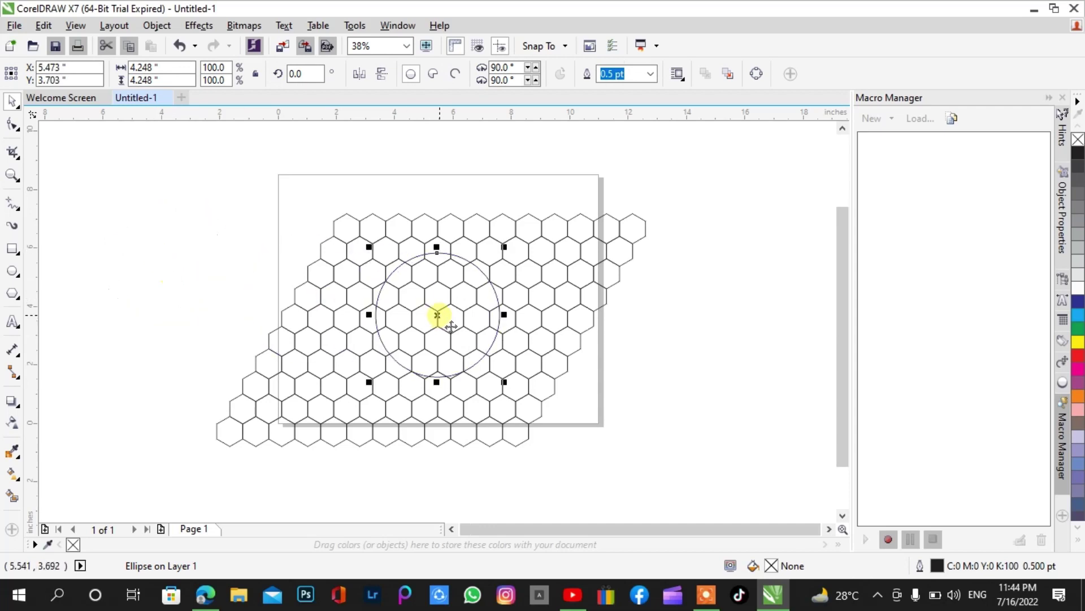
{"action": "left_click", "coordinate": [157, 205]}
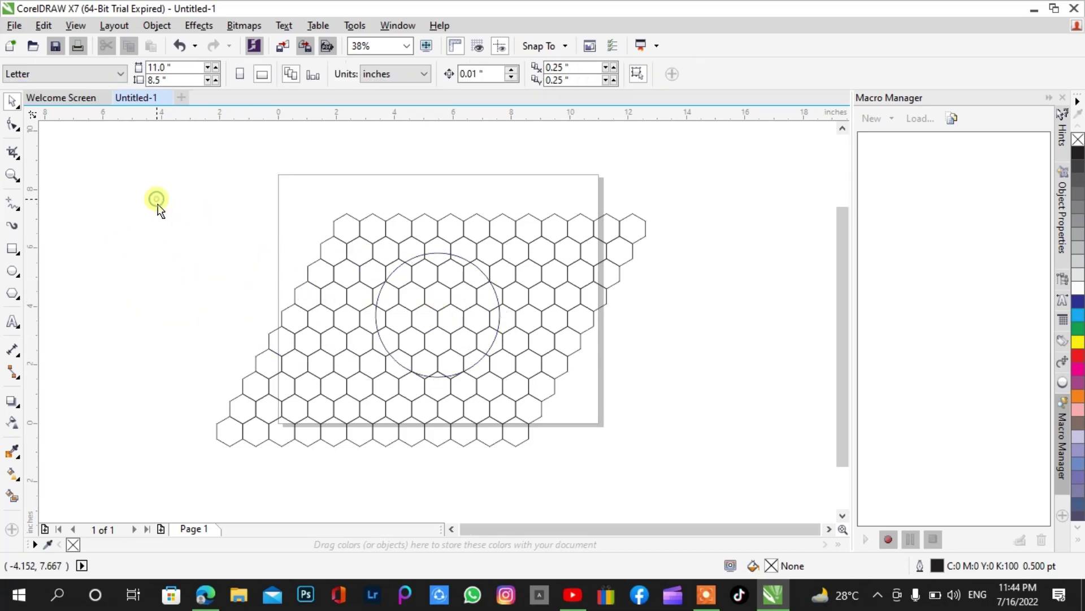
{"action": "left_click_drag", "start_coordinate": [158, 205], "coordinate": [700, 498]}
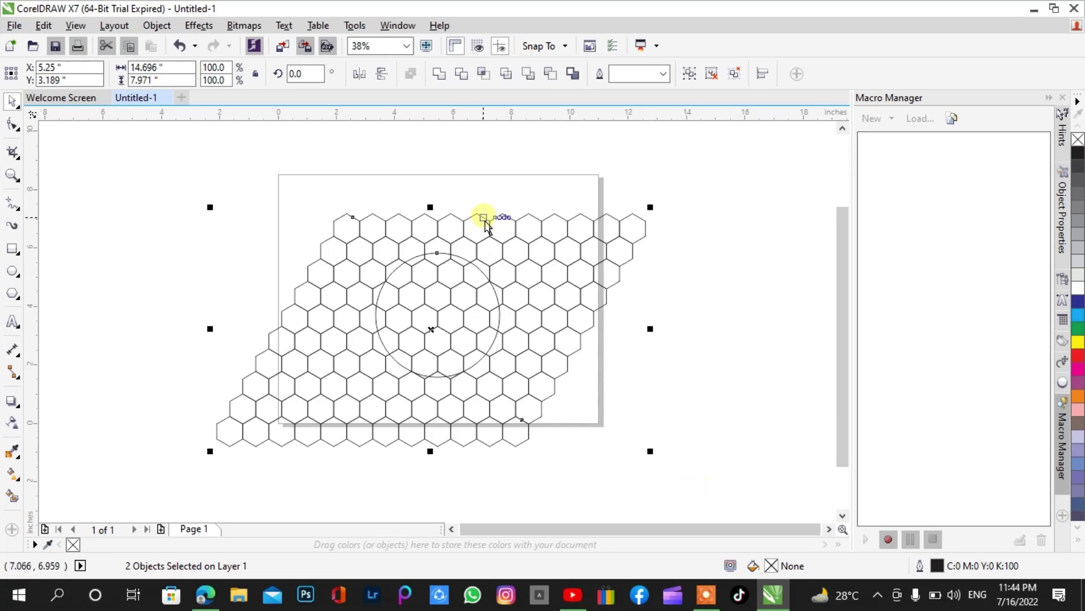
{"action": "left_click", "coordinate": [485, 76]}
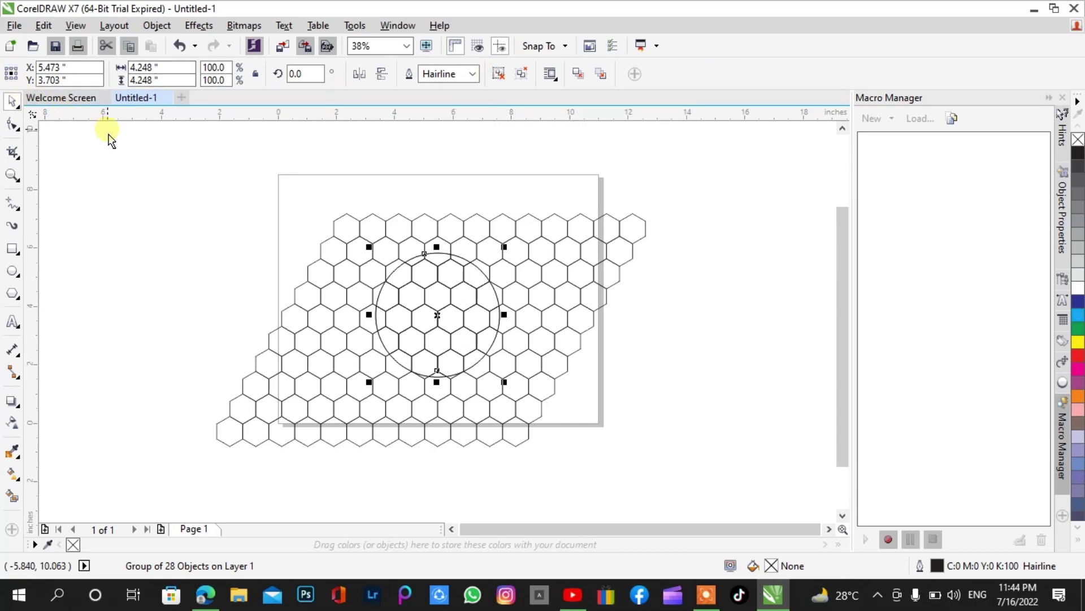
Open the Lens settings for the intersected piece, unlock automatic applying, and choose the Fish Eye lens with Frozen enabled
{"action": "left_click", "coordinate": [195, 27]}
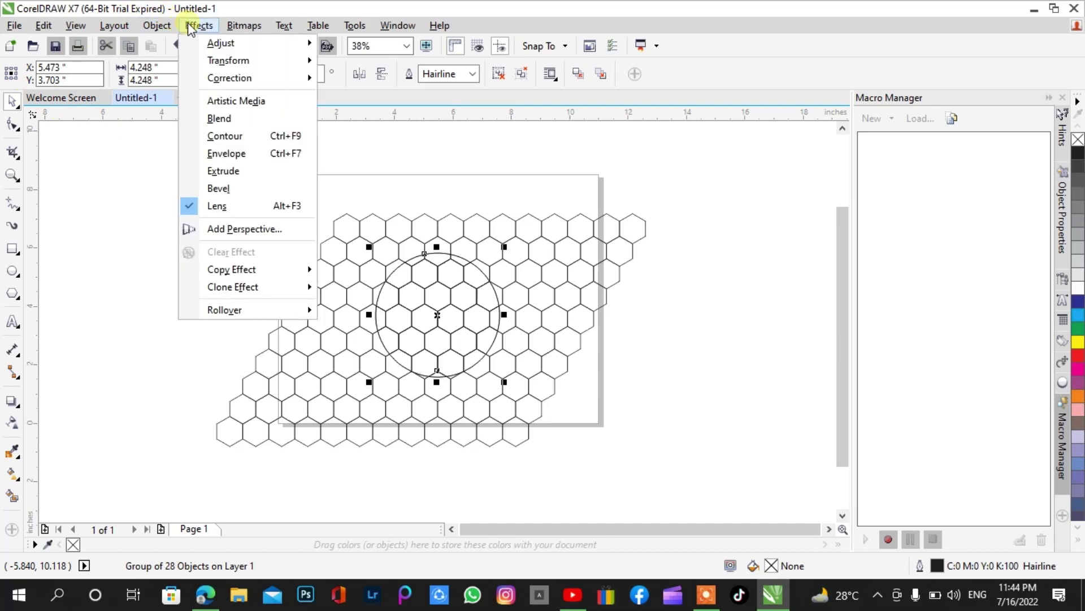
{"action": "left_click", "coordinate": [220, 206]}
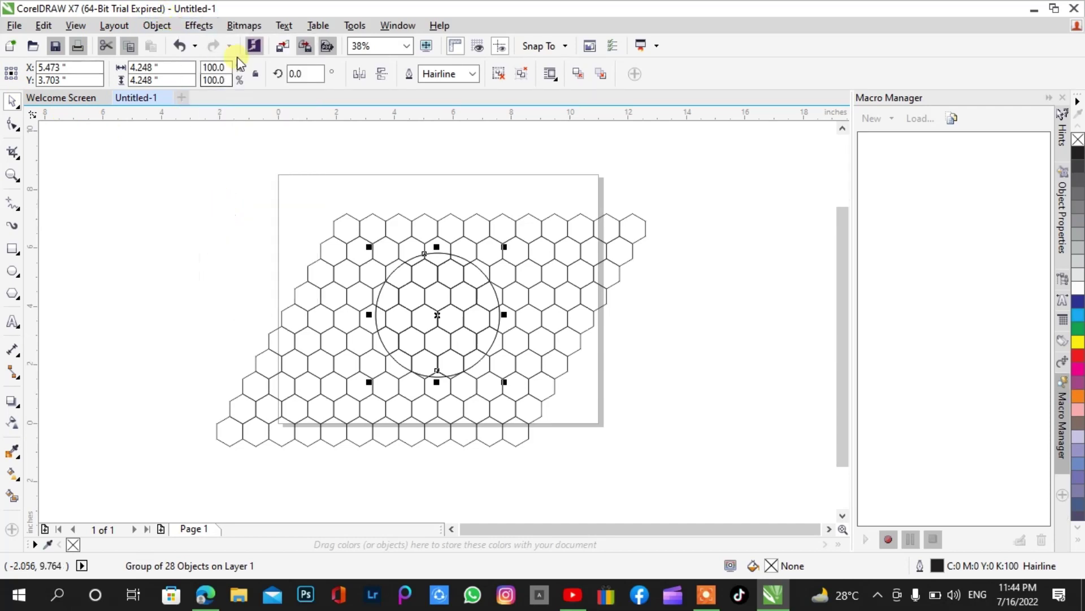
{"action": "left_click", "coordinate": [205, 27]}
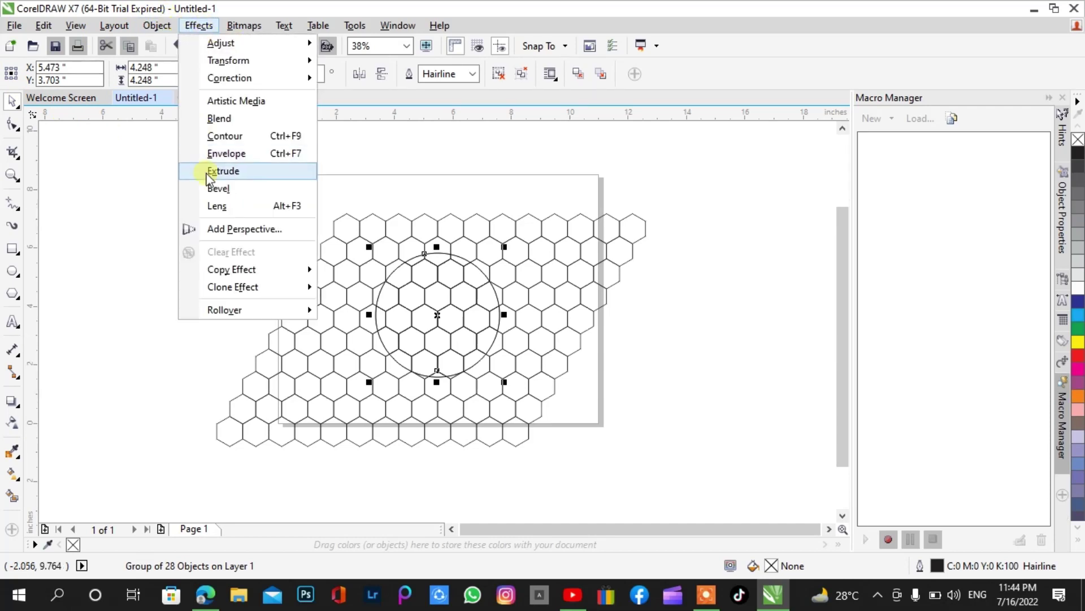
{"action": "left_click", "coordinate": [219, 192]}
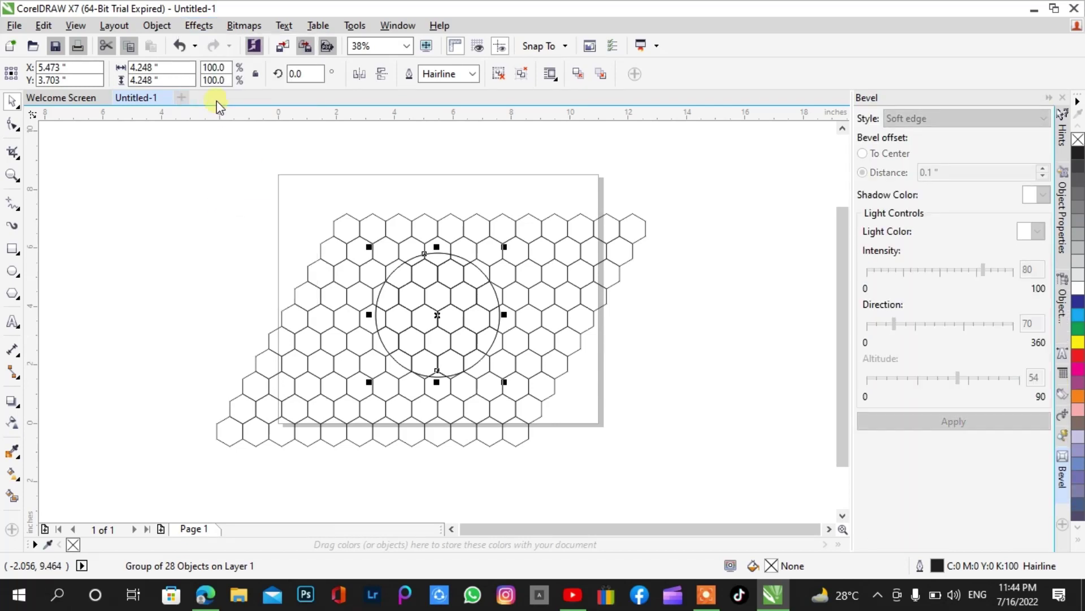
{"action": "left_click", "coordinate": [202, 30]}
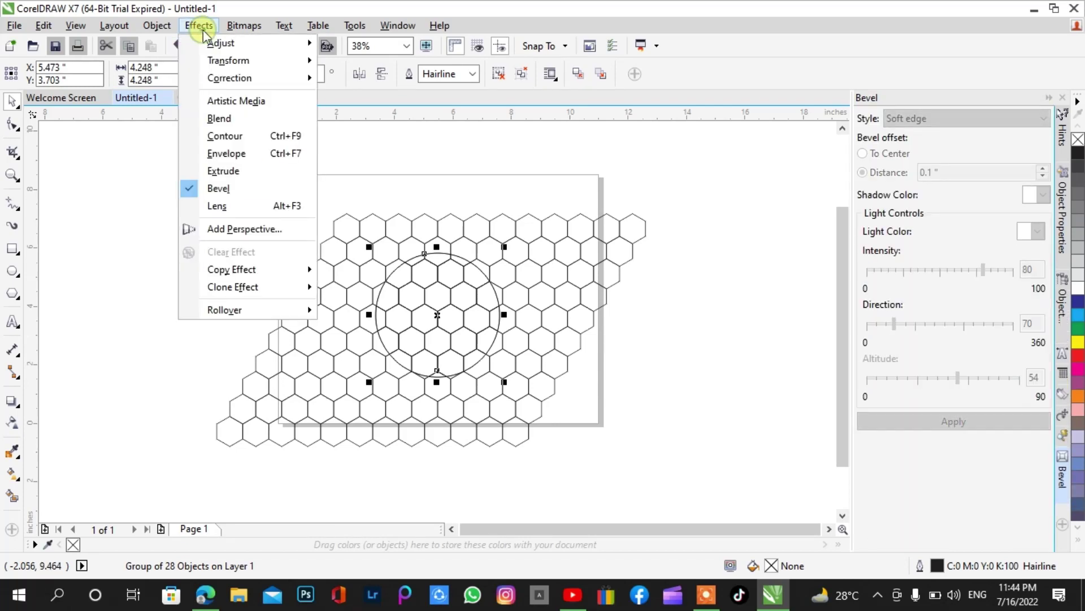
{"action": "left_click", "coordinate": [217, 206]}
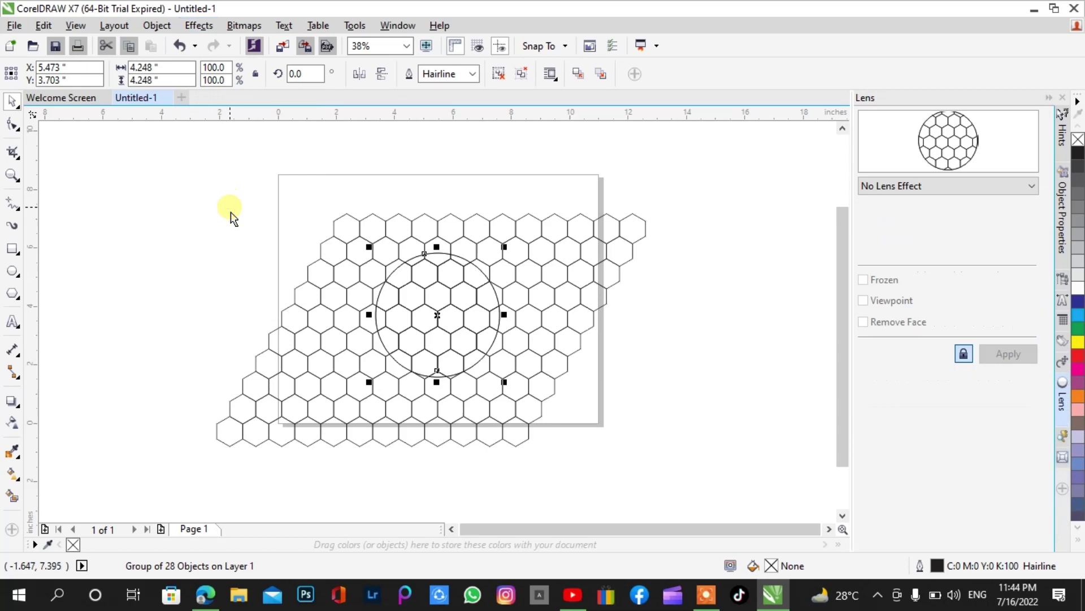
{"action": "left_click", "coordinate": [964, 354]}
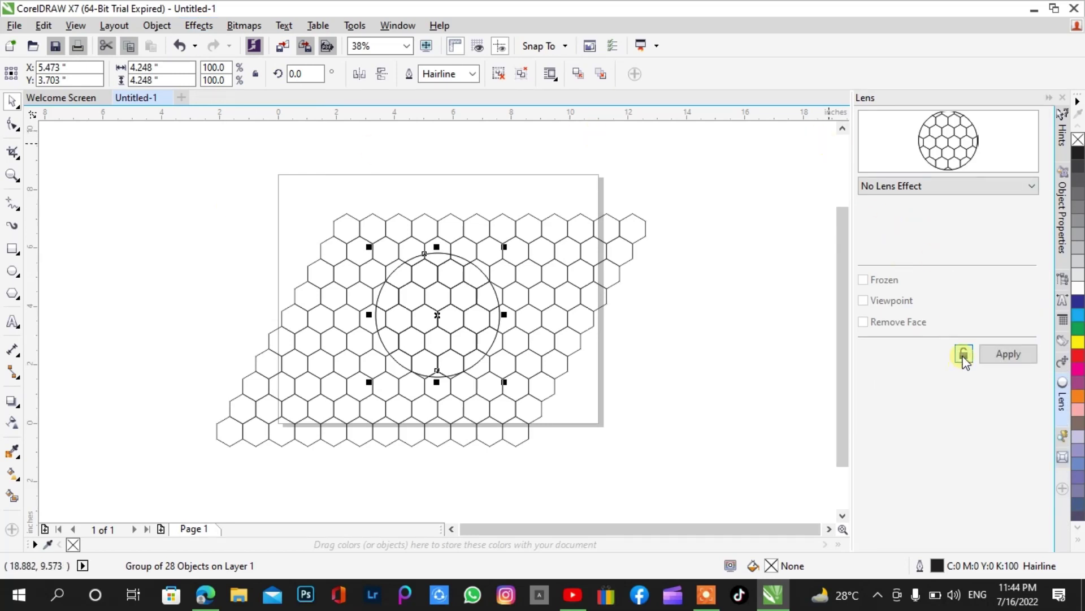
{"action": "left_click", "coordinate": [966, 188]}
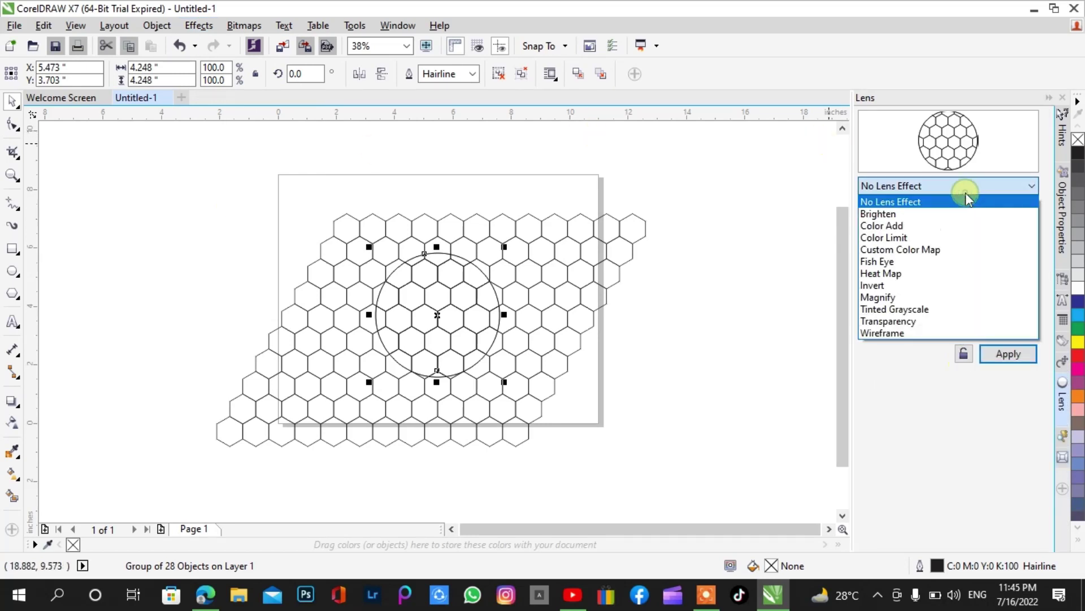
{"action": "left_click", "coordinate": [938, 263]}
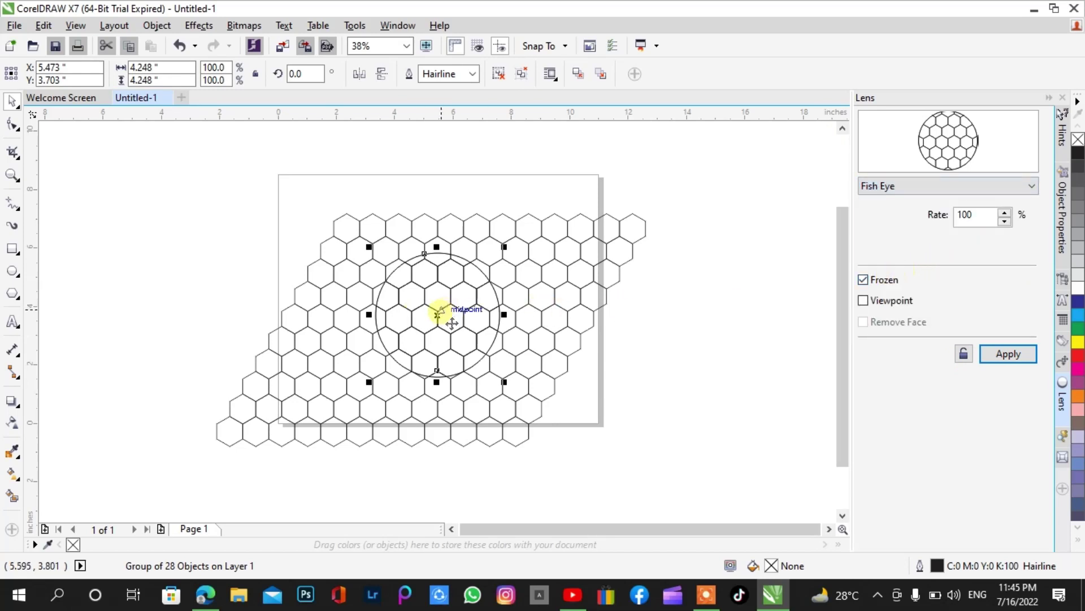
Move the intersected hexagon piece to the right of the page and align the circle exactly over it
{"action": "left_click_drag", "start_coordinate": [438, 313], "coordinate": [692, 308]}
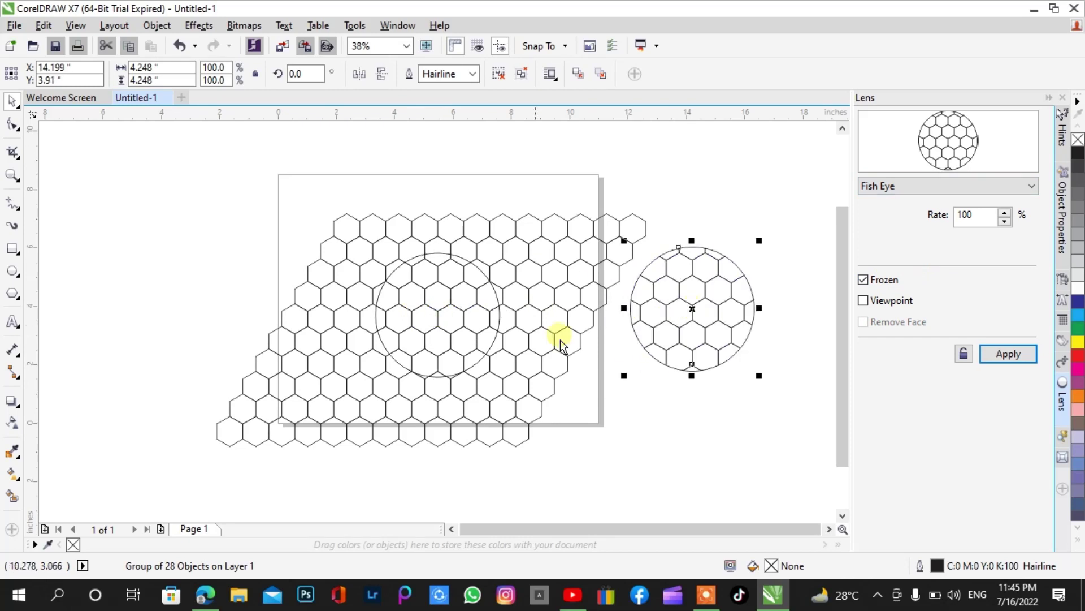
{"action": "left_click", "coordinate": [485, 359]}
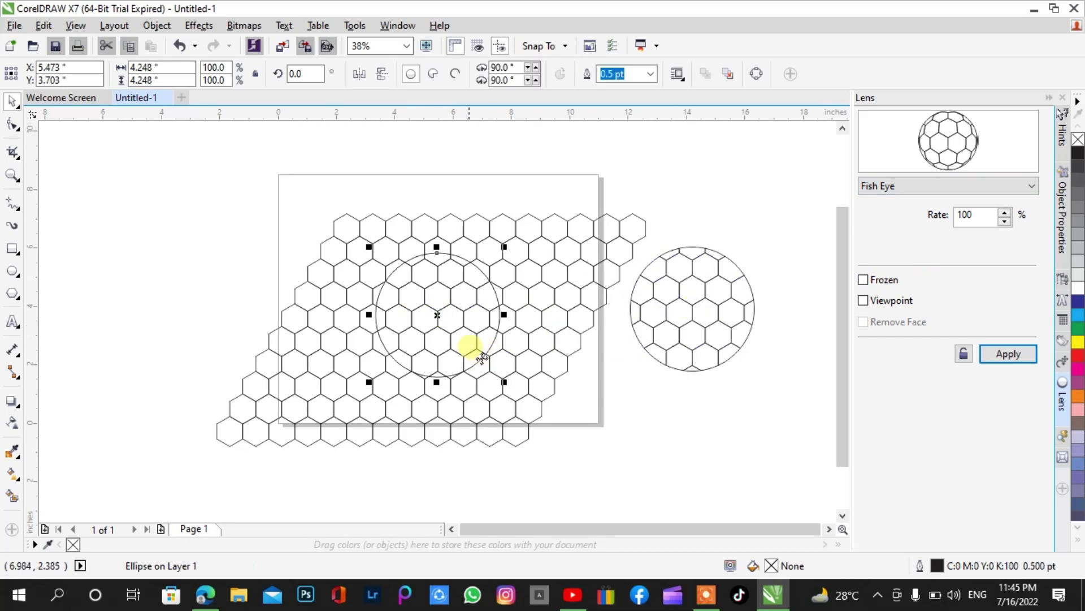
{"action": "left_click_drag", "start_coordinate": [437, 316], "coordinate": [692, 309]}
Delete the original honeycomb group
{"action": "left_click", "coordinate": [358, 252]}
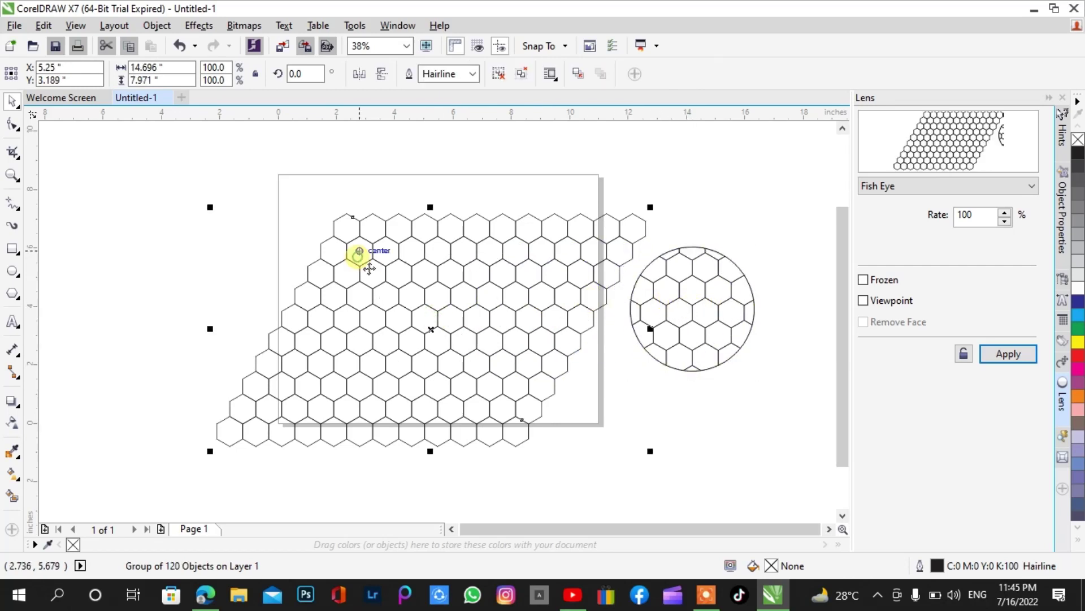
{"action": "key", "text": "Delete"}
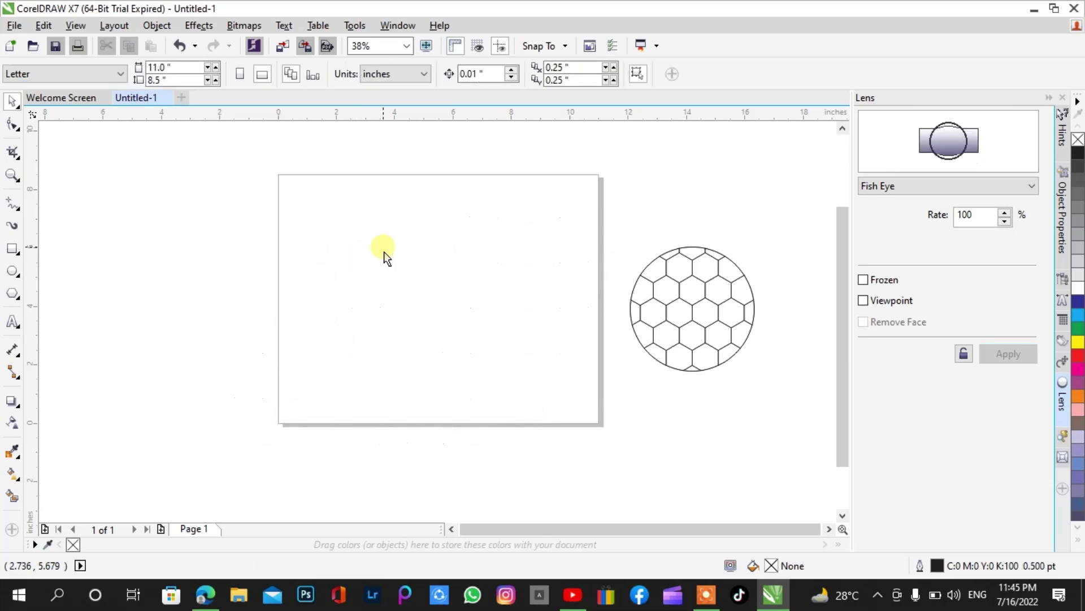
{"action": "left_click", "coordinate": [653, 274]}
{"action": "left_click_drag", "start_coordinate": [654, 267], "coordinate": [573, 291]}
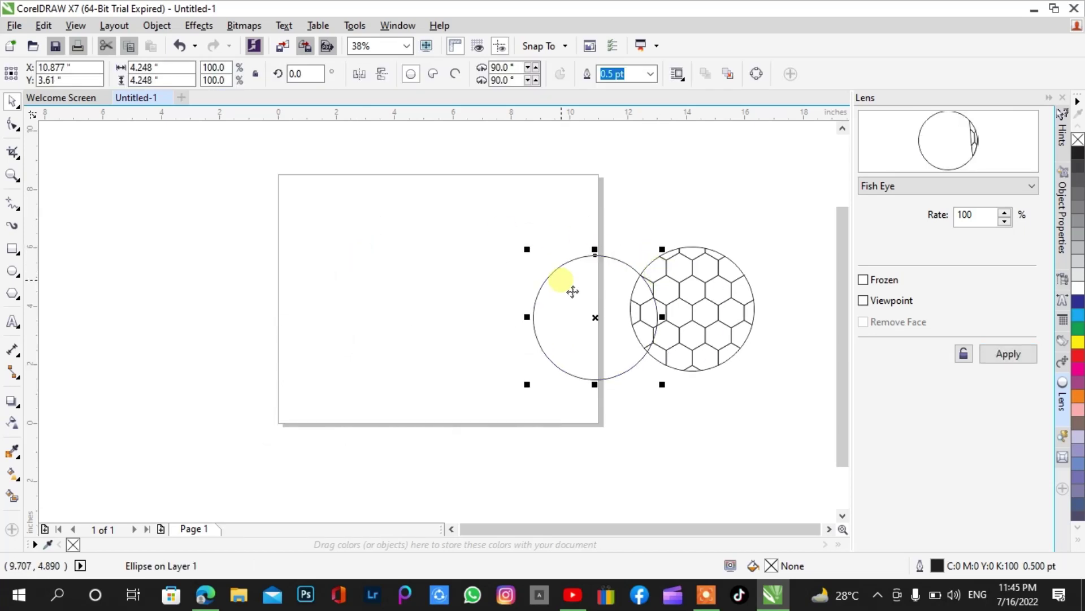
{"action": "key", "text": "ctrl+z"}
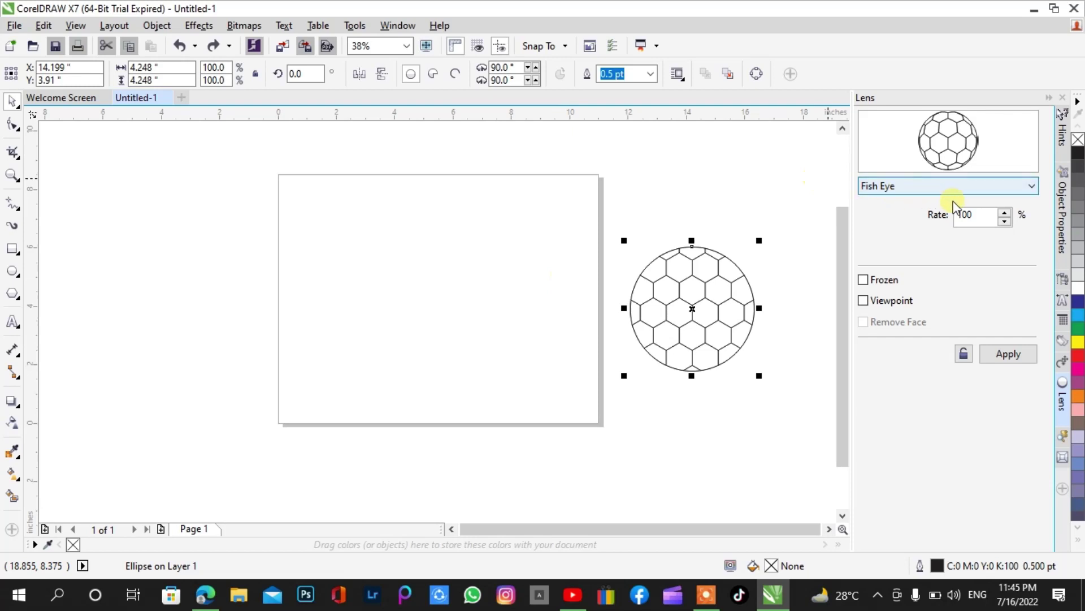
Apply a frozen Fish Eye lens with a rate of 85% to the circle over the hexagon piece
{"action": "left_click", "coordinate": [978, 215]}
{"action": "left_click_drag", "start_coordinate": [978, 216], "coordinate": [936, 225]}
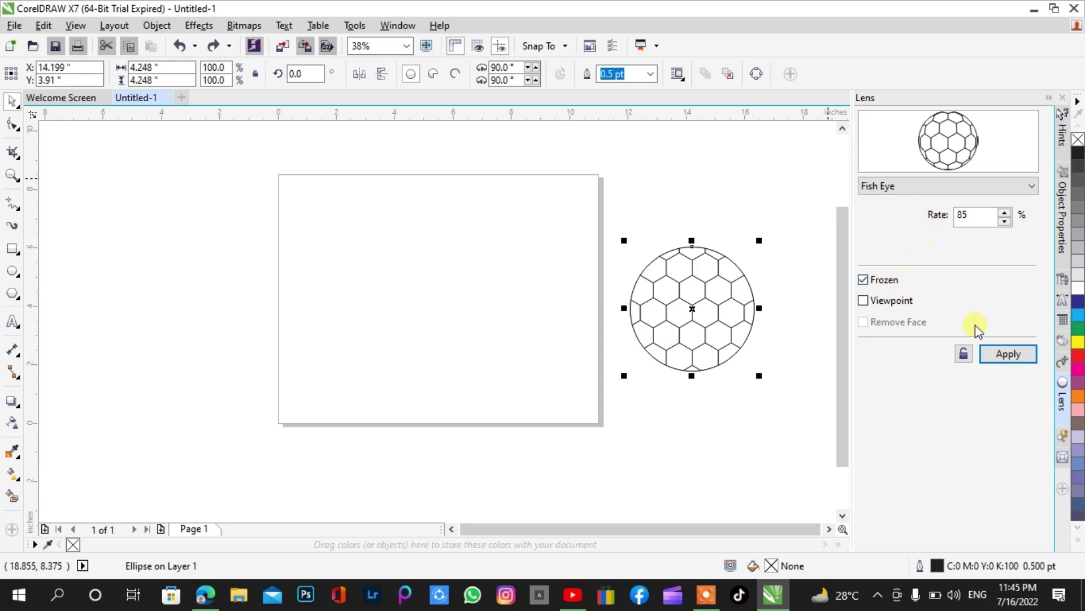
{"action": "left_click", "coordinate": [993, 353]}
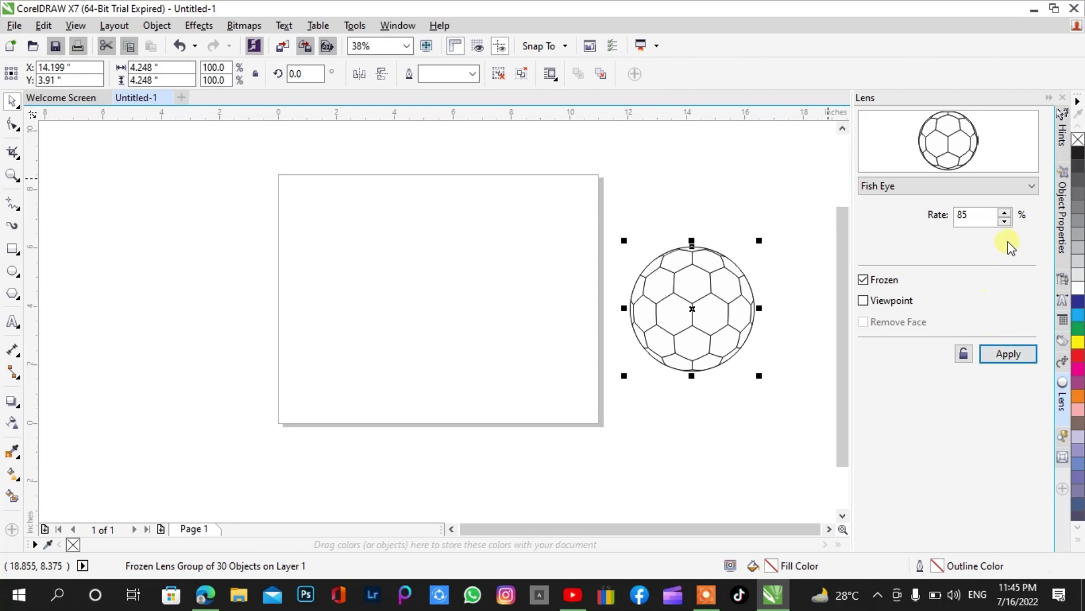
Reduce the ball's Fish Eye rate to 65% and apply it
{"action": "left_click", "coordinate": [1004, 223]}
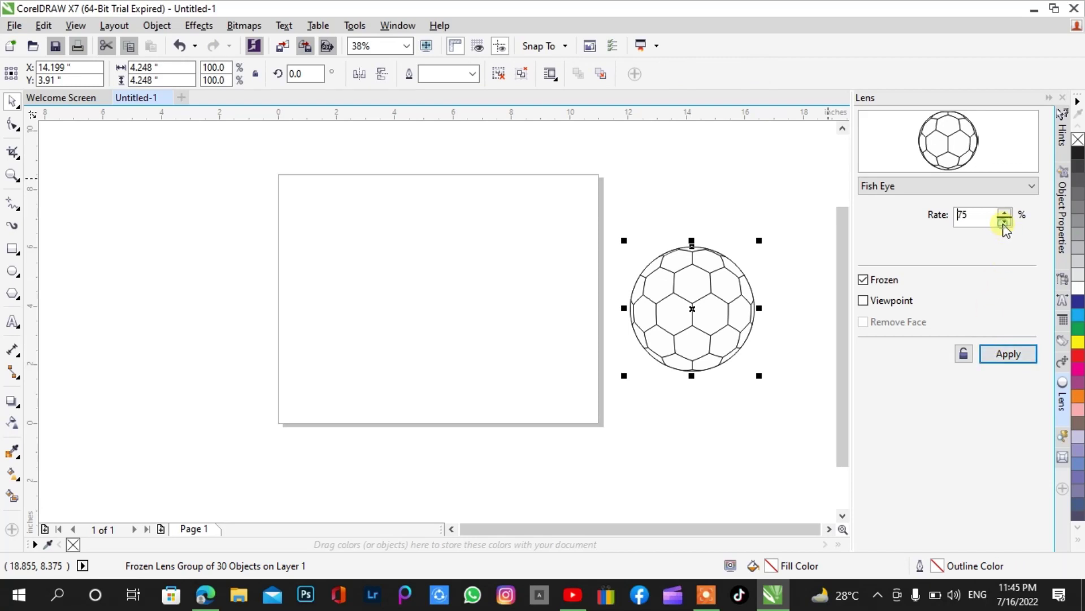
{"action": "left_click", "coordinate": [1004, 223]}
{"action": "left_click", "coordinate": [1004, 223]}
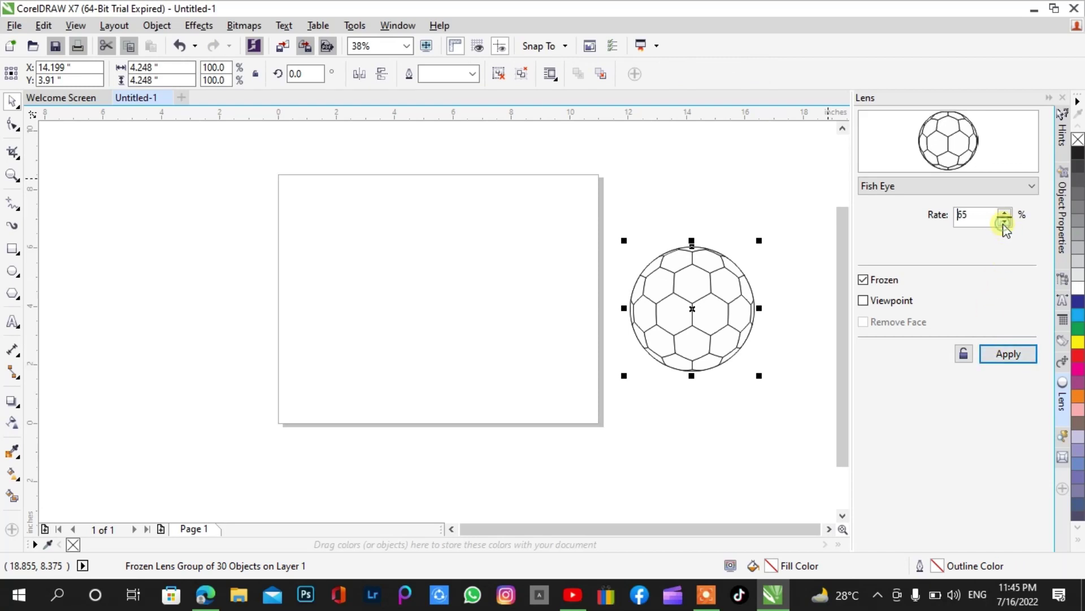
{"action": "left_click", "coordinate": [1007, 353]}
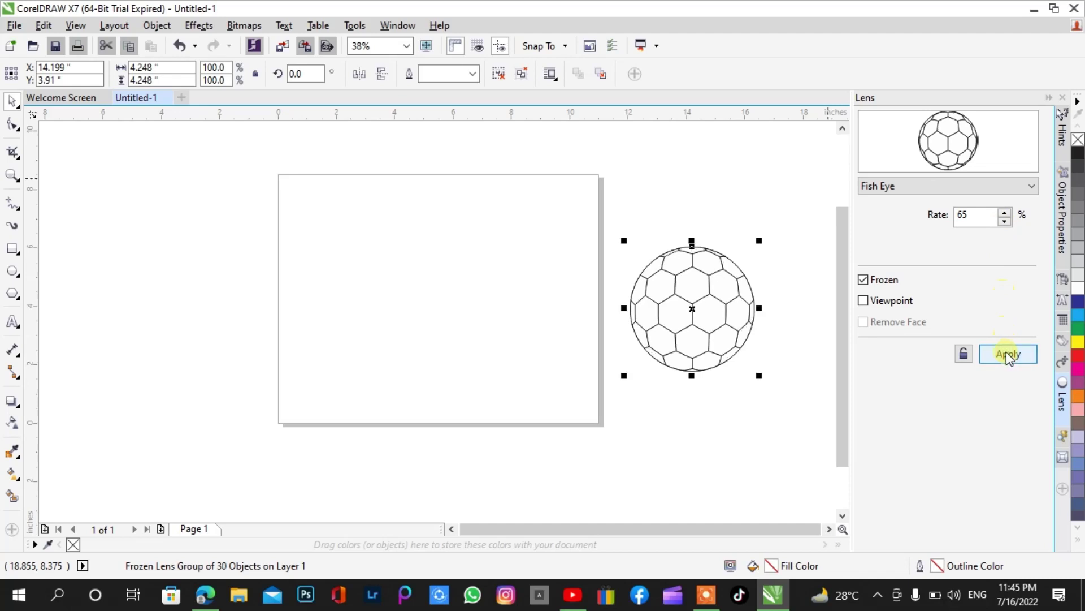
Set the ball's Fish Eye rate to 80%, apply it, and deselect the ball
{"action": "left_click", "coordinate": [1004, 213]}
{"action": "left_click", "coordinate": [1005, 212]}
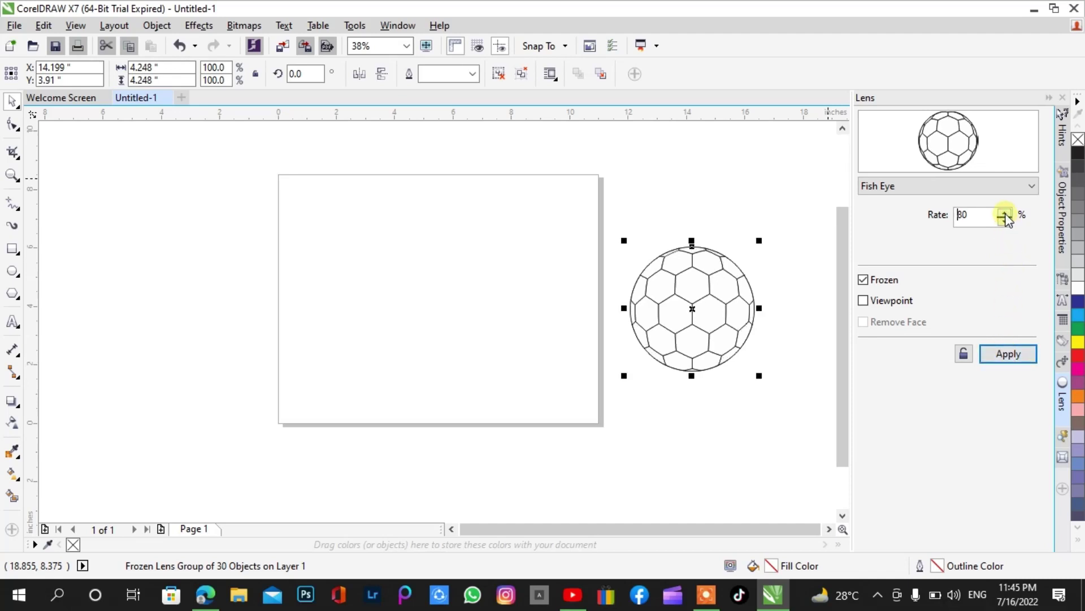
{"action": "left_click", "coordinate": [1004, 354]}
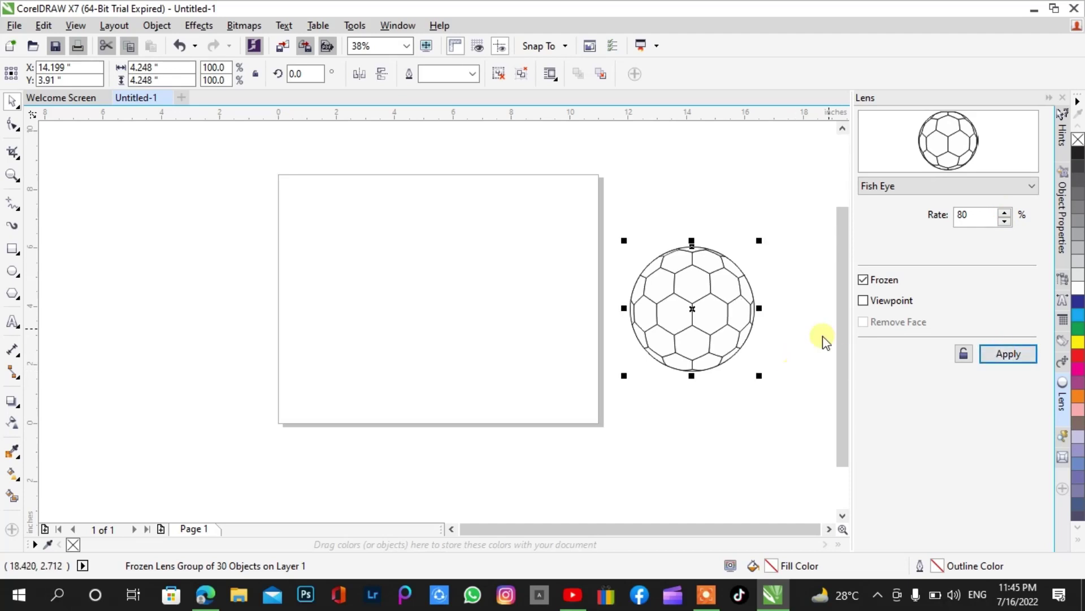
{"action": "left_click", "coordinate": [771, 398]}
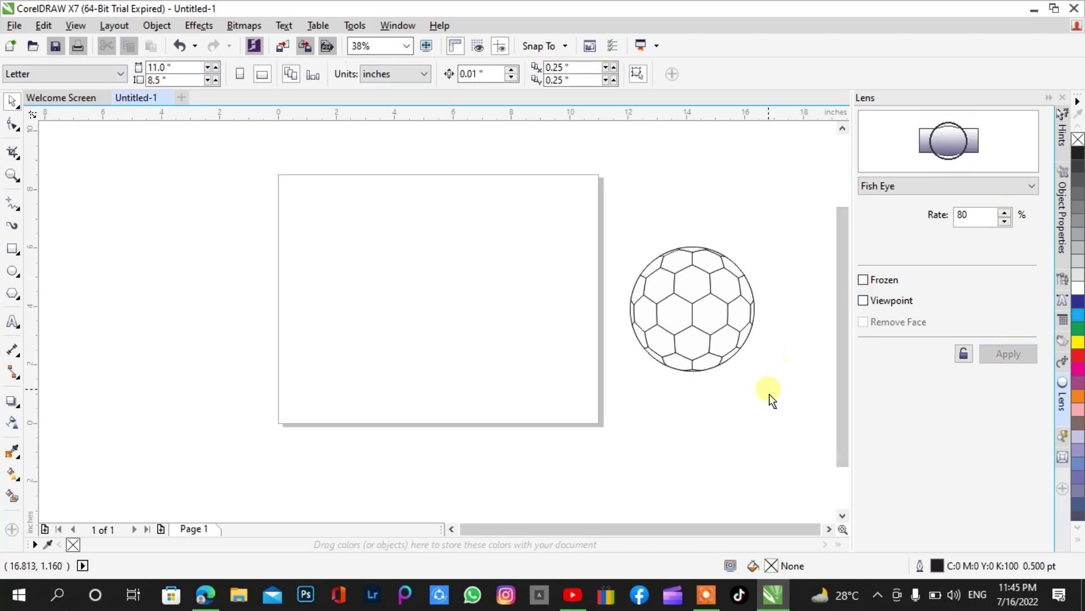
Rotate the ball about 14 degrees clockwise around its center and deselect it
{"action": "left_click", "coordinate": [652, 290]}
{"action": "left_click", "coordinate": [691, 308]}
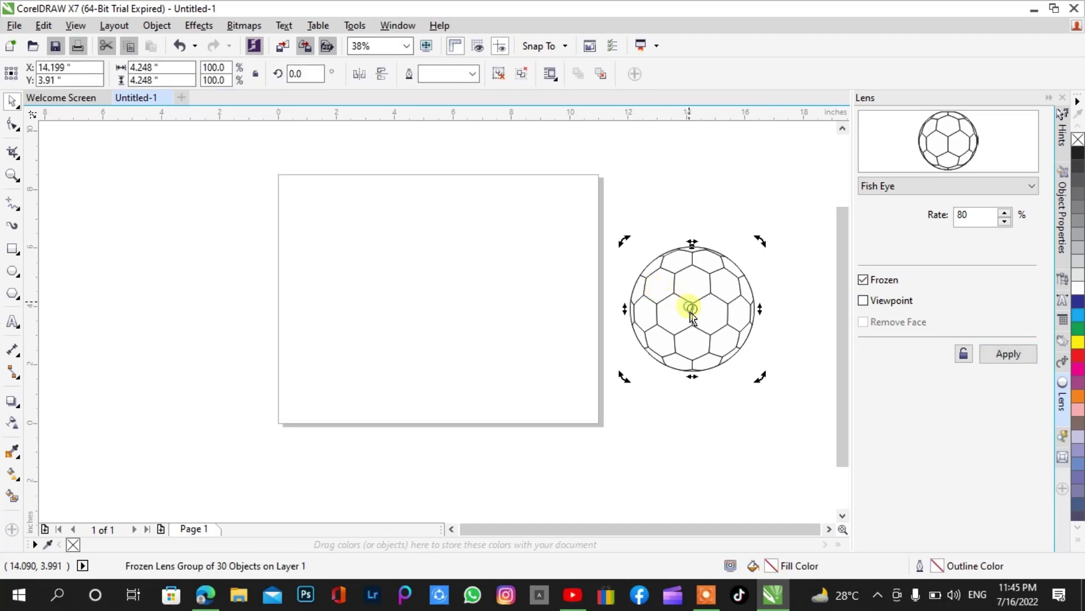
{"action": "mouse_move", "coordinate": [774, 253]}
{"action": "left_mouse_down"}
{"action": "mouse_move", "coordinate": [786, 249]}
{"action": "mouse_move", "coordinate": [794, 284]}
{"action": "mouse_move", "coordinate": [777, 265]}
{"action": "left_mouse_up"}
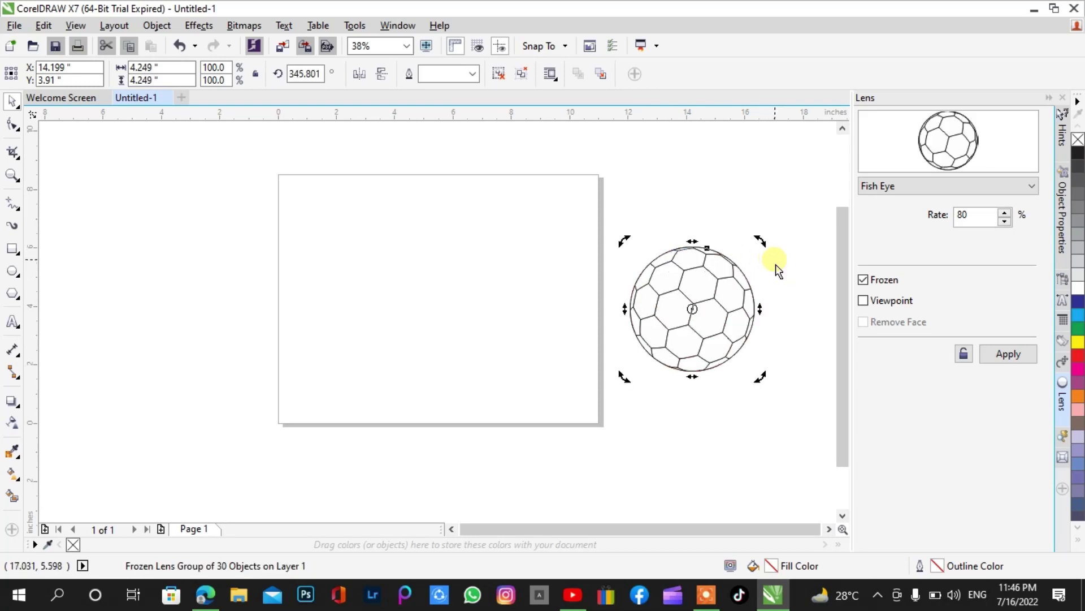
{"action": "left_click", "coordinate": [779, 264]}
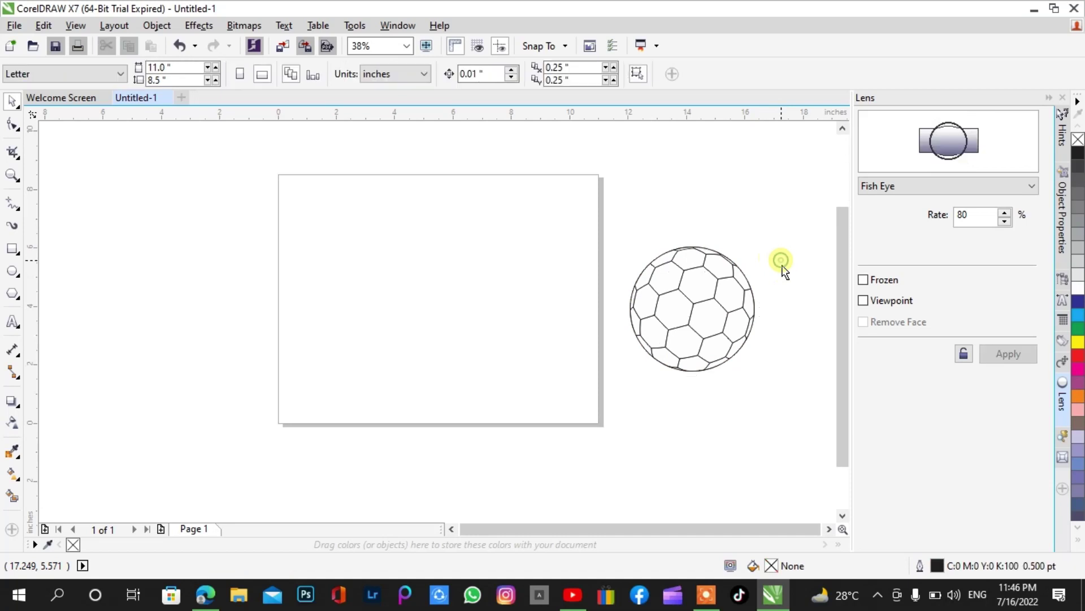
{"action": "left_click", "coordinate": [714, 313]}
{"action": "left_click", "coordinate": [575, 316]}
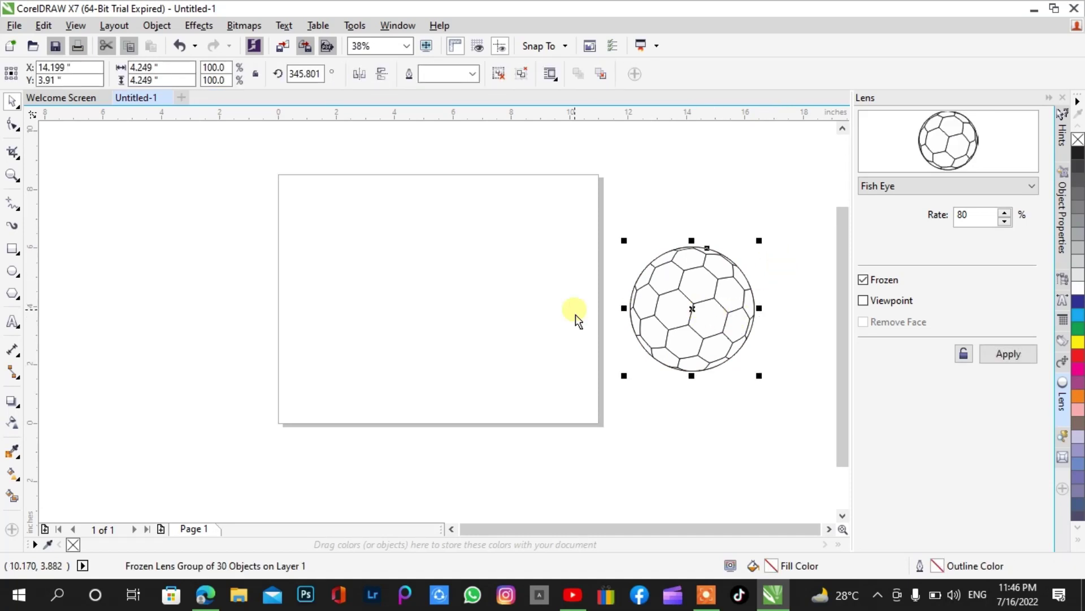
{"action": "left_click", "coordinate": [532, 293]}
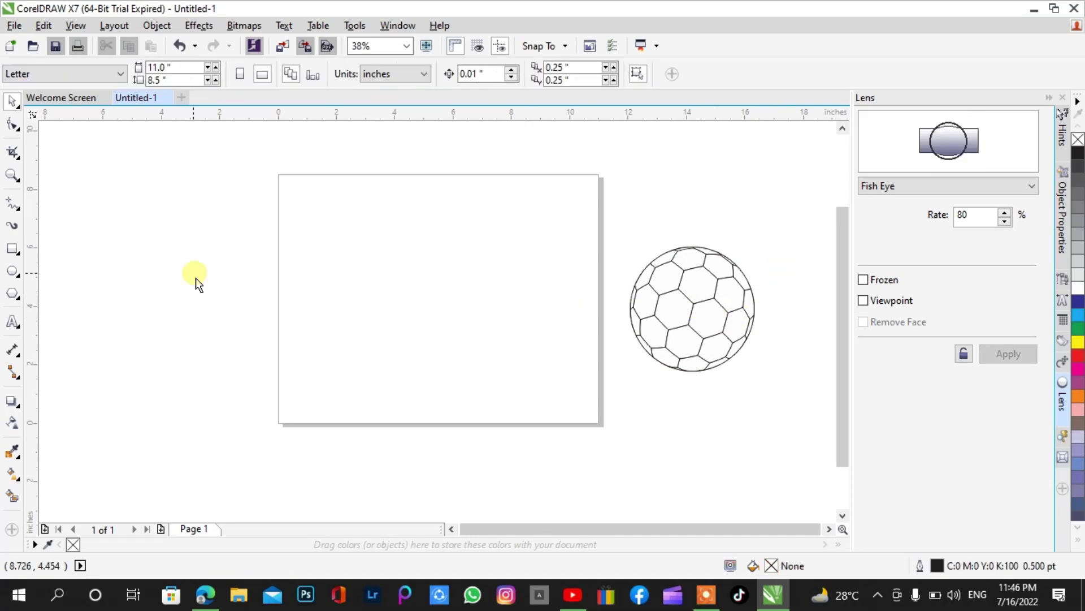
Draw a rectangle about 11.03 by 5.55 inches across the page and center it on the page
{"action": "left_click", "coordinate": [11, 250]}
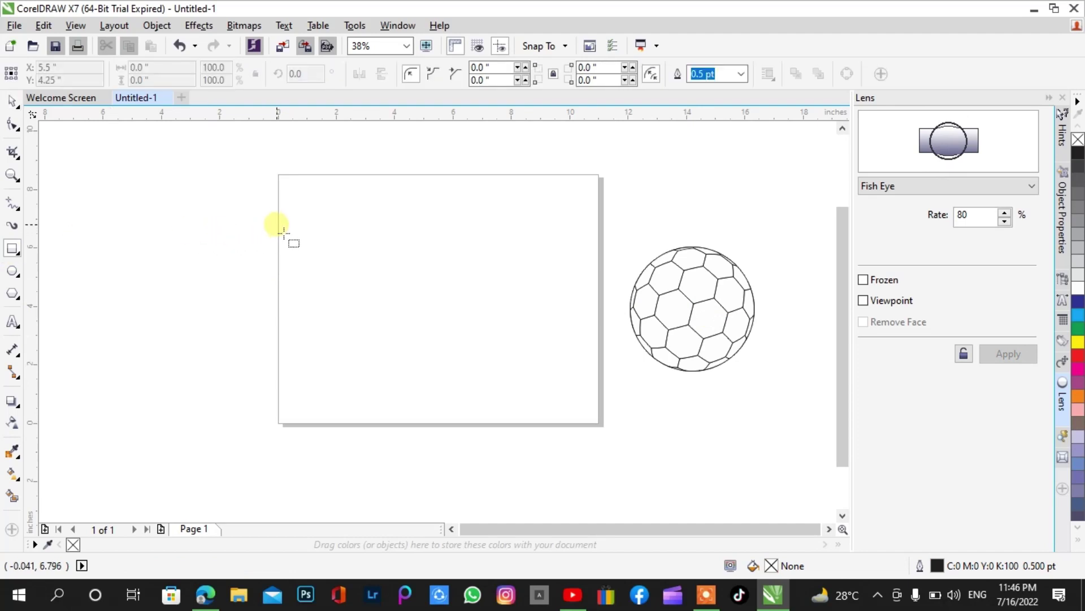
{"action": "left_click_drag", "start_coordinate": [276, 221], "coordinate": [600, 383]}
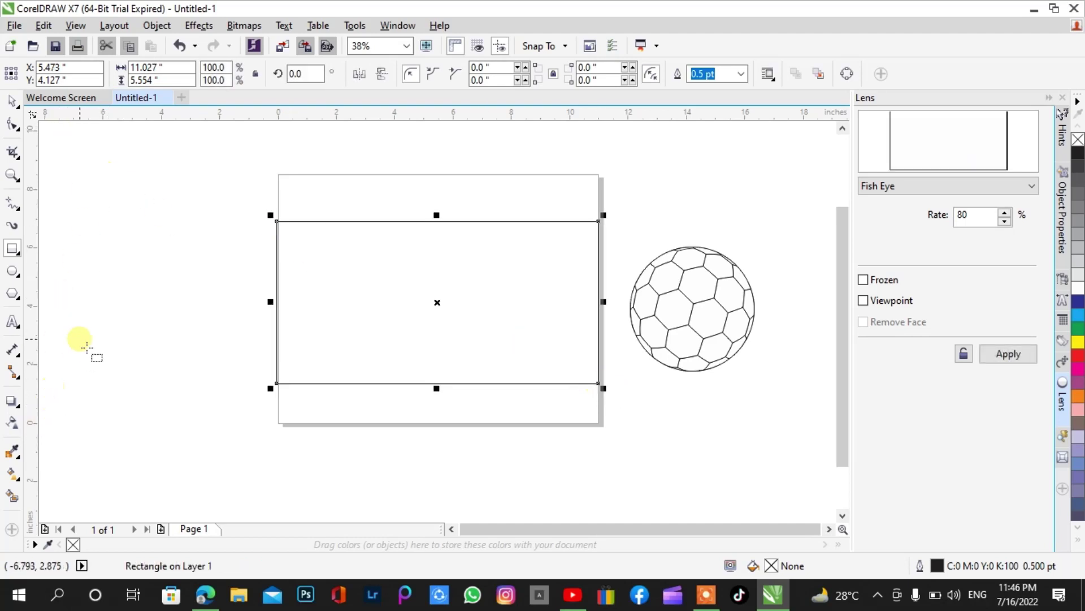
{"action": "key", "text": "p"}
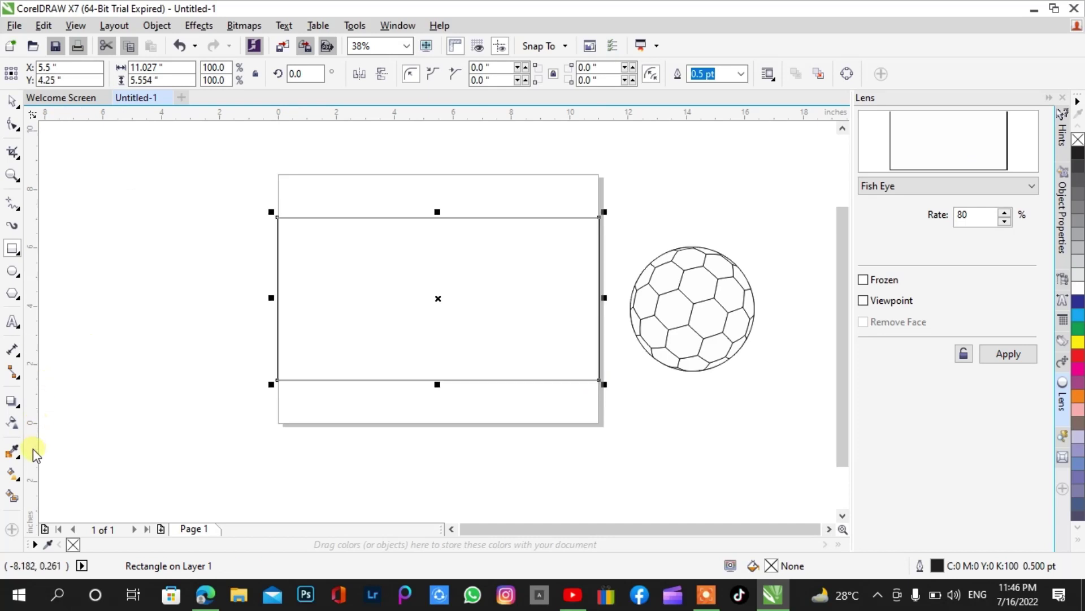
Give the rectangle an elliptical fountain fill with a white center and black edges
{"action": "left_click", "coordinate": [17, 479]}
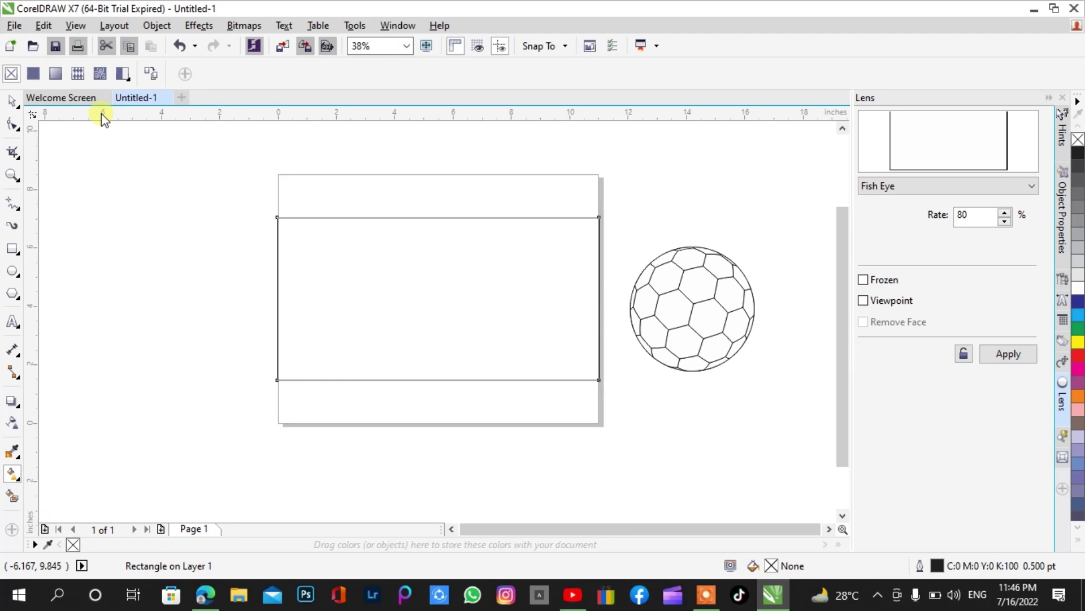
{"action": "left_click", "coordinate": [56, 77]}
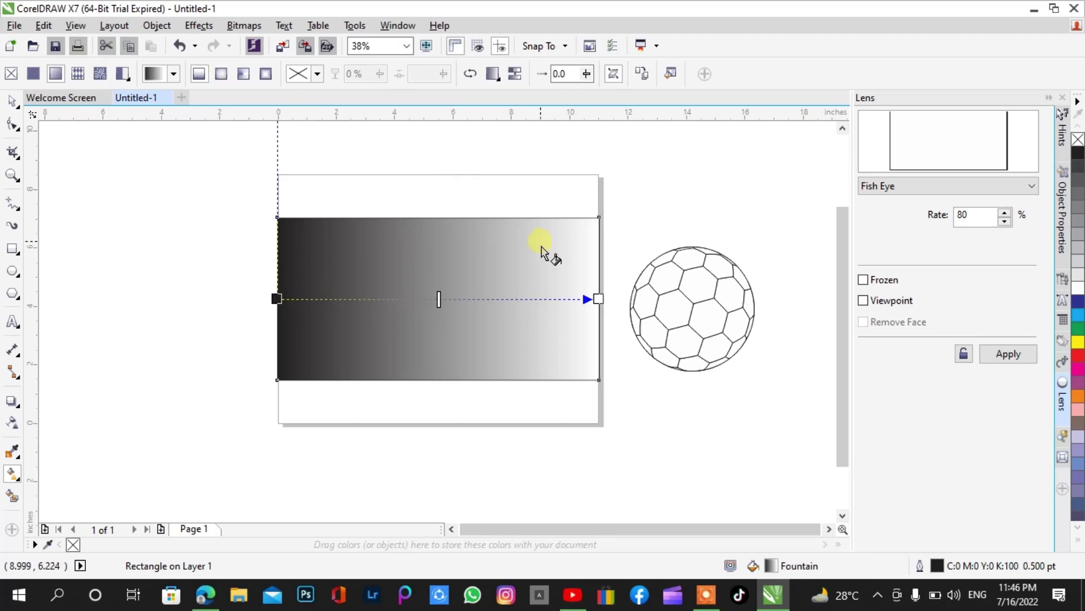
{"action": "left_click", "coordinate": [599, 298]}
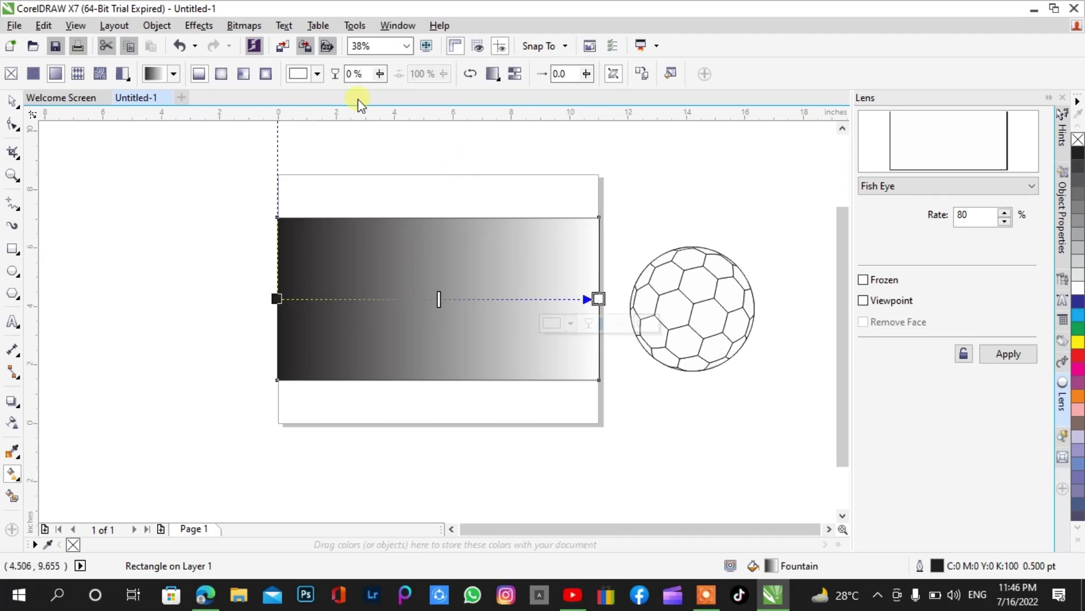
{"action": "left_click", "coordinate": [221, 75]}
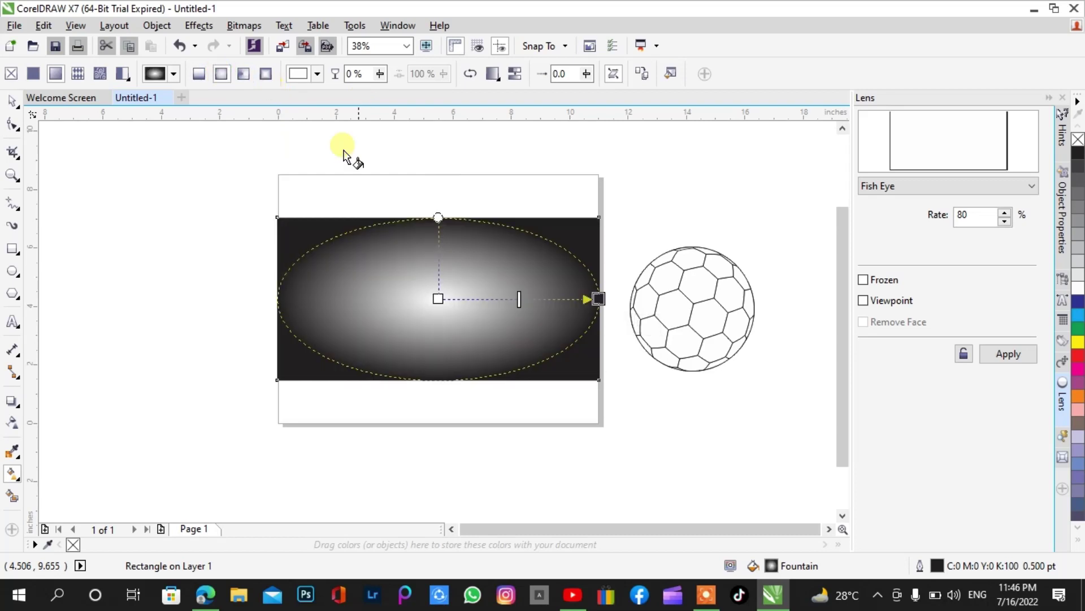
Set the outer color of the rectangle's fountain fill to 40% Black, trying a darker grey along the way
{"action": "left_click", "coordinate": [599, 299]}
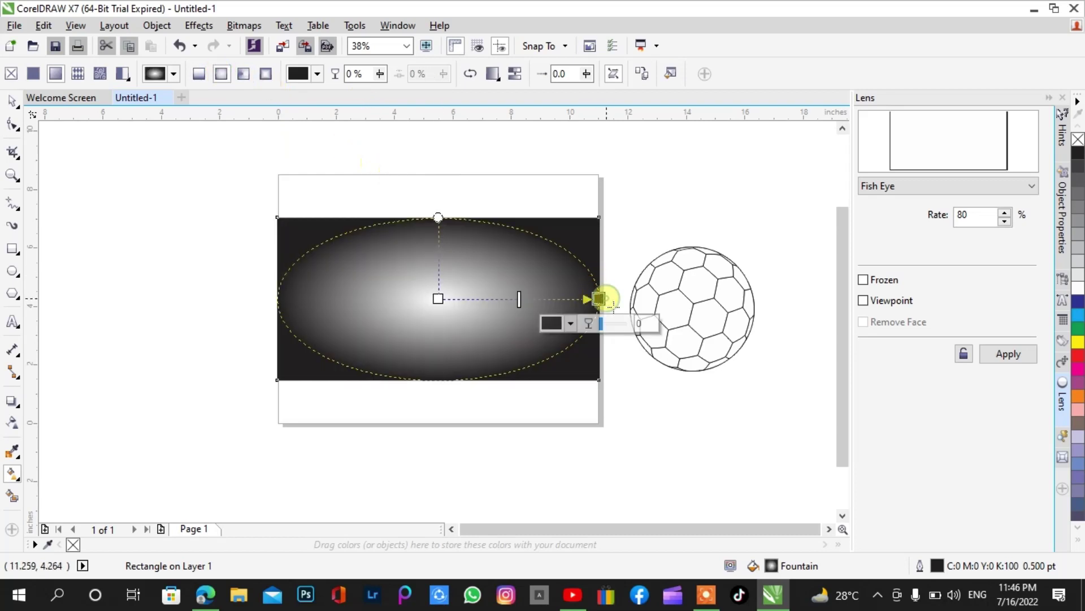
{"action": "left_click", "coordinate": [1077, 240]}
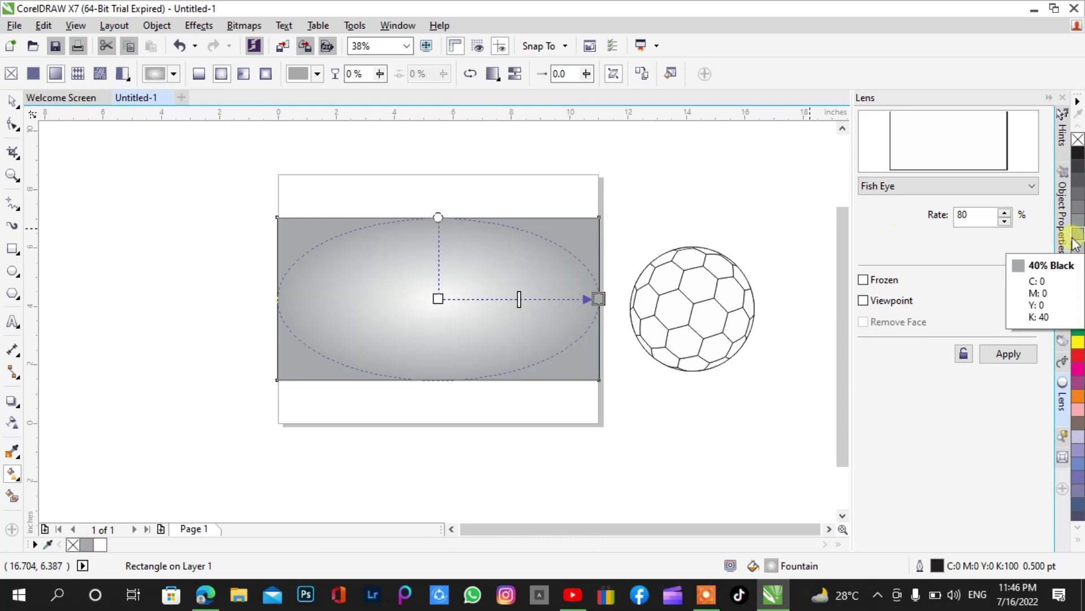
{"action": "left_click", "coordinate": [1078, 229]}
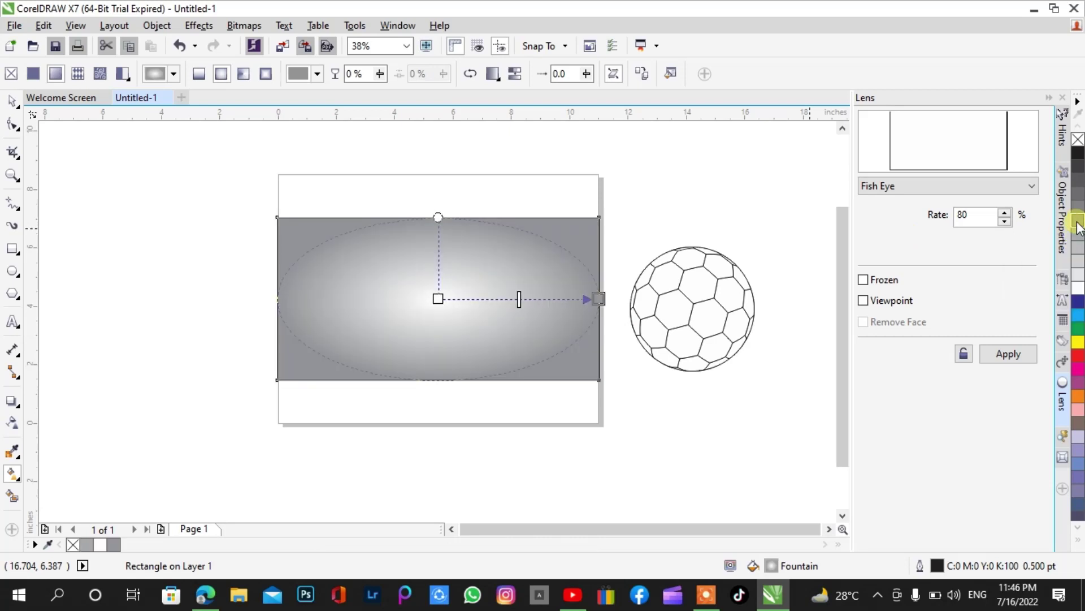
{"action": "left_click", "coordinate": [1078, 240]}
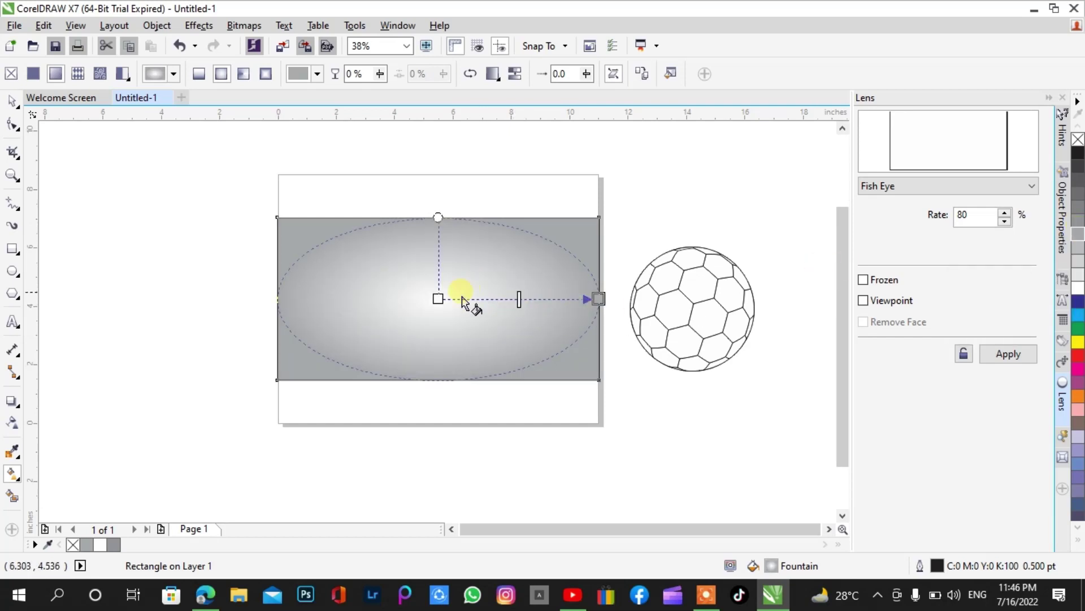
Set the center color of the rectangle's fountain fill to a very light grey and deselect the rectangle
{"action": "left_click", "coordinate": [439, 298]}
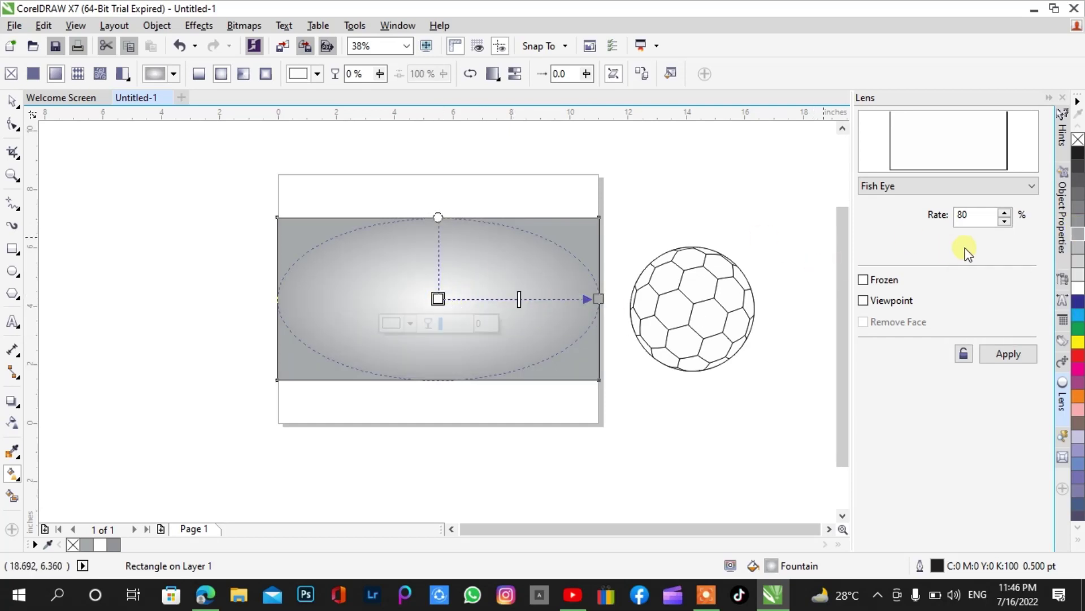
{"action": "left_click", "coordinate": [1078, 276]}
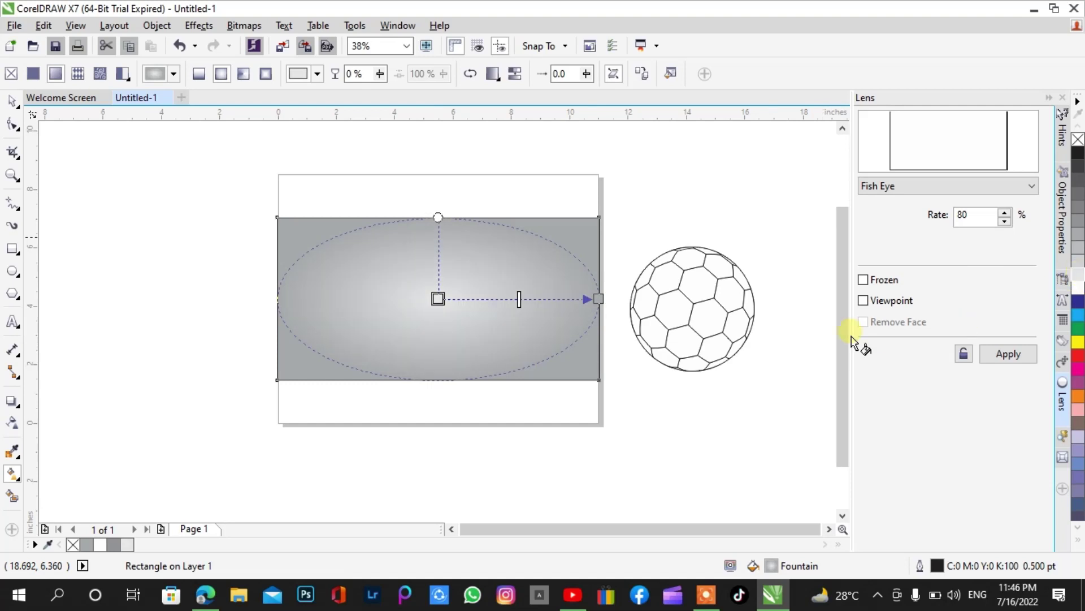
{"action": "left_click", "coordinate": [814, 318]}
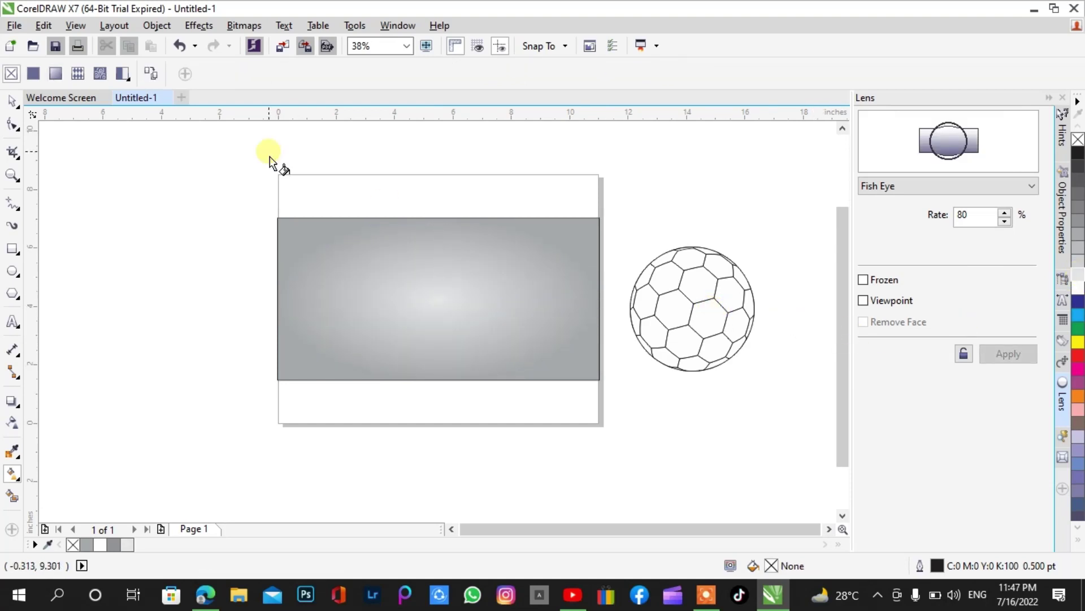
Try a black-to-white linear fountain fill on the ball, and undo the ball's move onto the rectangle
{"action": "left_click", "coordinate": [13, 101]}
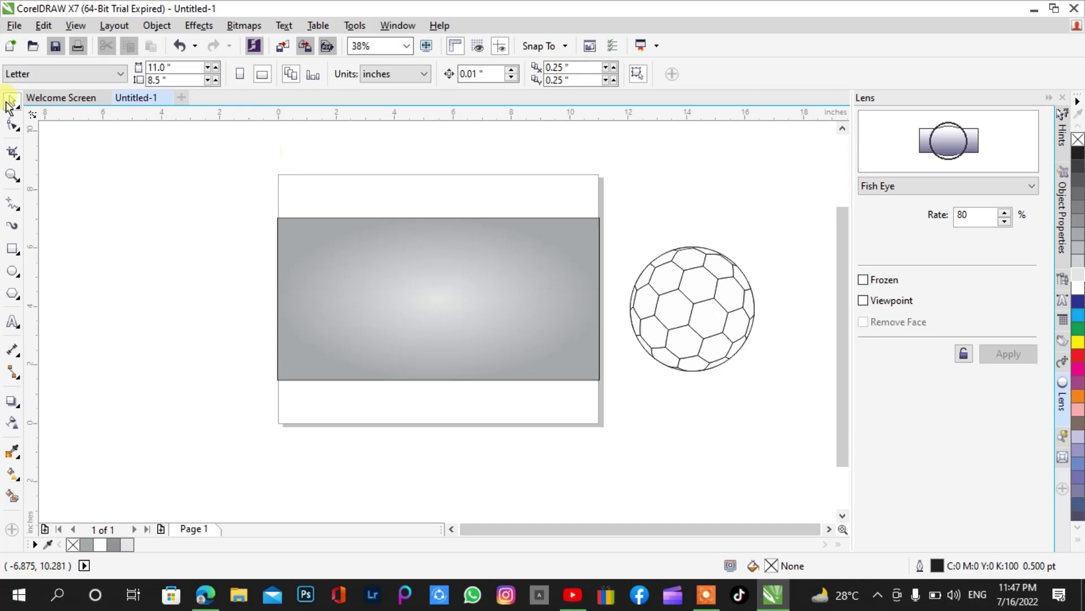
{"action": "left_click", "coordinate": [651, 302]}
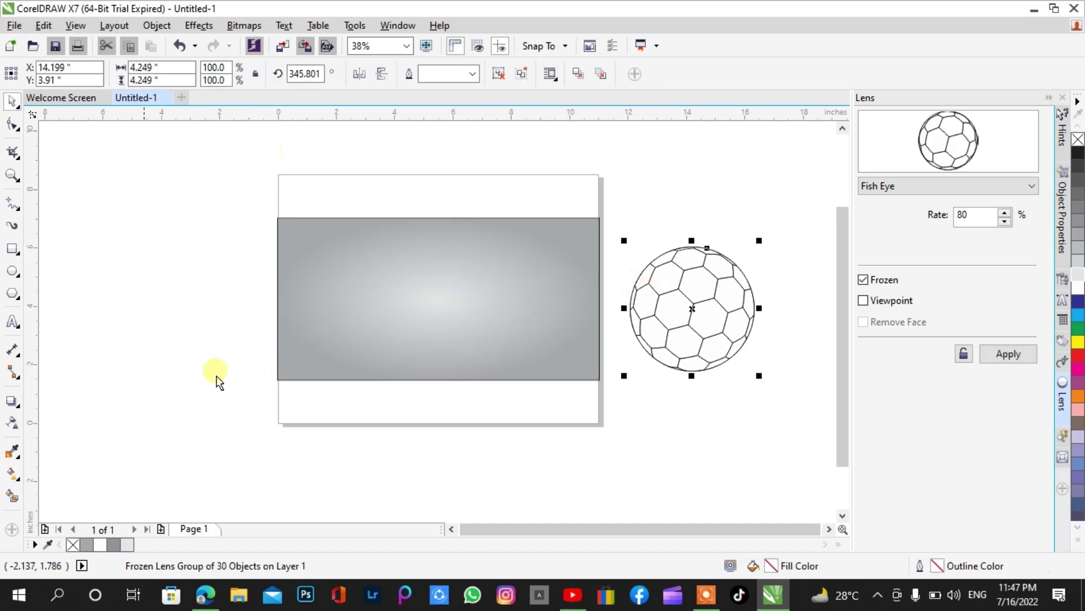
{"action": "left_click", "coordinate": [16, 471]}
{"action": "left_click_drag", "start_coordinate": [697, 256], "coordinate": [685, 323]}
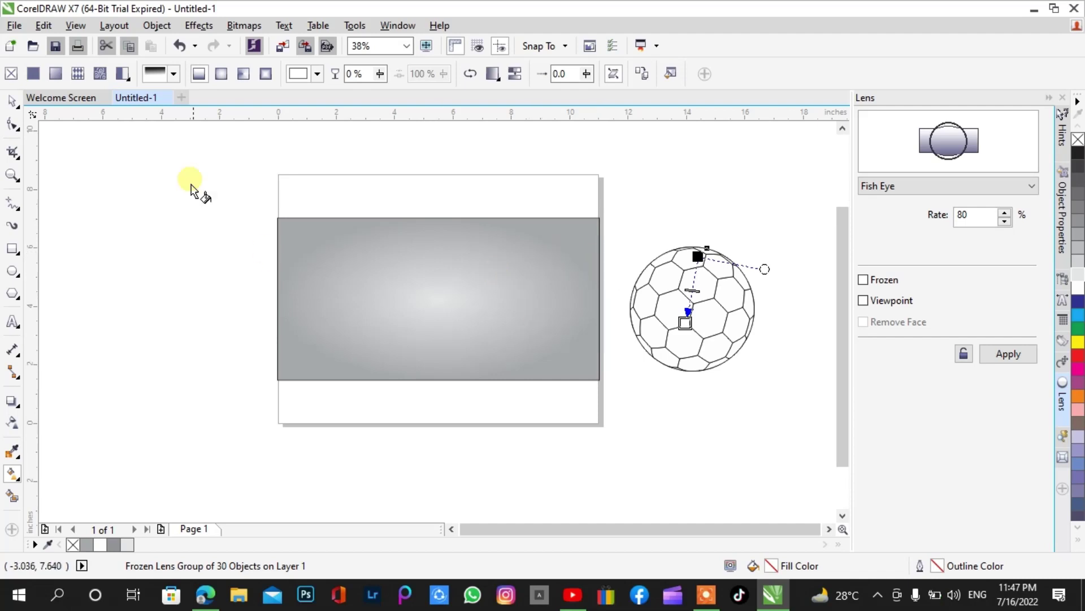
{"action": "left_click", "coordinate": [9, 103]}
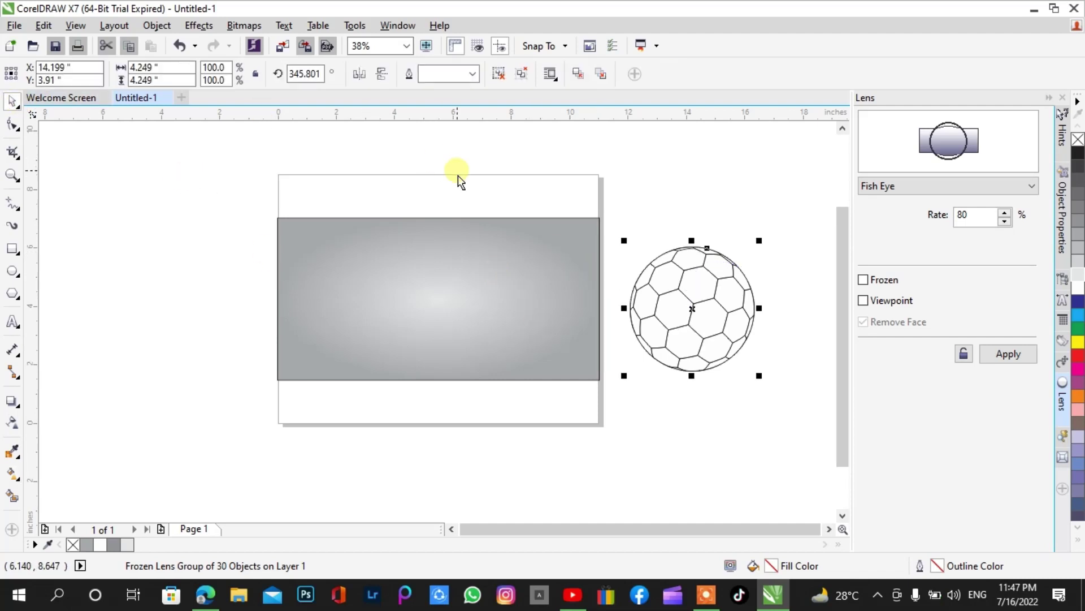
{"action": "left_click_drag", "start_coordinate": [695, 286], "coordinate": [521, 287]}
{"action": "key", "text": "ctrl+z"}
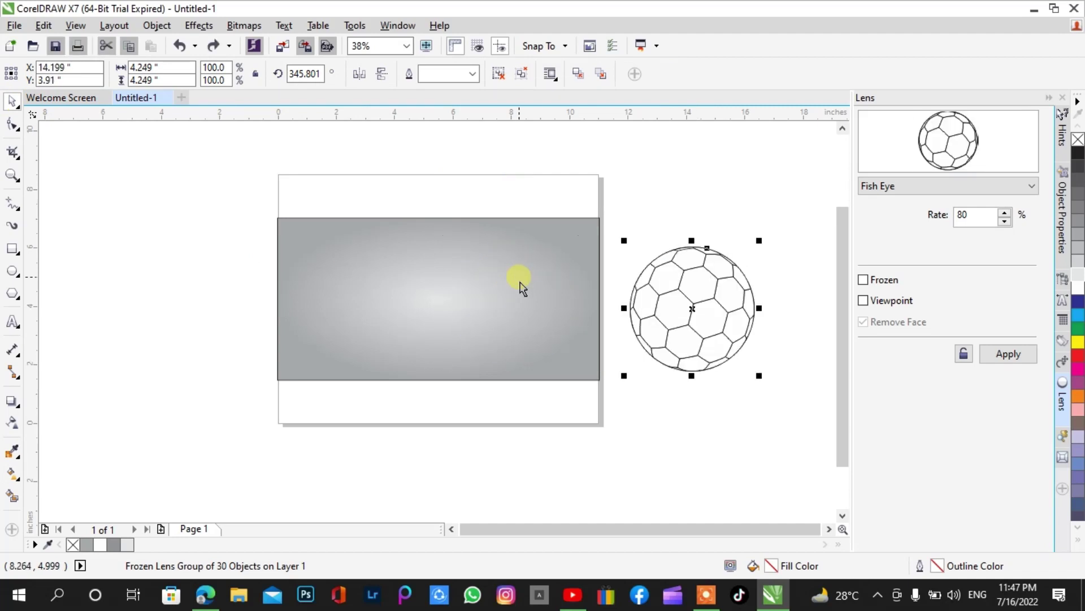
Select all parts of the ball and group them
{"action": "left_click", "coordinate": [626, 198]}
{"action": "left_click_drag", "start_coordinate": [623, 183], "coordinate": [790, 413]}
{"action": "key", "text": "ctrl+g"}
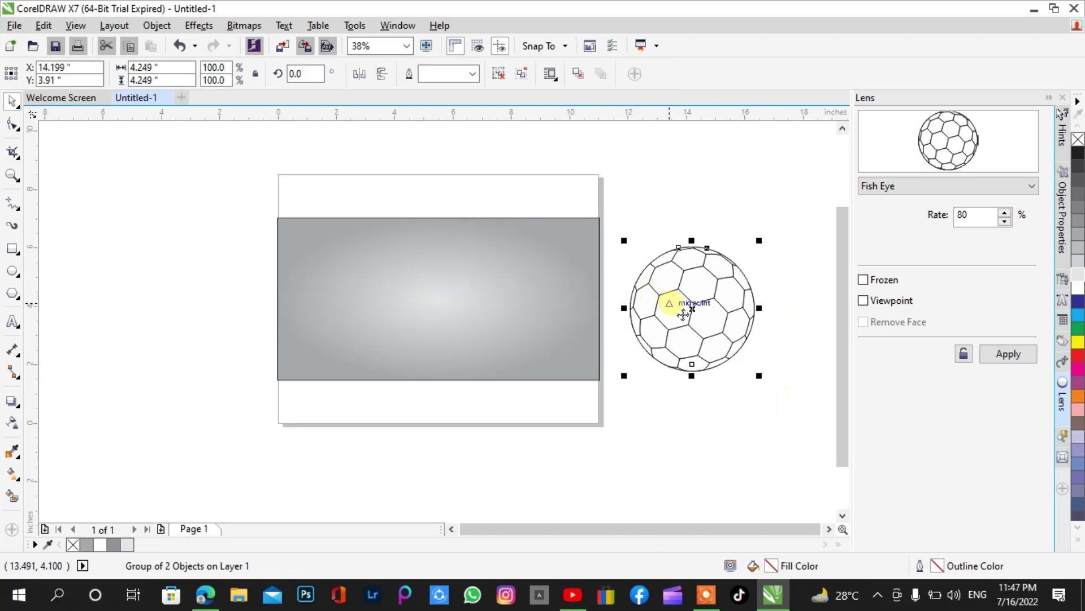
Try aligning the grouped ball with the rectangle's center both ways, then undo the alignment
{"action": "left_click", "coordinate": [492, 287], "text": "shift"}
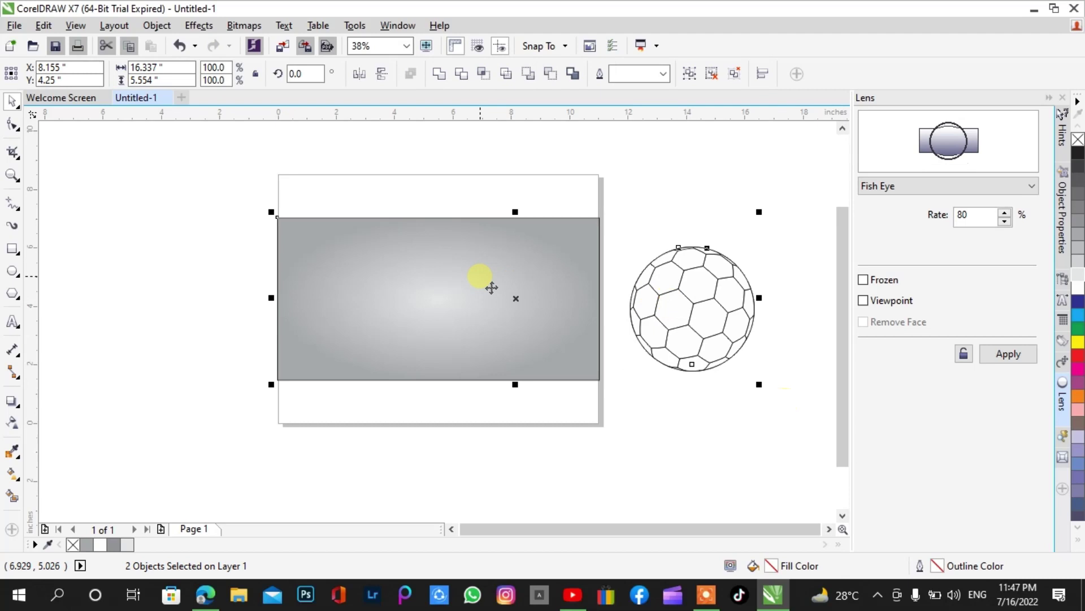
{"action": "key", "text": "c"}
{"action": "key", "text": "e"}
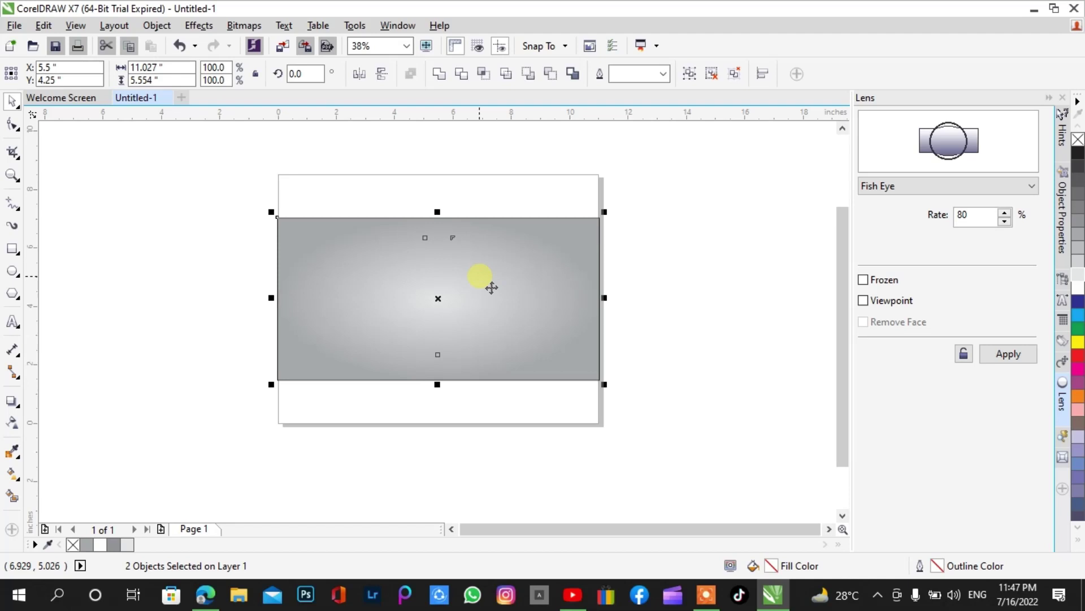
{"action": "key", "text": "ctrl+z"}
{"action": "key", "text": "ctrl+z"}
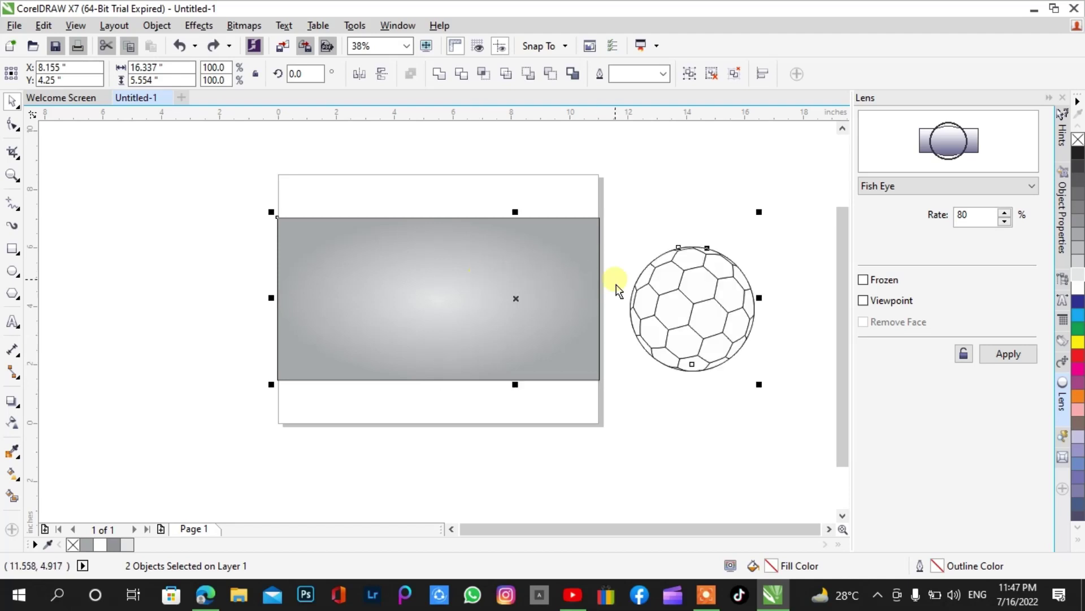
Move the grouped ball onto the middle of the grey rectangle
{"action": "left_click", "coordinate": [656, 237]}
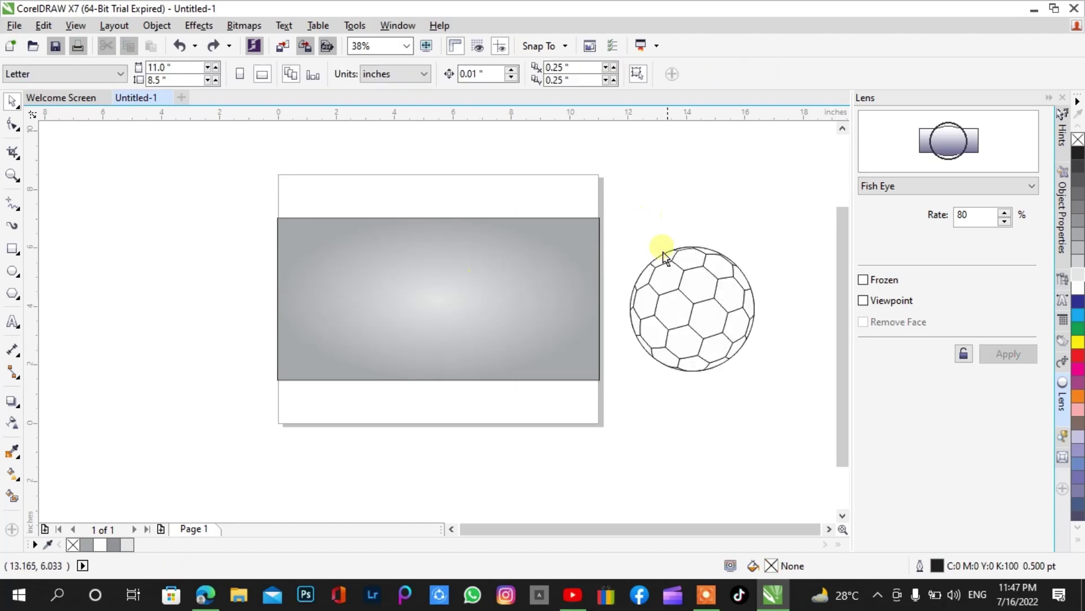
{"action": "left_click", "coordinate": [678, 291]}
{"action": "left_click_drag", "start_coordinate": [690, 307], "coordinate": [434, 291]}
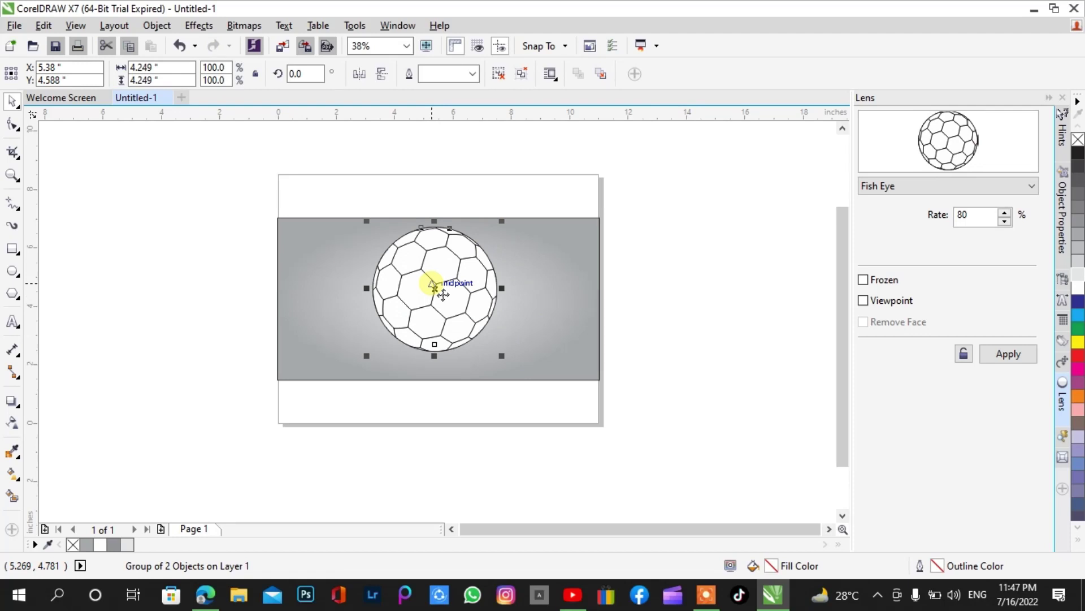
Scale the ball down to about 2.92 inches across and reposition it near the rectangle's center
{"action": "left_click", "coordinate": [480, 198]}
{"action": "left_click", "coordinate": [459, 266]}
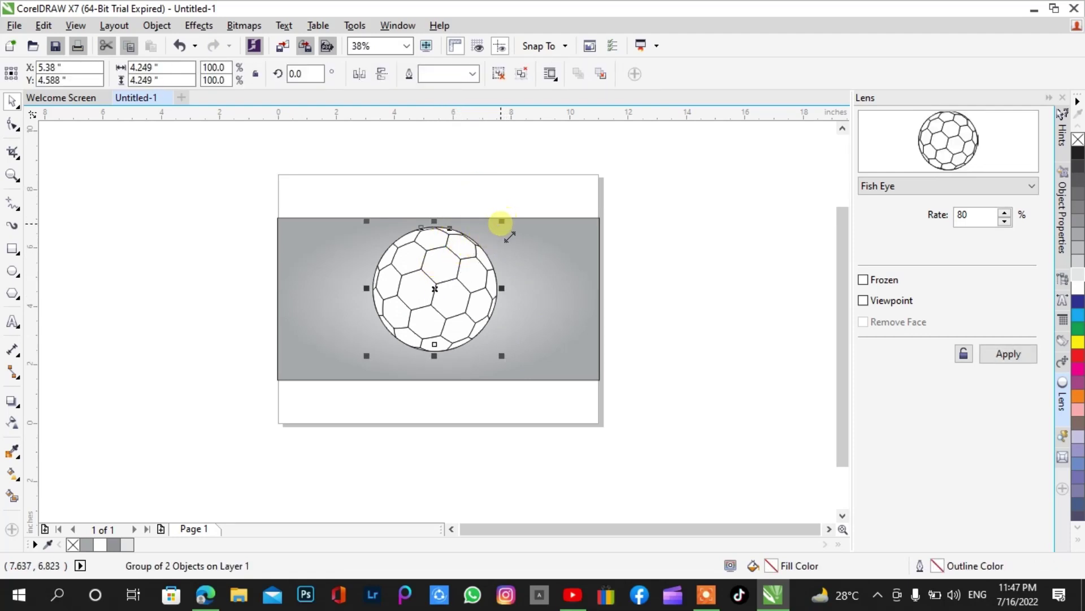
{"action": "left_click_drag", "start_coordinate": [501, 222], "coordinate": [469, 256]}
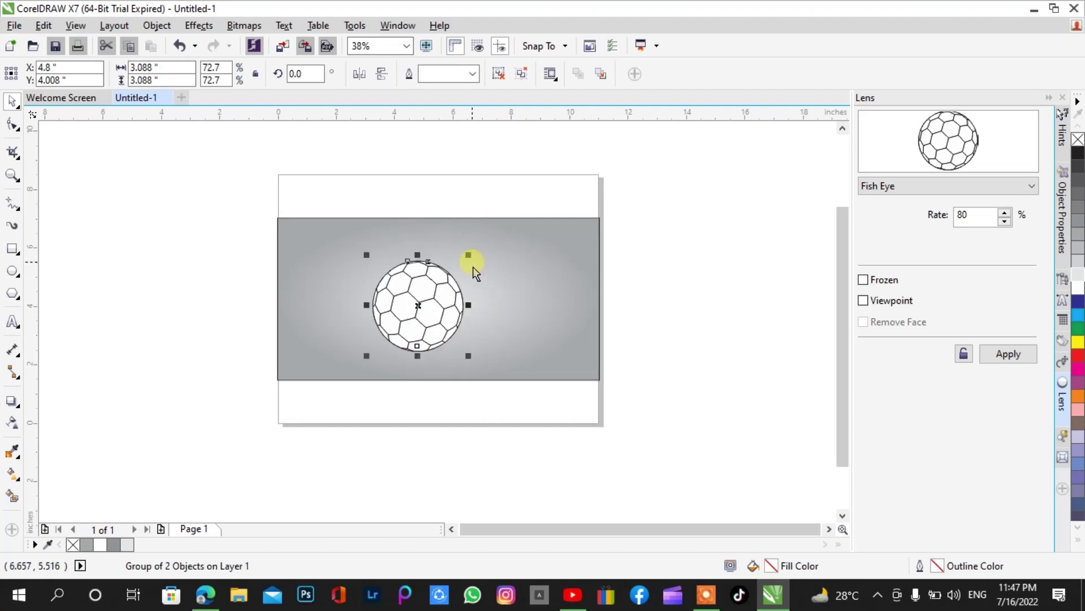
{"action": "left_click_drag", "start_coordinate": [428, 317], "coordinate": [459, 306]}
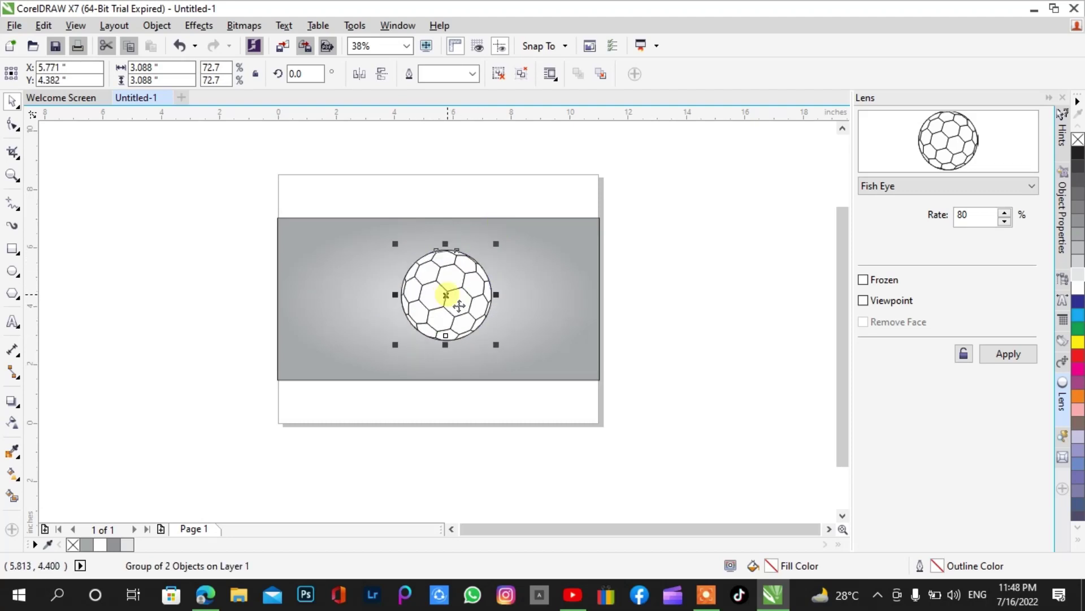
{"action": "left_click_drag", "start_coordinate": [496, 243], "coordinate": [492, 245]}
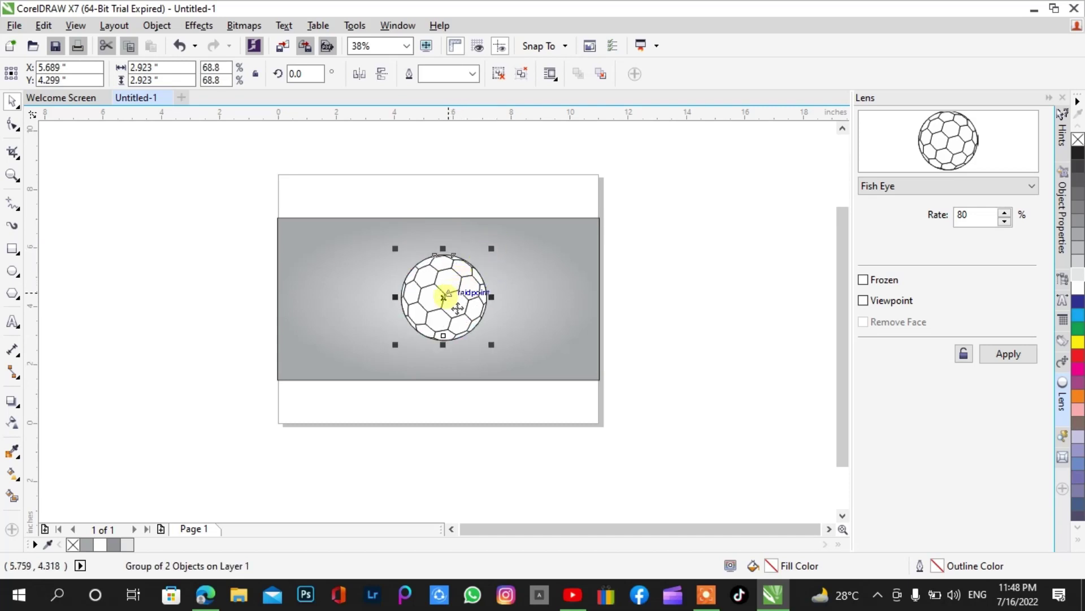
{"action": "left_click_drag", "start_coordinate": [458, 307], "coordinate": [466, 306]}
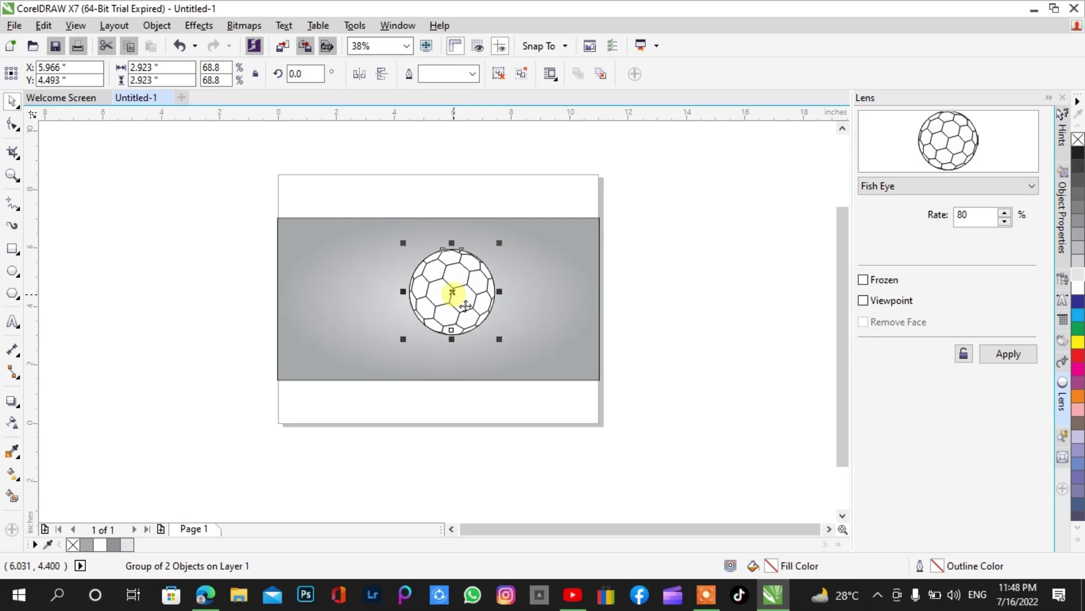
Align the ball with the rectangle's center horizontally and vertically, and clear the selection
{"action": "left_click", "coordinate": [376, 305], "text": "shift"}
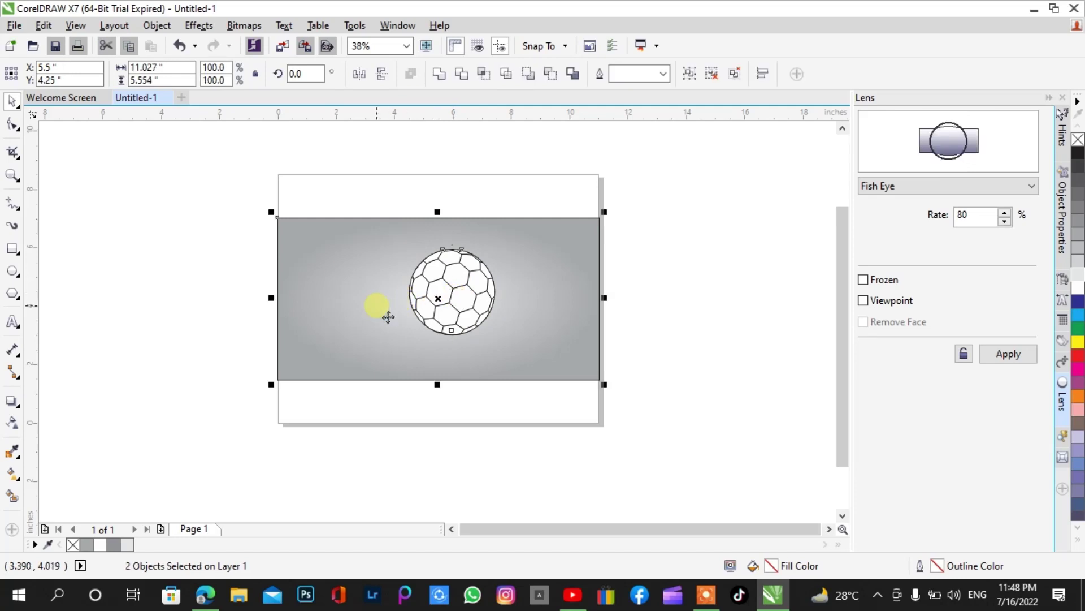
{"action": "key", "text": "c"}
{"action": "key", "text": "e"}
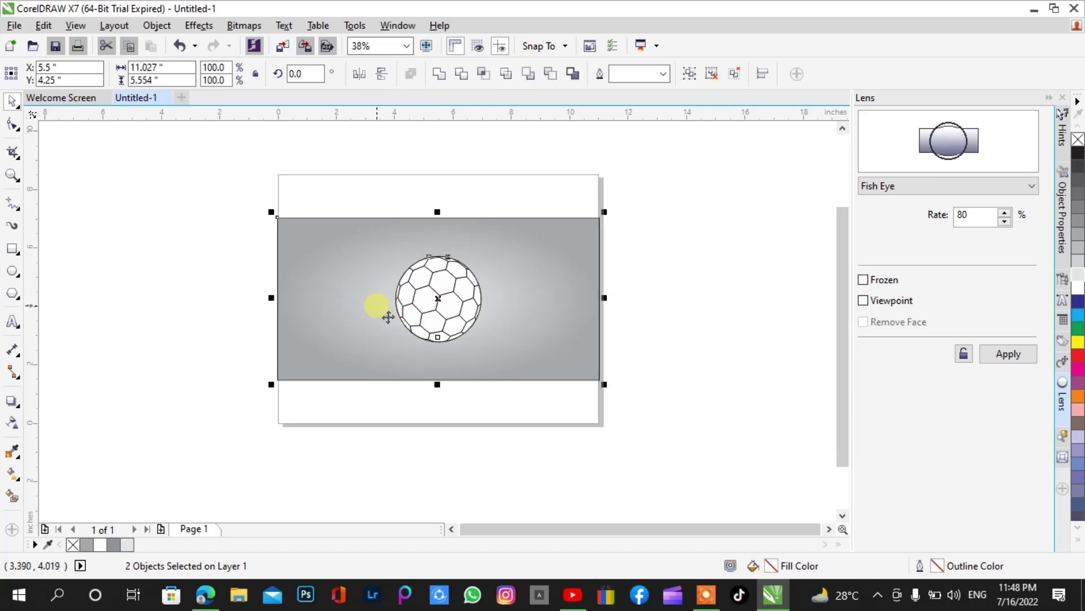
{"action": "left_click", "coordinate": [243, 291]}
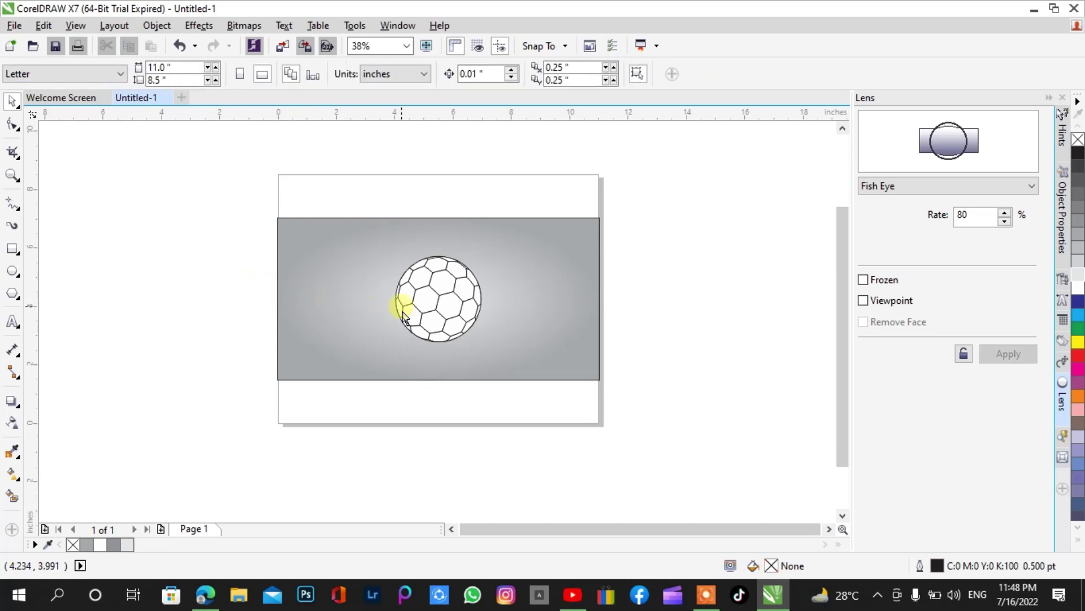
Place copies of the centered ball on its left and upper right within the rectangle
{"action": "left_click", "coordinate": [425, 308]}
{"action": "left_click_drag", "start_coordinate": [438, 316], "coordinate": [532, 280]}
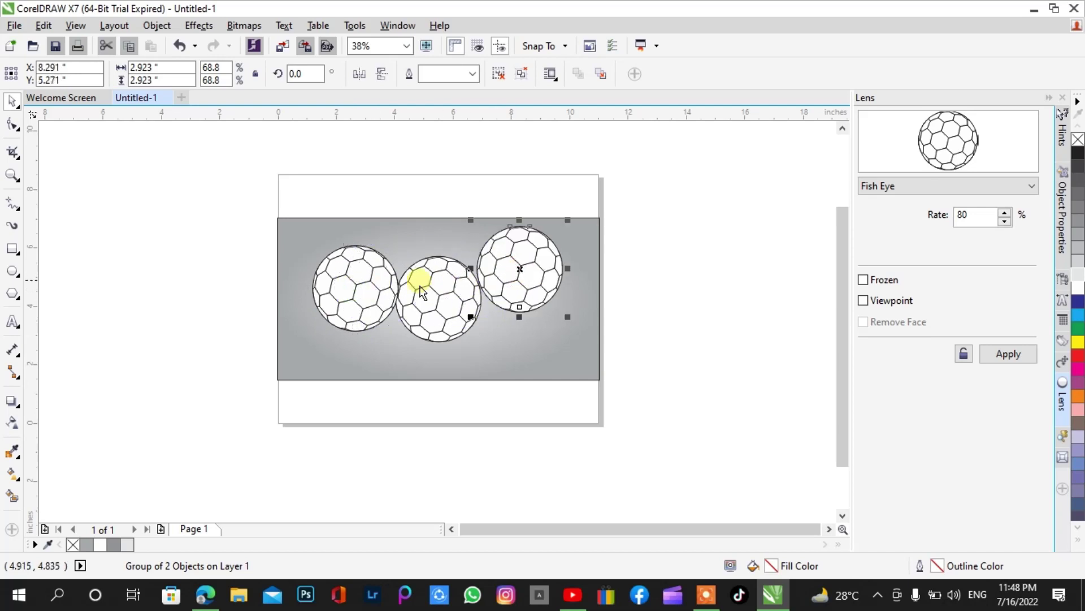
Scale the left ball down to about 1.89 inches across and reposition it beside the center ball's upper part
{"action": "left_click", "coordinate": [365, 277]}
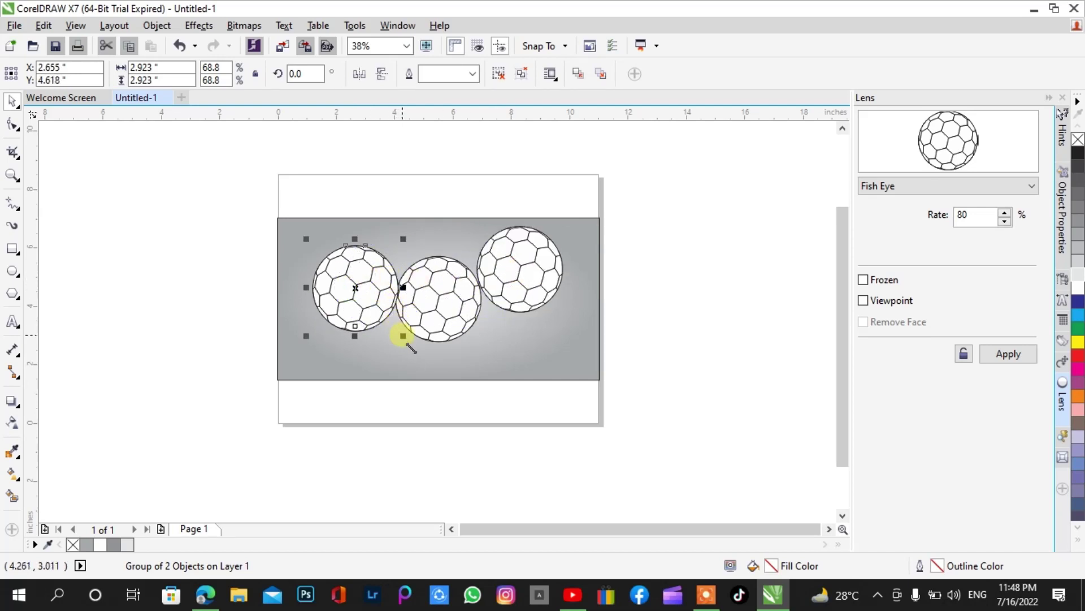
{"action": "left_click_drag", "start_coordinate": [403, 336], "coordinate": [389, 339]}
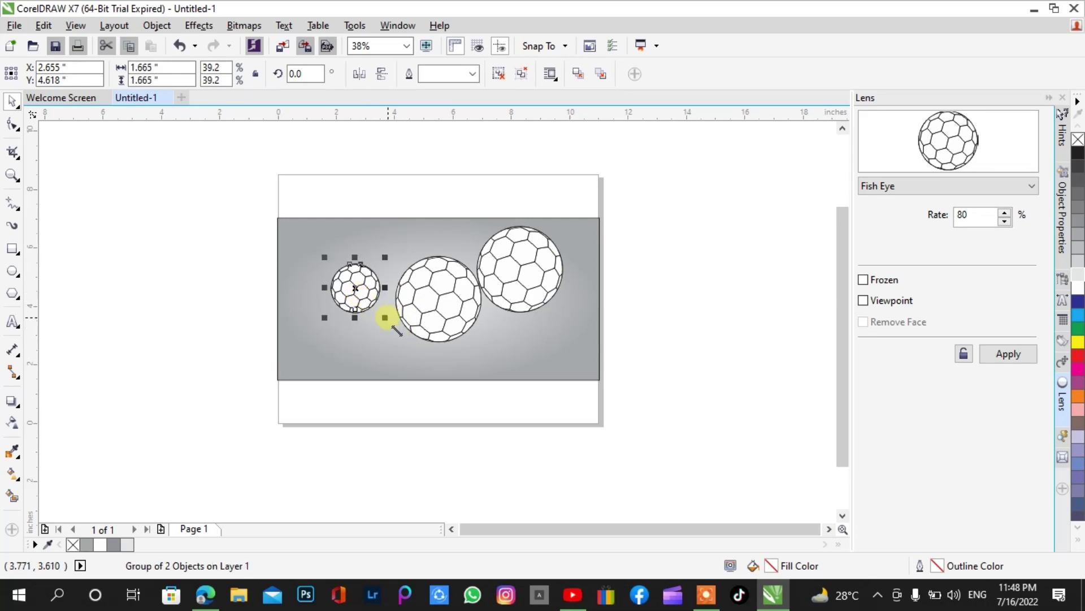
{"action": "left_click_drag", "start_coordinate": [396, 332], "coordinate": [400, 330]}
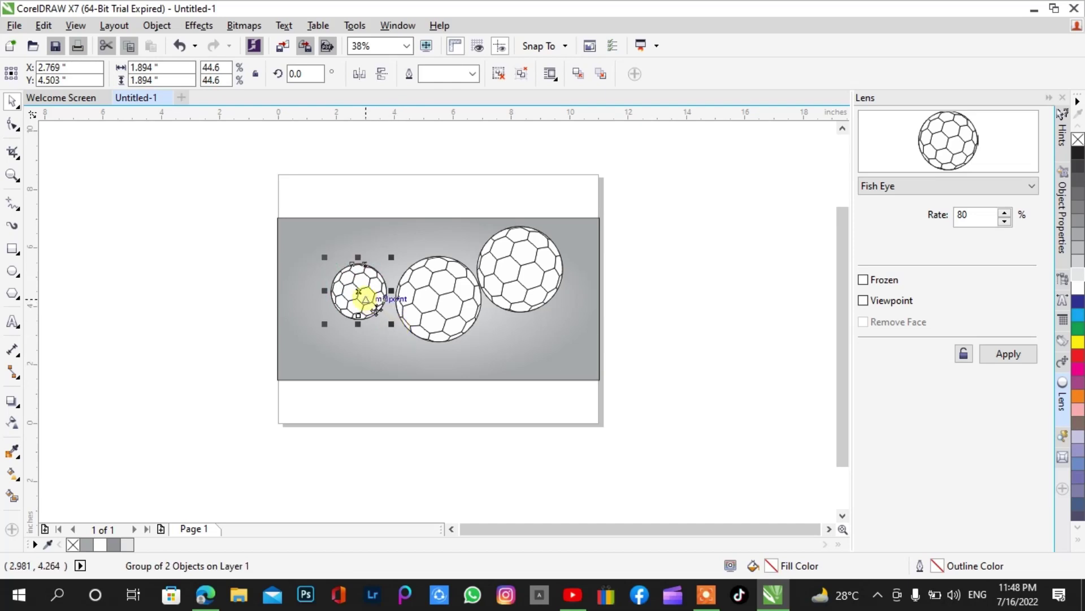
{"action": "mouse_move", "coordinate": [362, 298]}
{"action": "left_mouse_down"}
{"action": "mouse_move", "coordinate": [365, 287]}
{"action": "mouse_move", "coordinate": [375, 293]}
{"action": "left_mouse_up"}
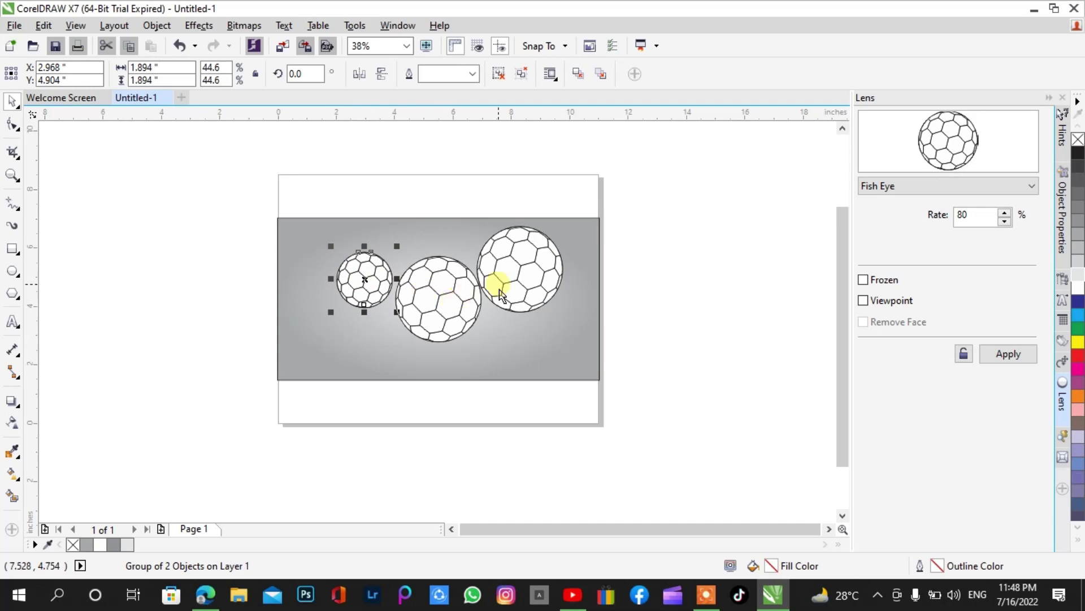
Scale the right ball down to about 1.89 inches across, place it level with the left ball, and clear the selection
{"action": "left_click", "coordinate": [514, 281]}
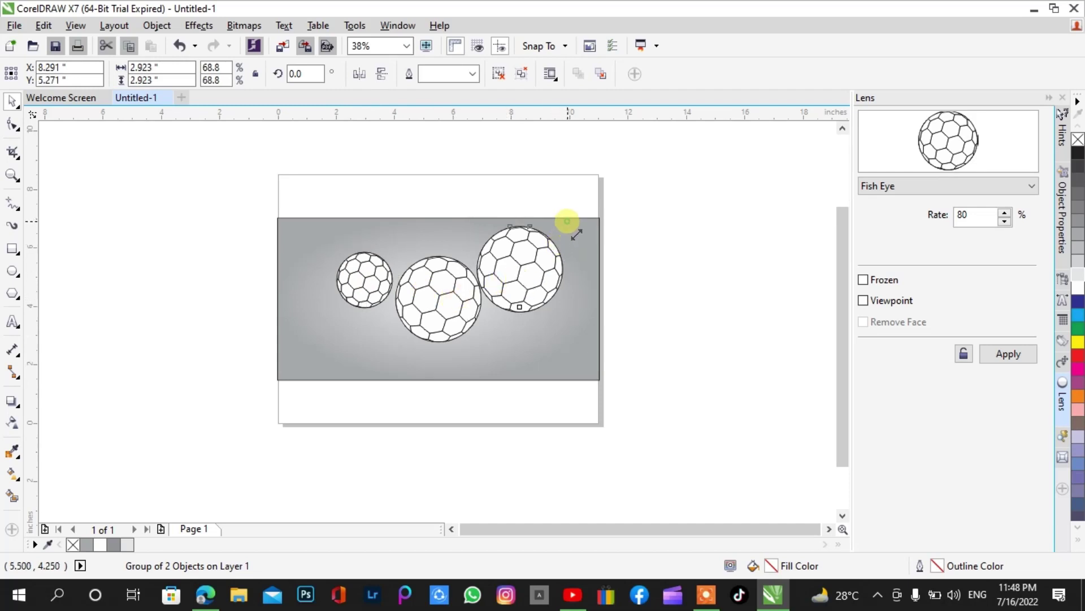
{"action": "left_click_drag", "start_coordinate": [568, 221], "coordinate": [554, 234]}
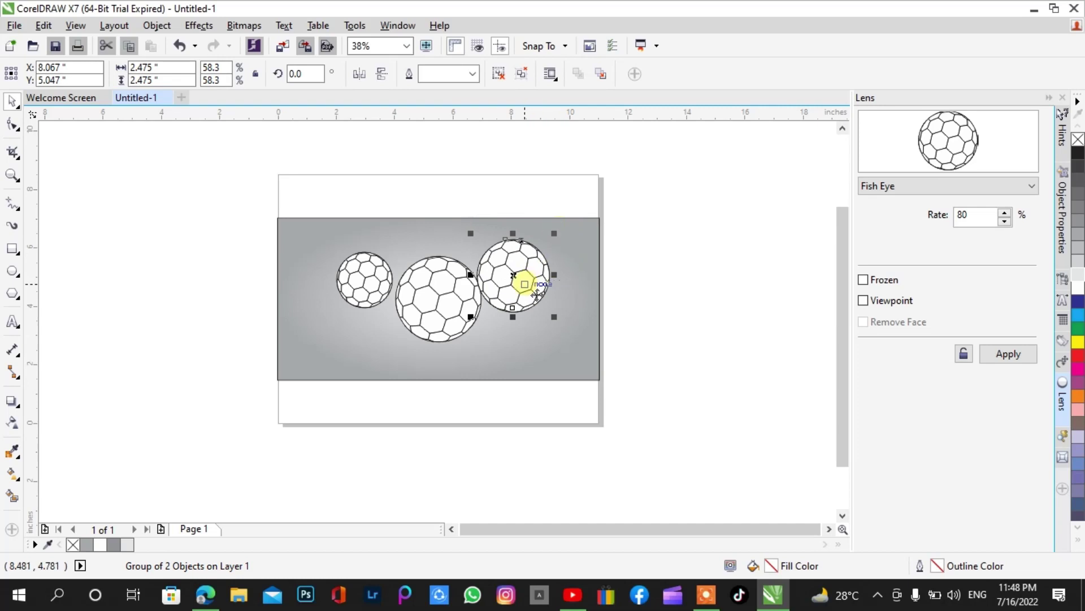
{"action": "left_click_drag", "start_coordinate": [525, 284], "coordinate": [527, 306]}
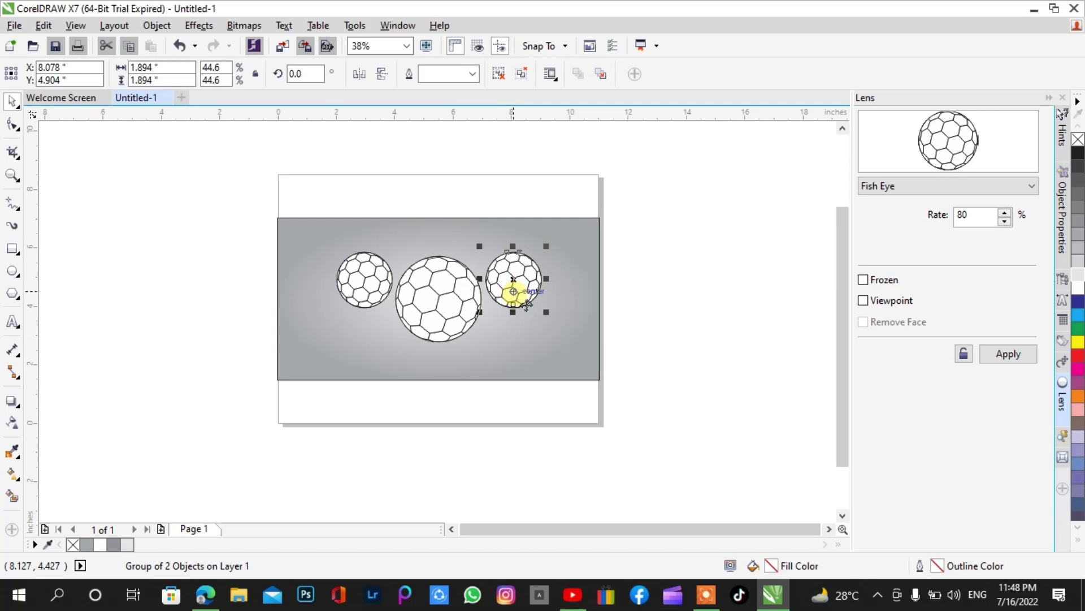
{"action": "left_click", "coordinate": [700, 286]}
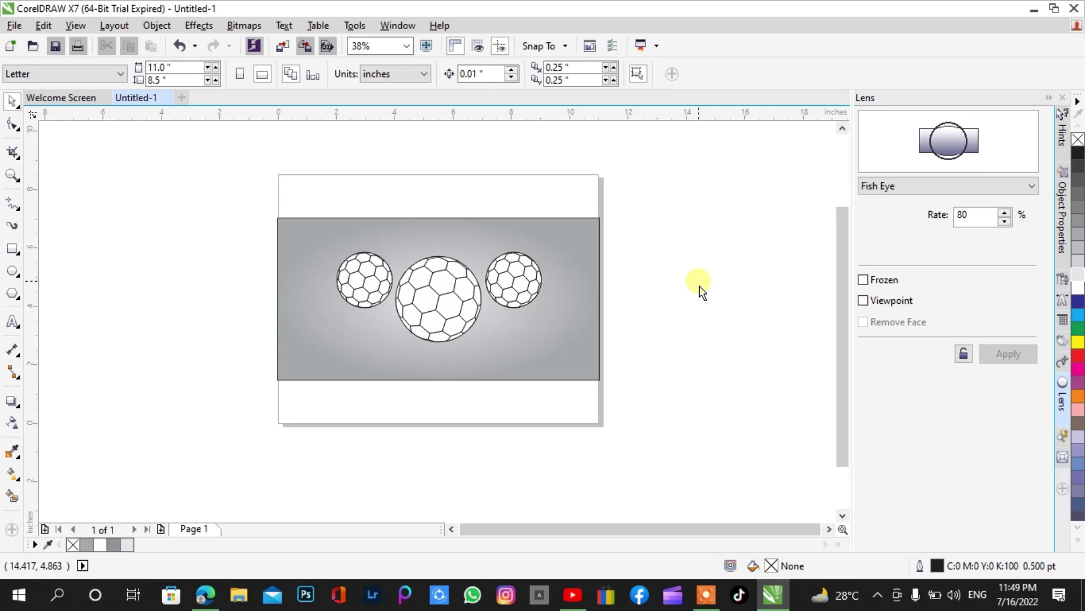
Move the two small balls upward and outward, away from the large center ball
{"action": "left_click", "coordinate": [523, 289]}
{"action": "left_click_drag", "start_coordinate": [519, 279], "coordinate": [523, 266]}
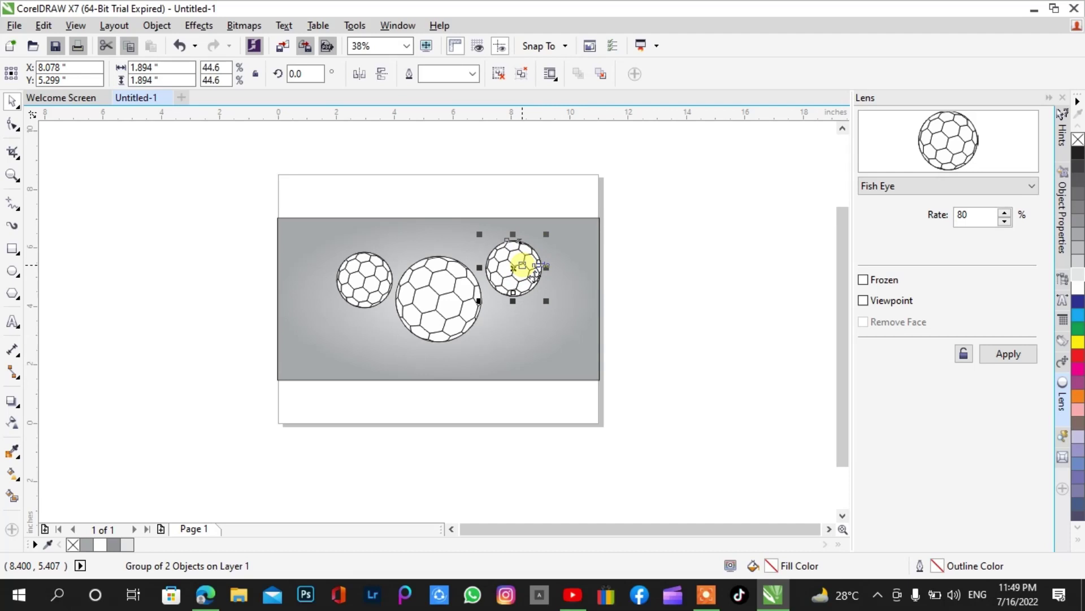
{"action": "left_click", "coordinate": [358, 296]}
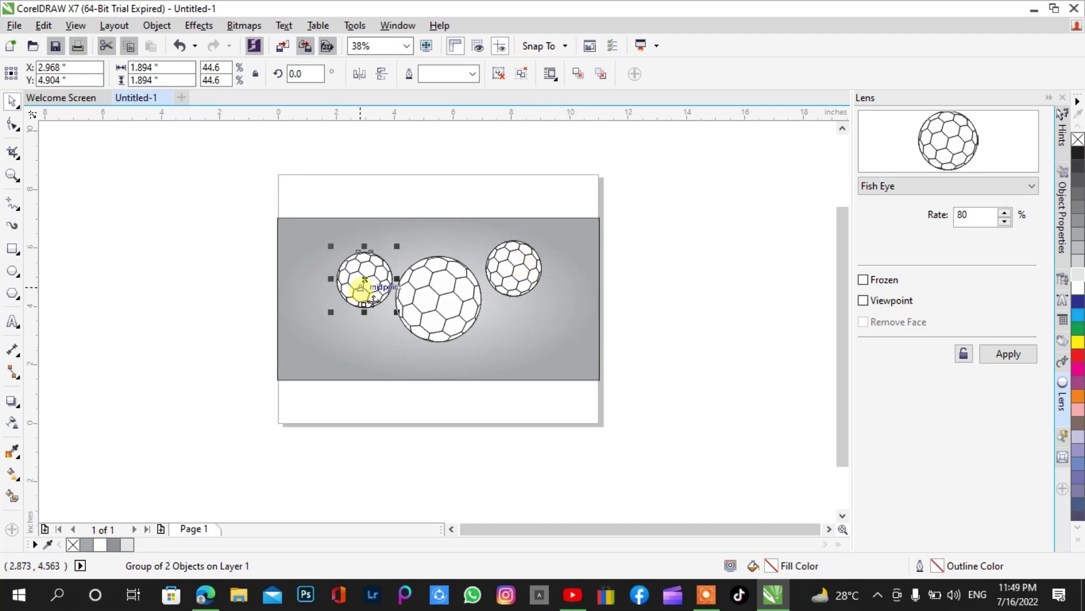
{"action": "left_click_drag", "start_coordinate": [360, 289], "coordinate": [347, 274]}
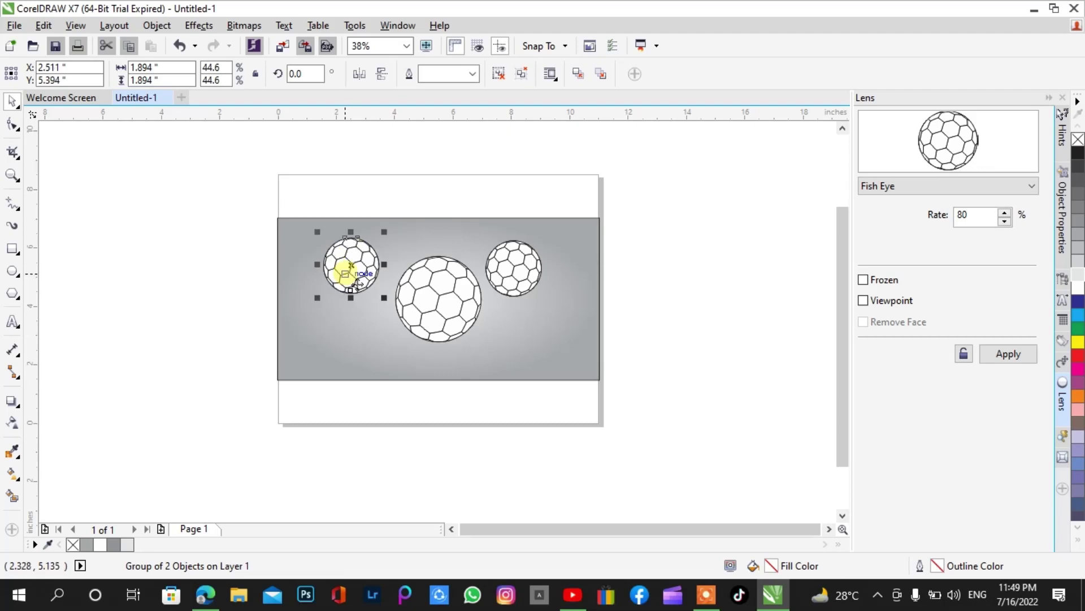
{"action": "left_click", "coordinate": [502, 274]}
{"action": "left_click_drag", "start_coordinate": [505, 276], "coordinate": [526, 280]}
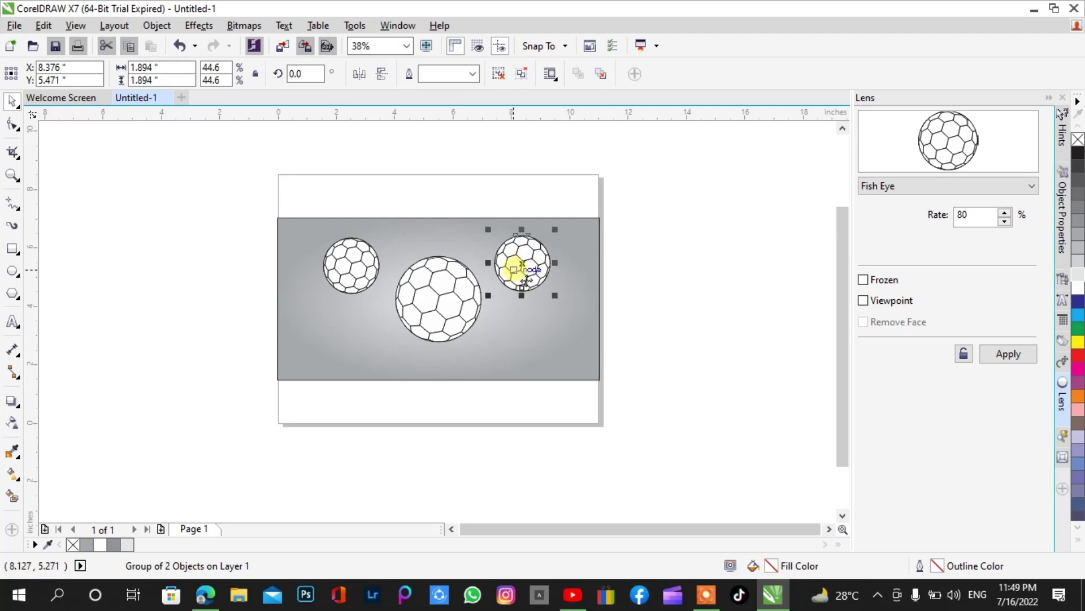
Fine-tune the right ball's position to about X 8.436, Y 5.441 inches to balance the left ball, and deselect everything
{"action": "left_click", "coordinate": [527, 280]}
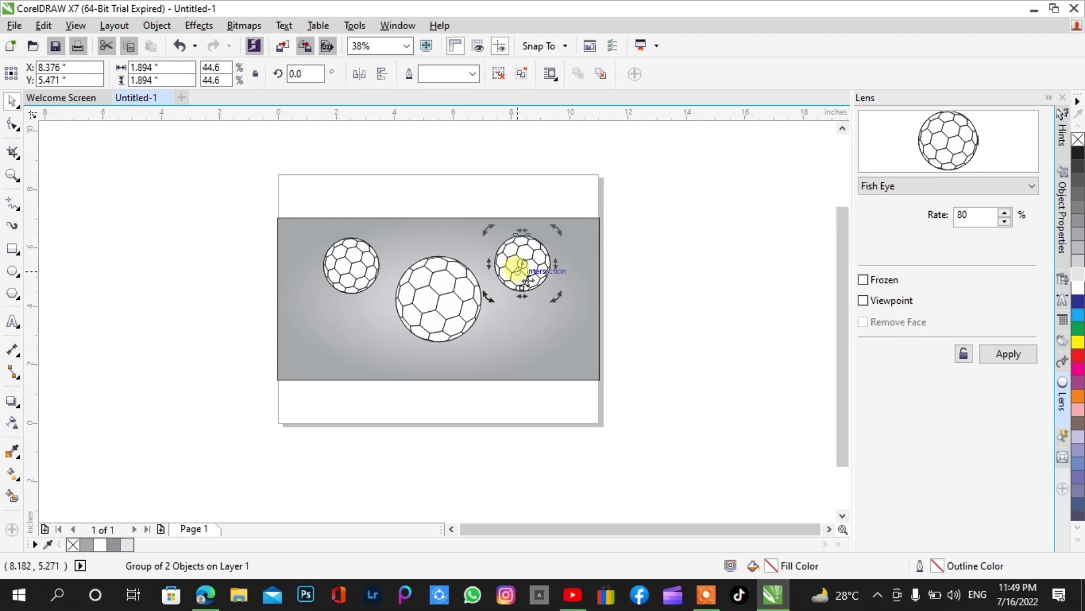
{"action": "left_click", "coordinate": [527, 280]}
{"action": "left_click_drag", "start_coordinate": [528, 280], "coordinate": [530, 281]}
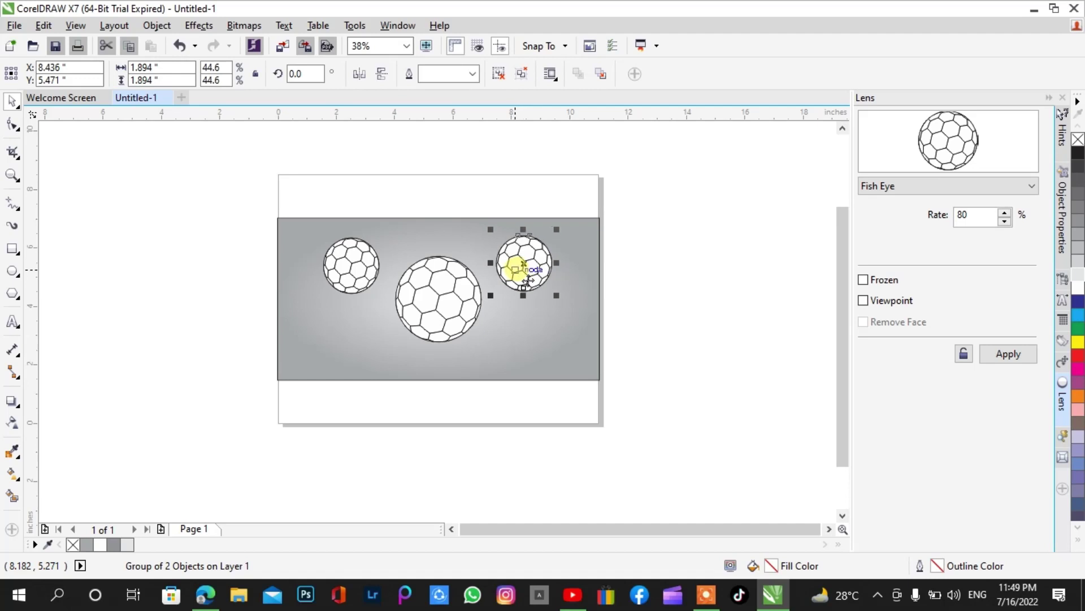
{"action": "left_click", "coordinate": [501, 210]}
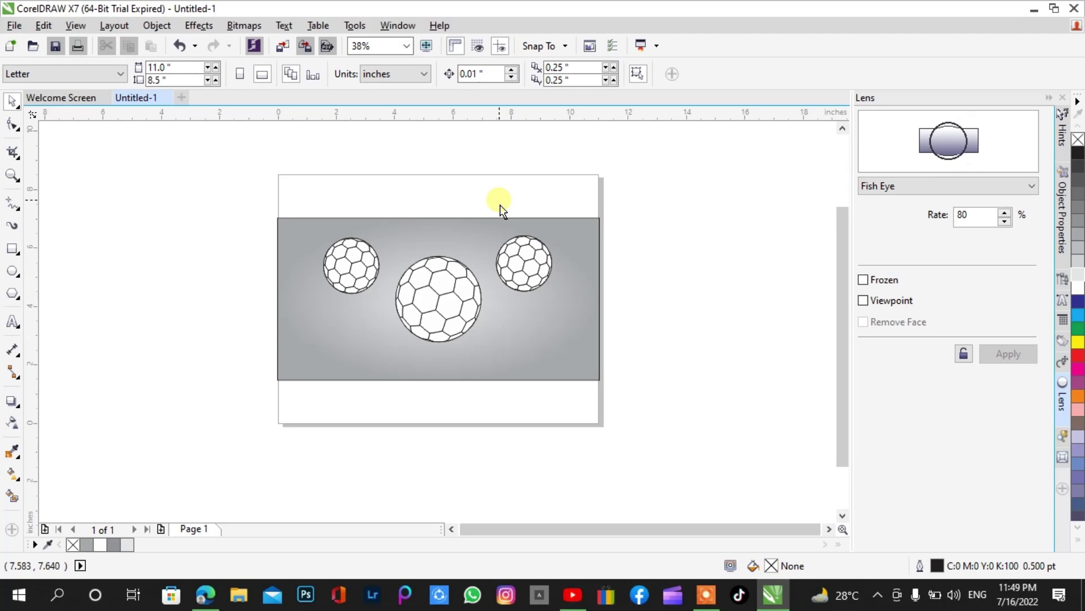
{"action": "left_click", "coordinate": [519, 273]}
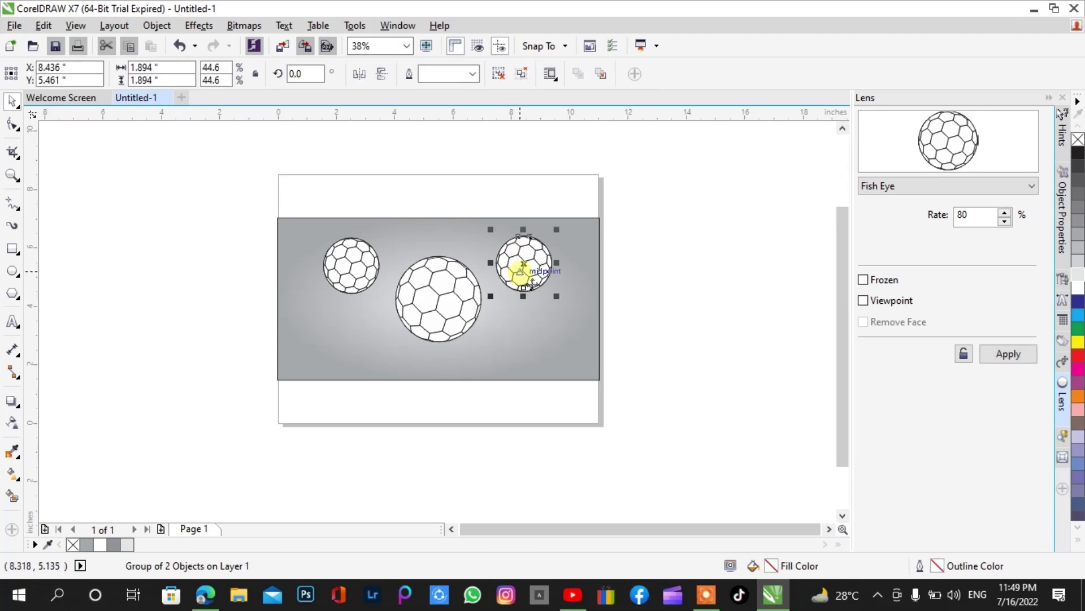
{"action": "left_click_drag", "start_coordinate": [520, 272], "coordinate": [520, 273]}
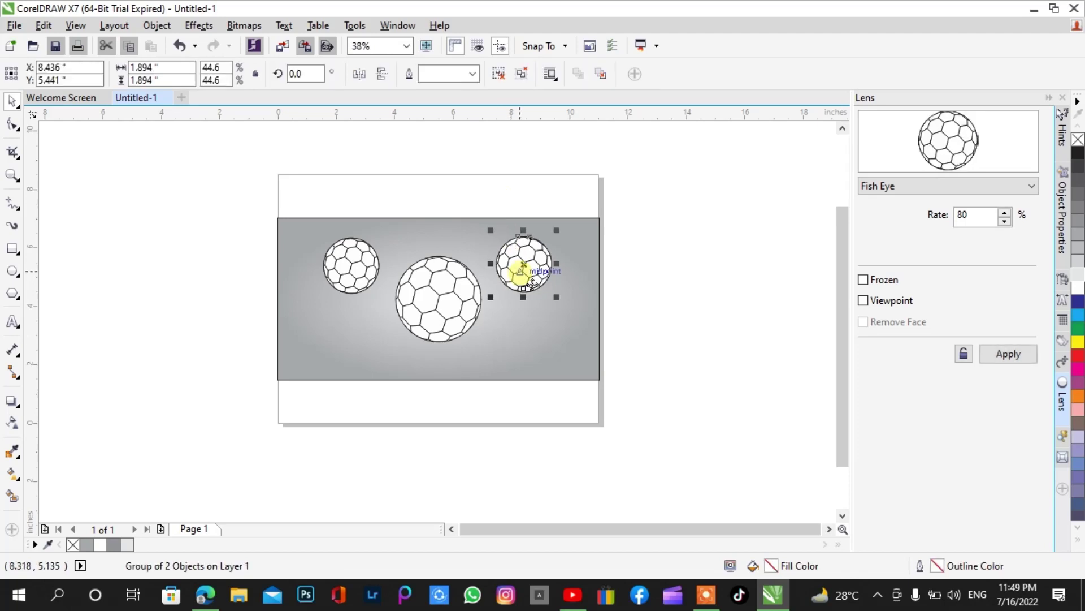
{"action": "left_click", "coordinate": [744, 244]}
{"action": "left_click", "coordinate": [455, 296]}
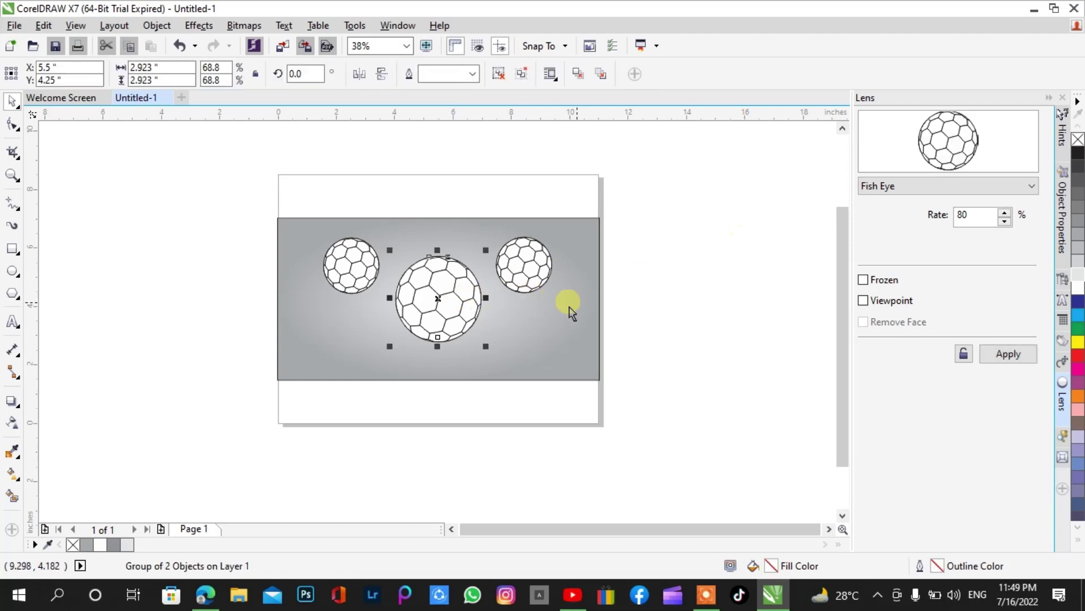
{"action": "left_click", "coordinate": [642, 322]}
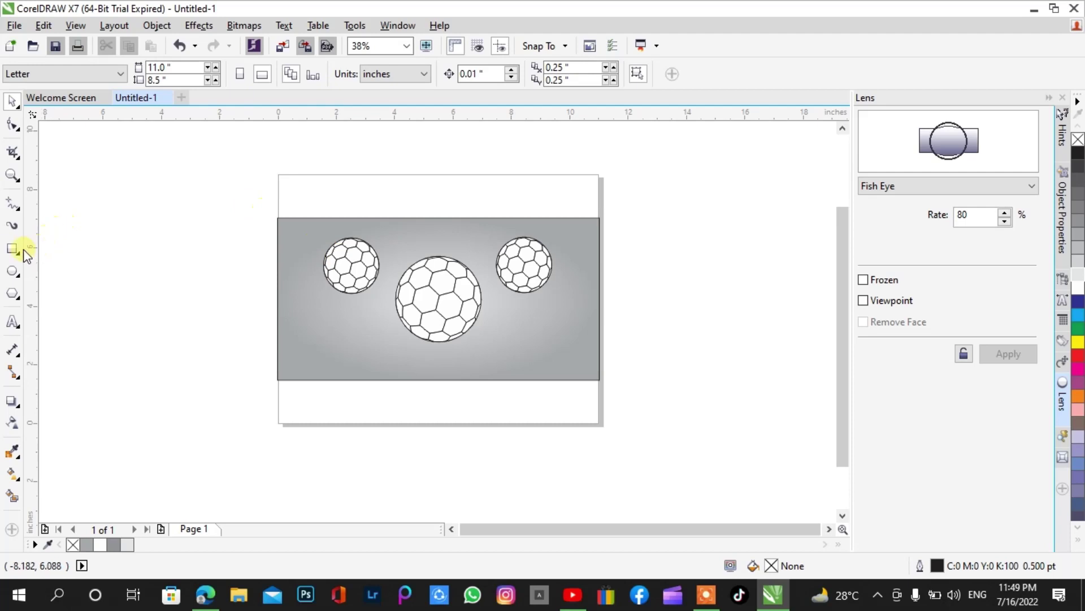
Draw a flat ellipse about 0.95 by 0.19 inches beside the page's left edge, filled black with no outline
{"action": "left_click", "coordinate": [13, 271]}
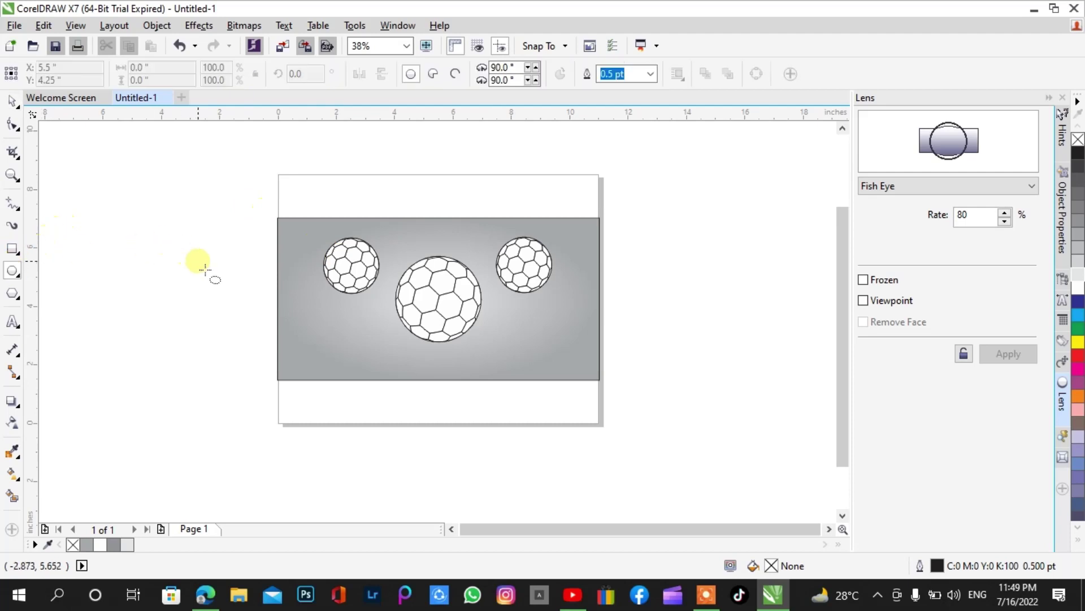
{"action": "left_click_drag", "start_coordinate": [153, 268], "coordinate": [181, 272]}
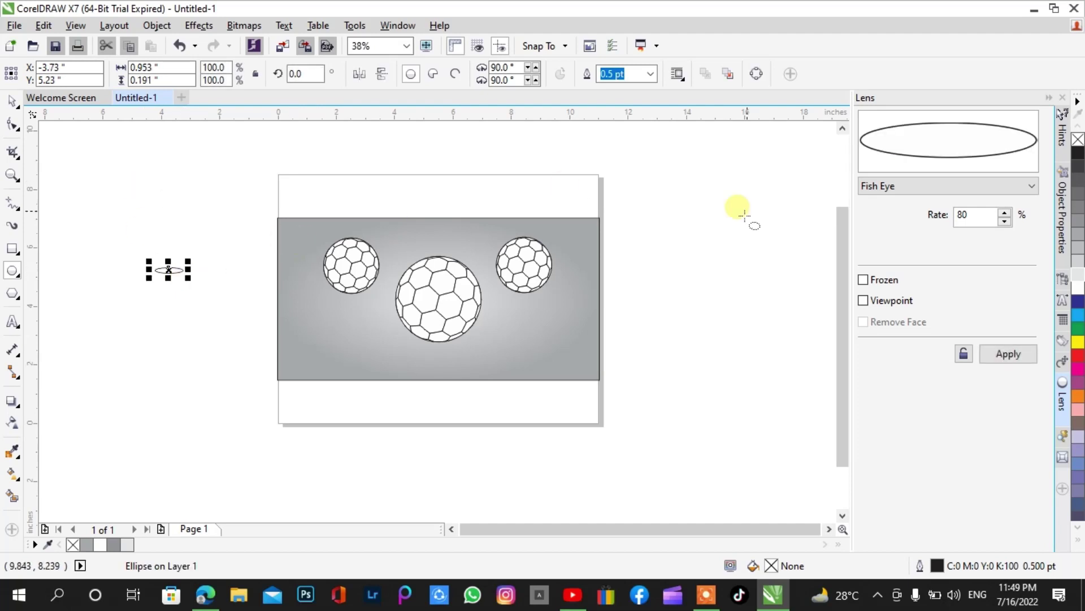
{"action": "left_click", "coordinate": [1077, 152]}
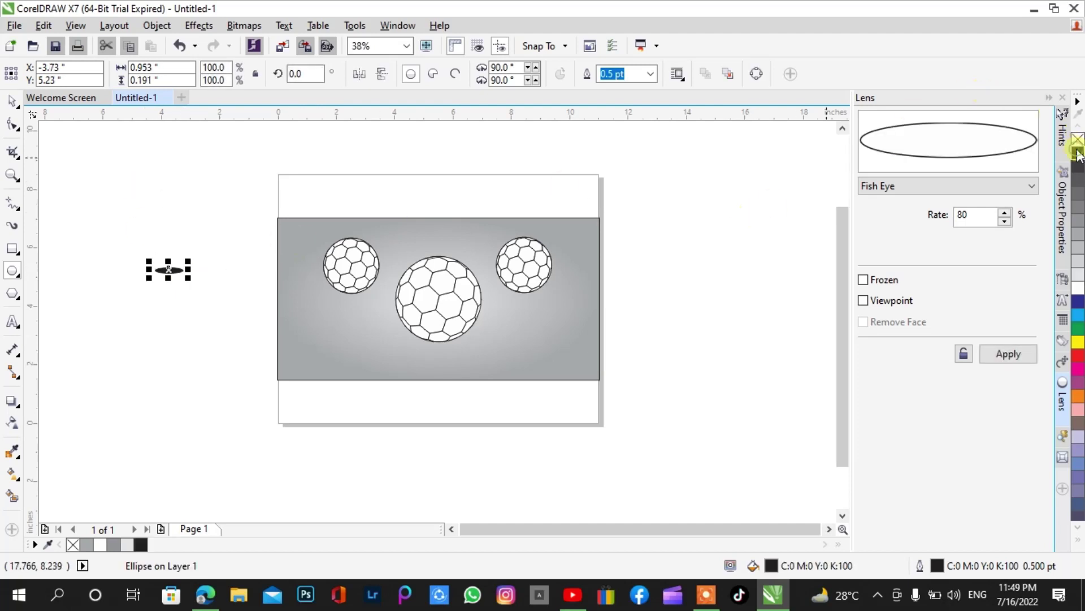
{"action": "left_click", "coordinate": [653, 74]}
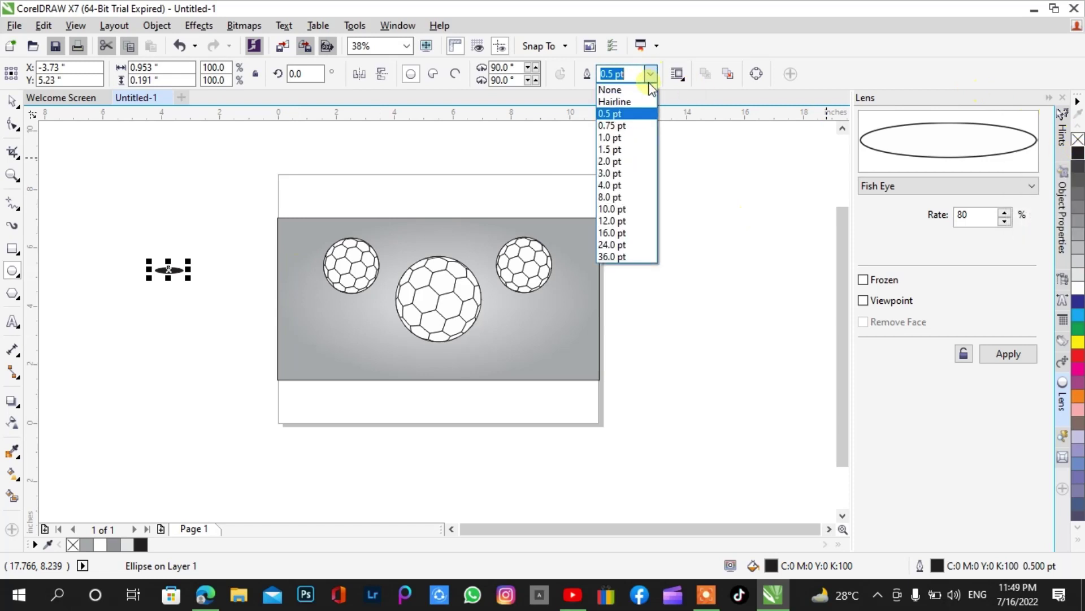
{"action": "left_click", "coordinate": [638, 88]}
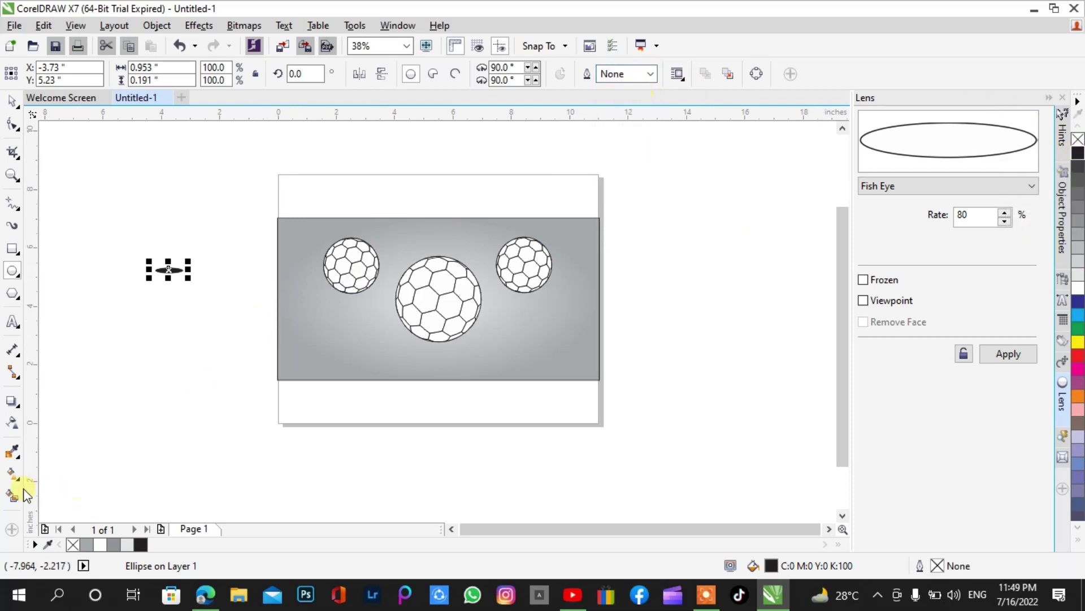
{"action": "left_click", "coordinate": [16, 422]}
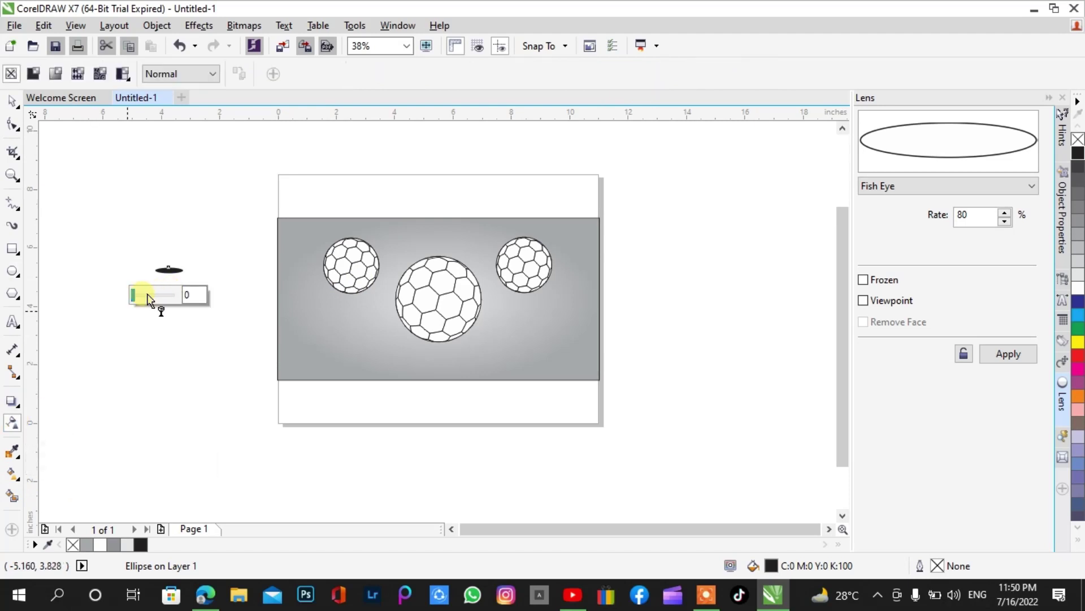
{"action": "left_click_drag", "start_coordinate": [156, 269], "coordinate": [183, 269]}
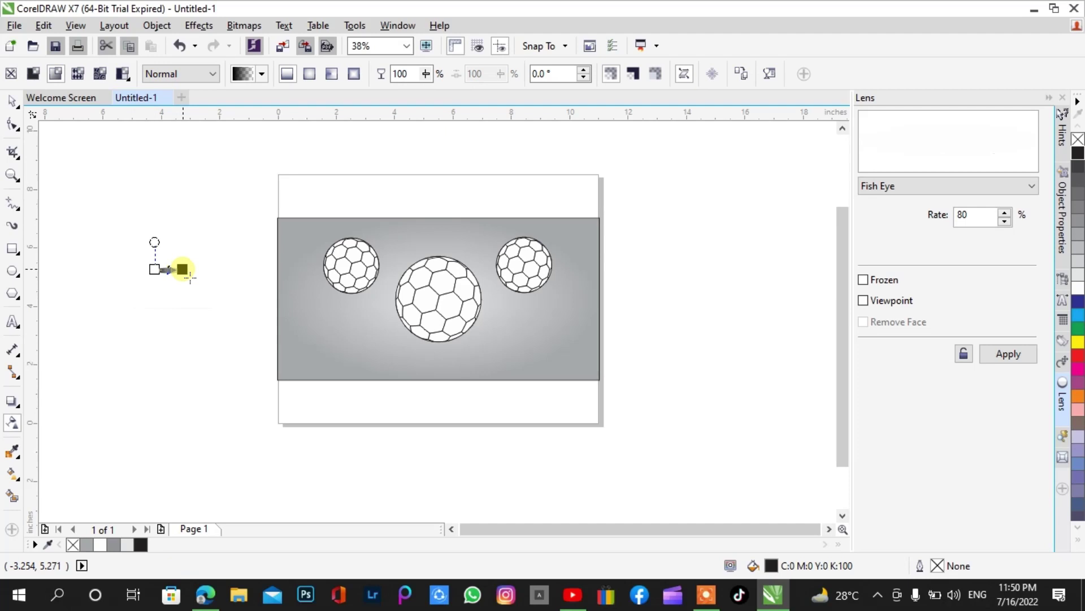
{"action": "key", "text": "ctrl+z"}
Flatten the black ellipse to a height of about 0.14 inches
{"action": "key", "text": "z"}
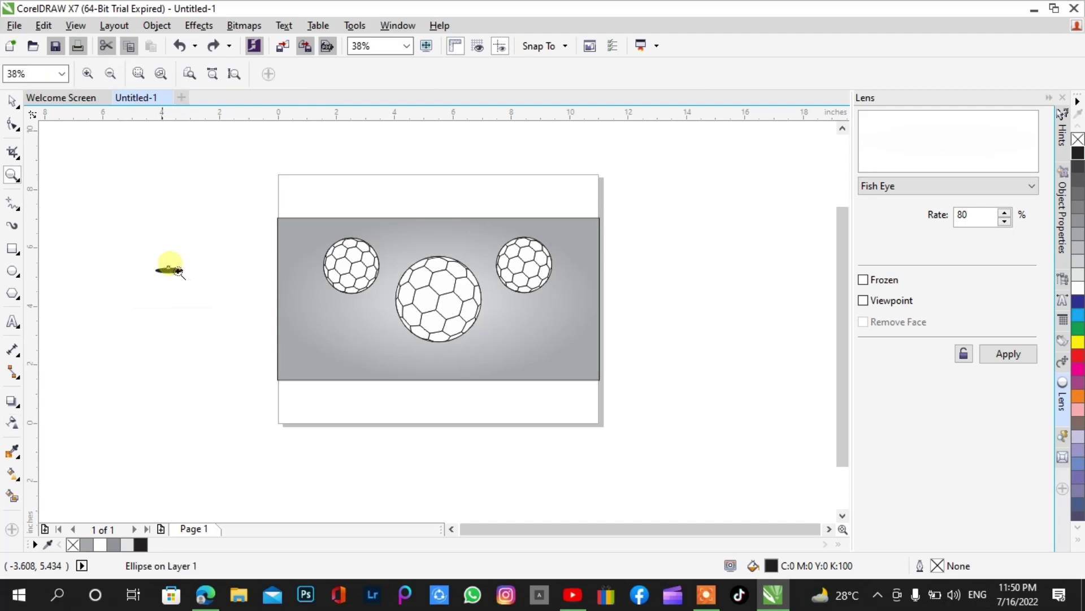
{"action": "left_click_drag", "start_coordinate": [124, 242], "coordinate": [228, 307]}
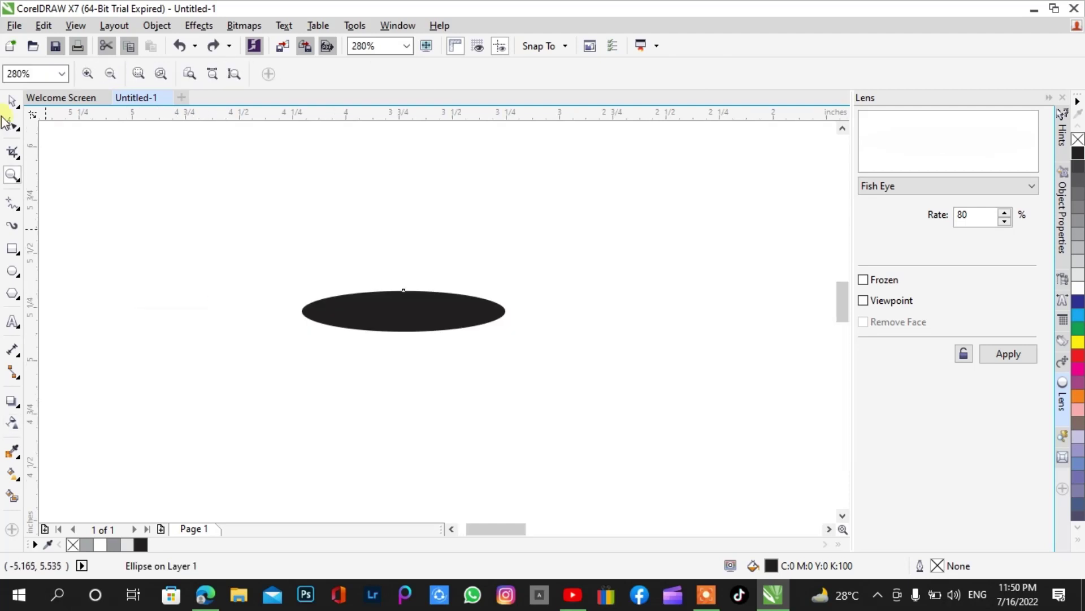
{"action": "left_click", "coordinate": [11, 102]}
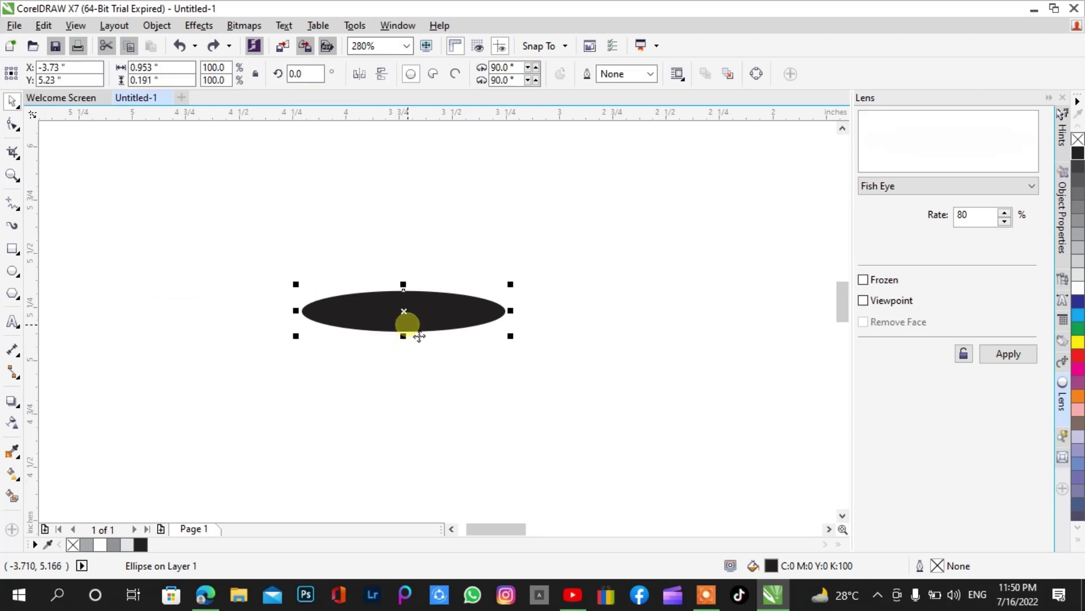
{"action": "left_click_drag", "start_coordinate": [405, 337], "coordinate": [405, 325]}
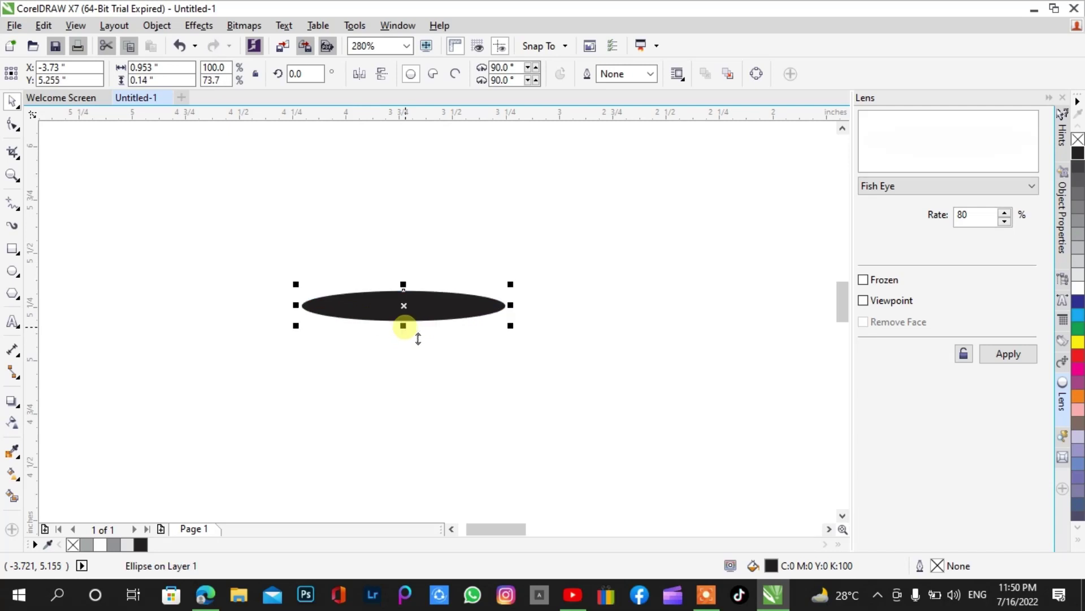
Apply an elliptical fountain transparency to the black ellipse, with its gradient axis running nearly horizontally along the shape
{"action": "left_click", "coordinate": [12, 423]}
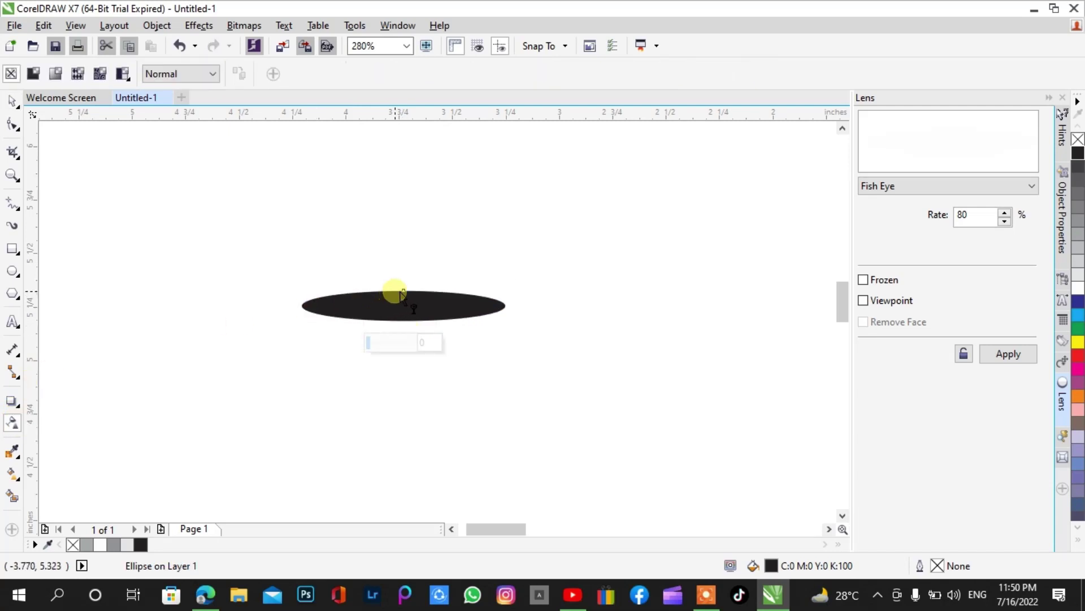
{"action": "left_click_drag", "start_coordinate": [404, 290], "coordinate": [463, 286]}
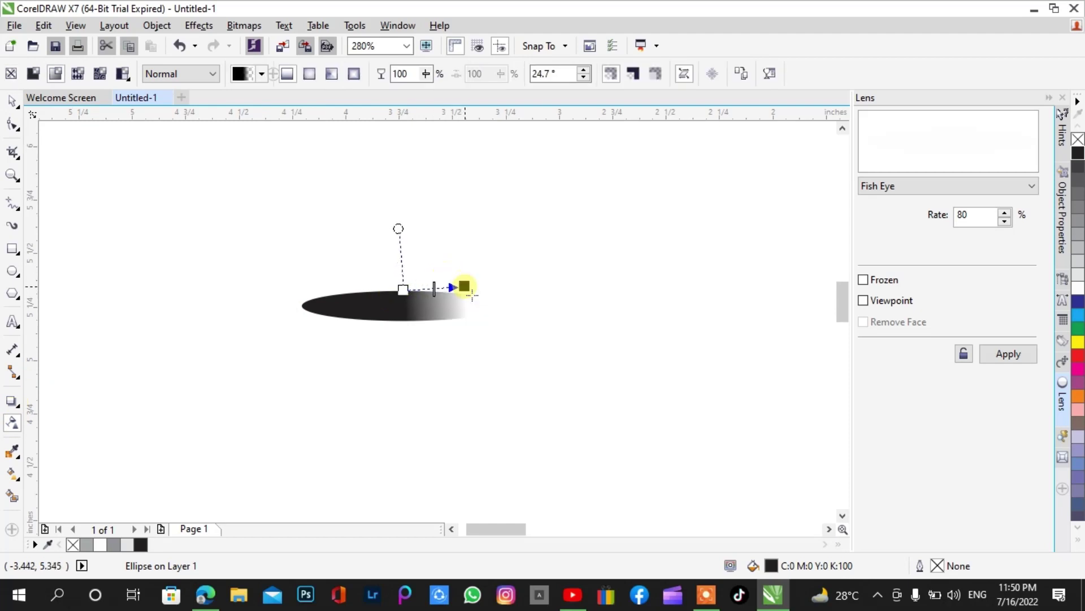
{"action": "left_click", "coordinate": [311, 74]}
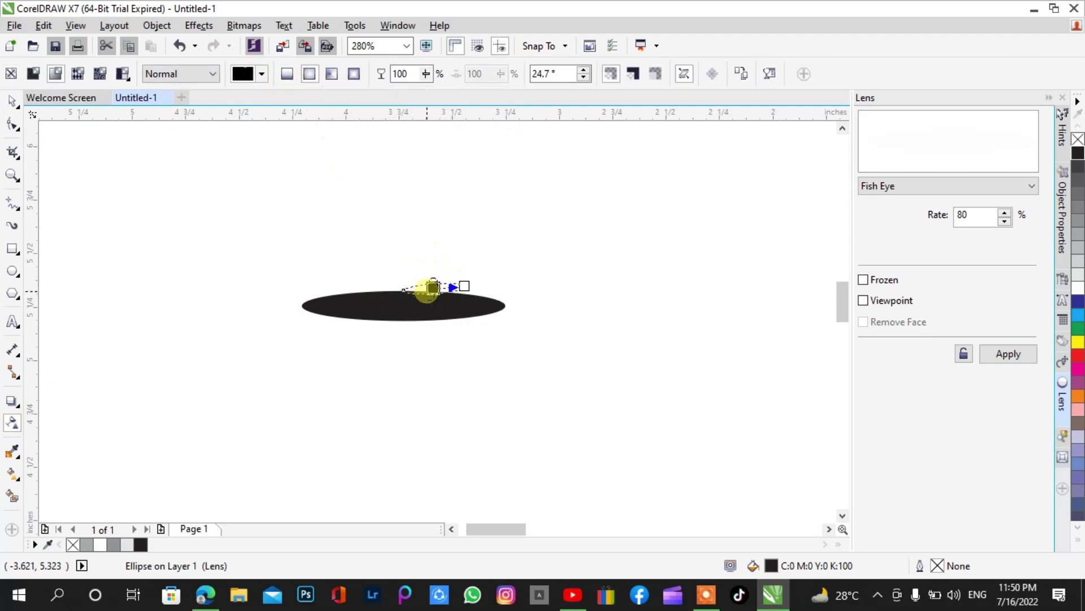
{"action": "left_click_drag", "start_coordinate": [432, 287], "coordinate": [394, 300]}
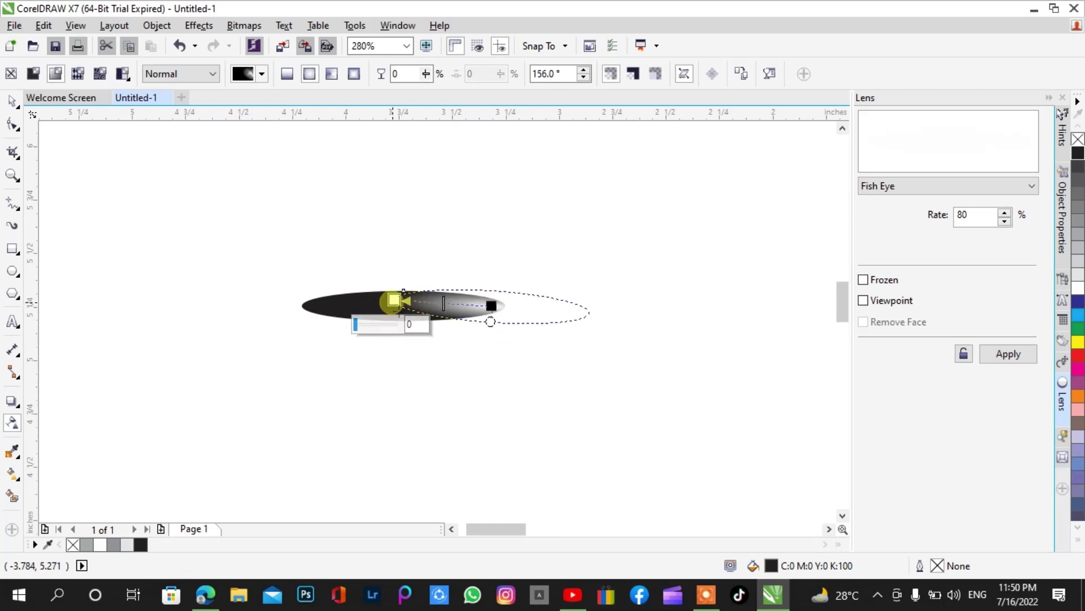
{"action": "mouse_move", "coordinate": [395, 299]}
{"action": "left_mouse_down"}
{"action": "mouse_move", "coordinate": [313, 298]}
{"action": "mouse_move", "coordinate": [334, 293]}
{"action": "mouse_move", "coordinate": [303, 306]}
{"action": "mouse_move", "coordinate": [382, 304]}
{"action": "left_mouse_up"}
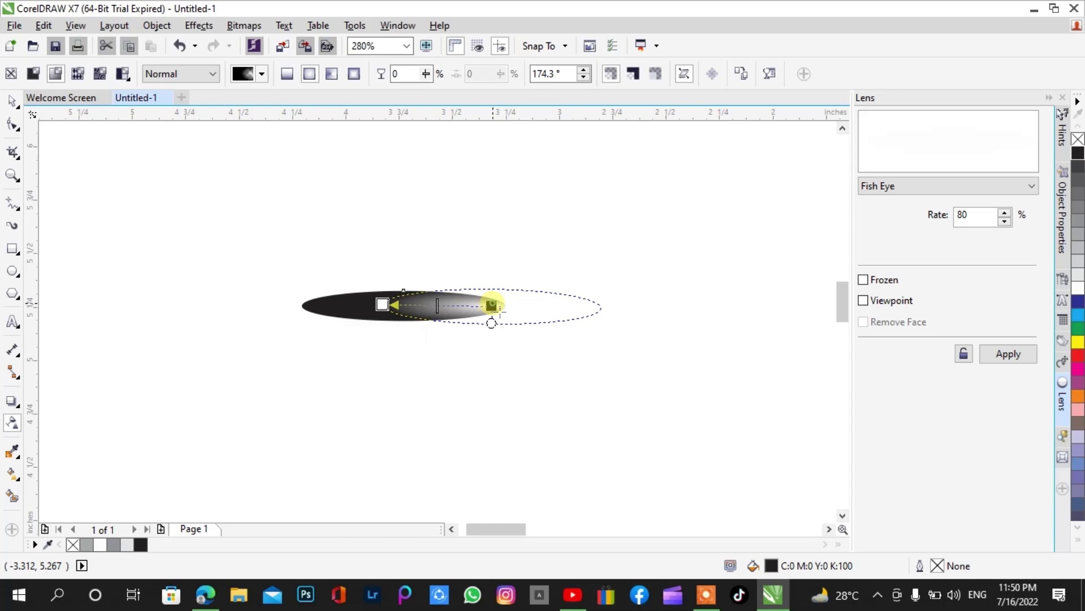
Set the gradient's center node to 0% transparency and its outer node to 85%
{"action": "left_click", "coordinate": [493, 306]}
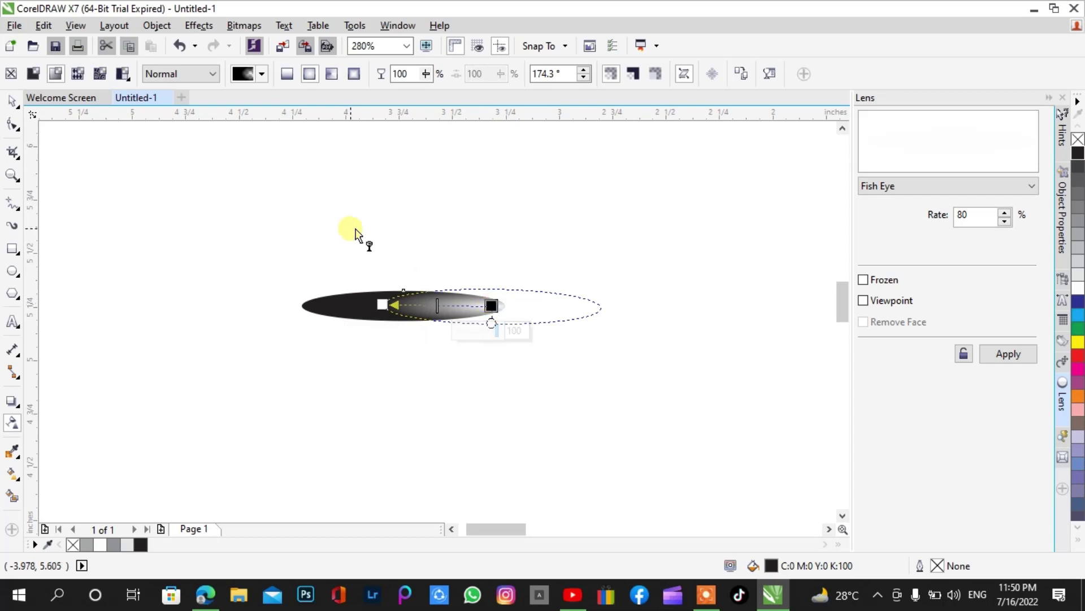
{"action": "left_click", "coordinate": [1078, 289]}
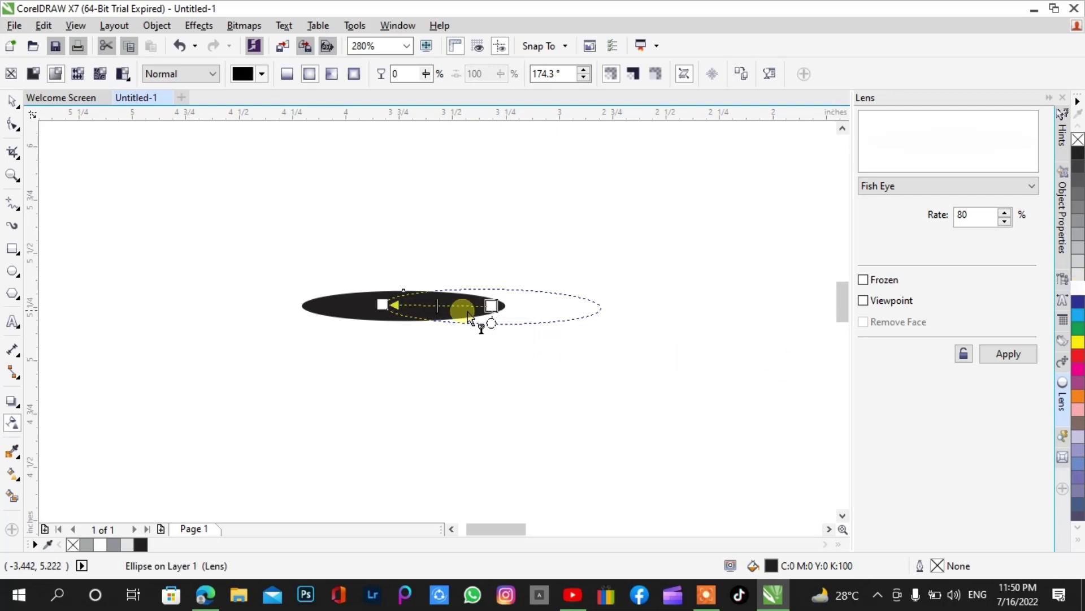
{"action": "left_click", "coordinate": [391, 304]}
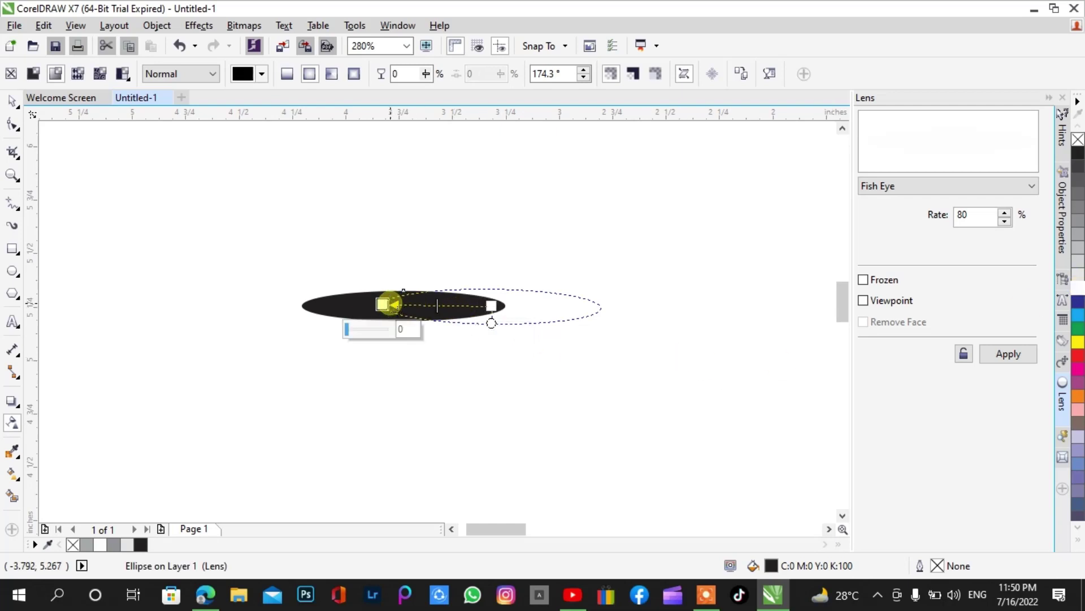
{"action": "left_click", "coordinate": [1078, 150]}
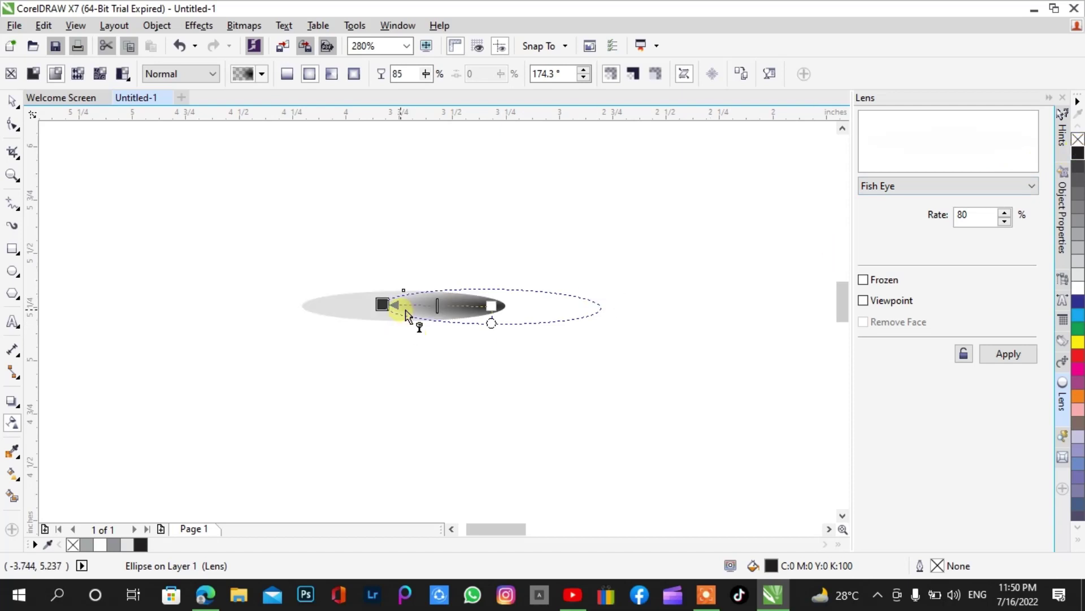
Center the transparency gradient on the ellipse, extend its outer node to the left tip at 180°, and shift the midpoint toward the tip
{"action": "left_click_drag", "start_coordinate": [383, 304], "coordinate": [315, 312]}
{"action": "left_click_drag", "start_coordinate": [502, 310], "coordinate": [415, 310]}
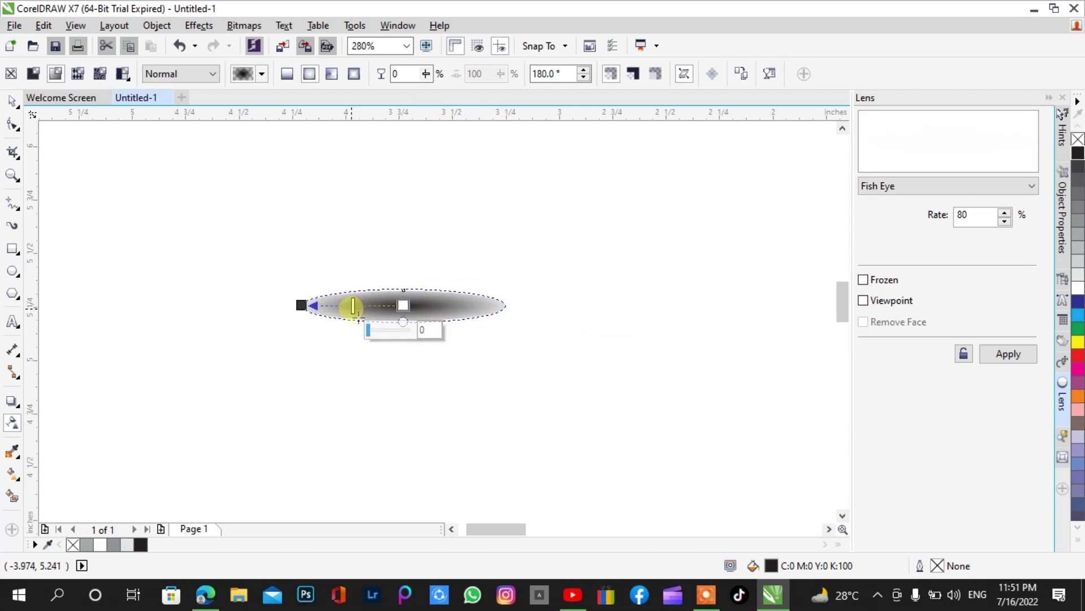
{"action": "left_click_drag", "start_coordinate": [352, 308], "coordinate": [330, 308]}
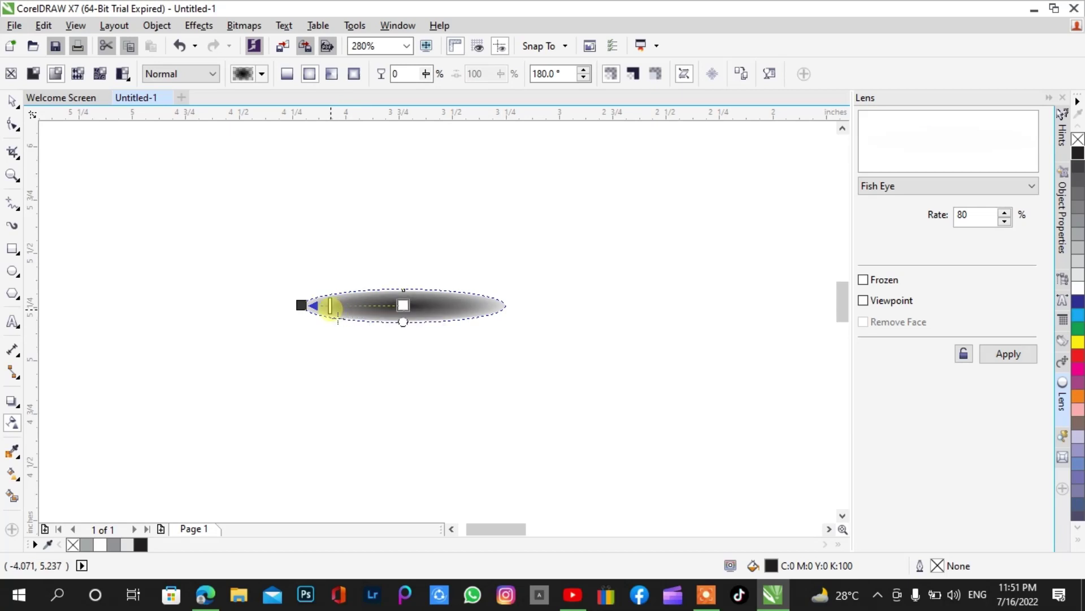
{"action": "left_click", "coordinate": [306, 257]}
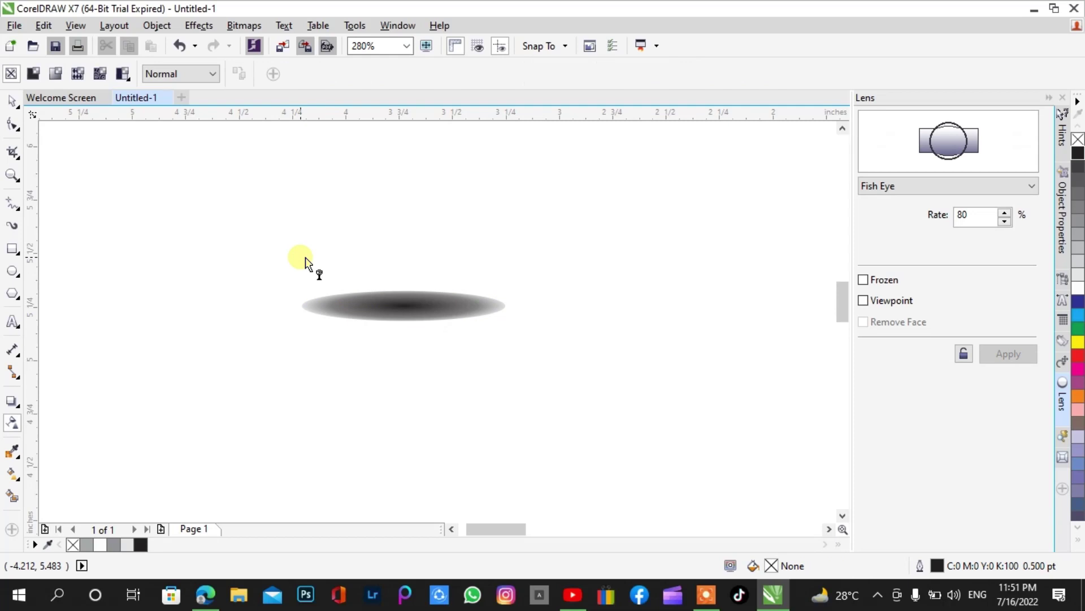
Pull the transparency's outer node slightly inside the ellipse's left tip and shift the midpoint slightly toward the center
{"action": "left_click", "coordinate": [358, 302]}
{"action": "left_click", "coordinate": [333, 311]}
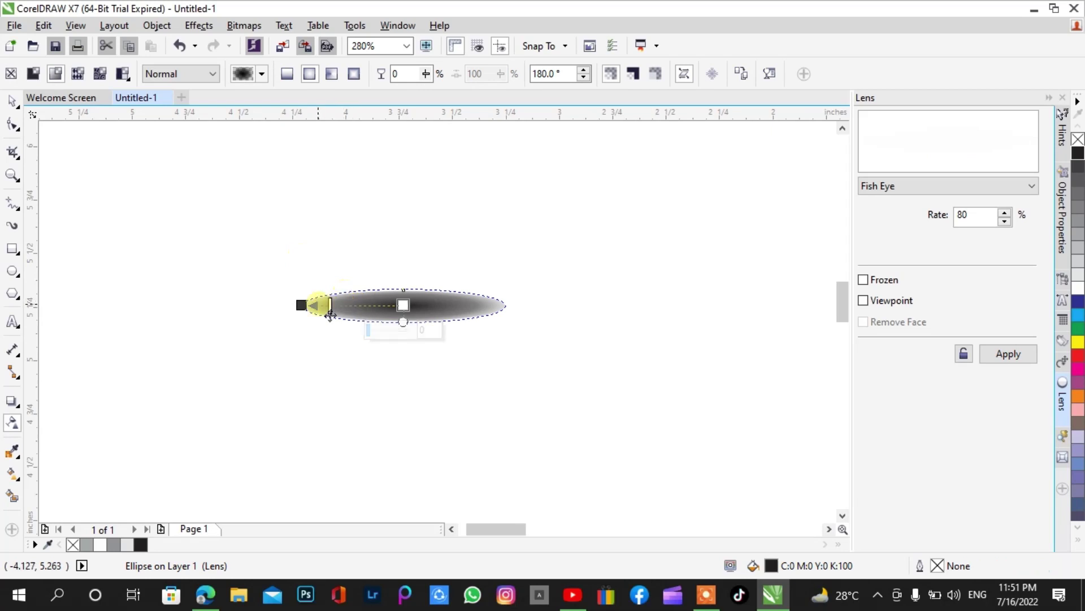
{"action": "left_click_drag", "start_coordinate": [330, 312], "coordinate": [309, 306]}
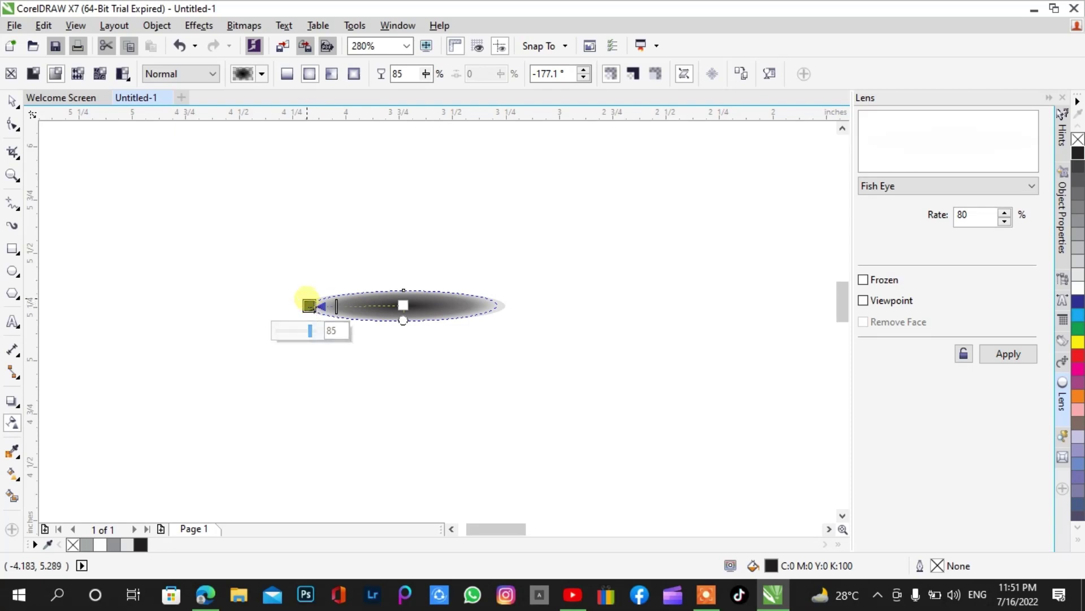
{"action": "left_click_drag", "start_coordinate": [334, 308], "coordinate": [340, 308]}
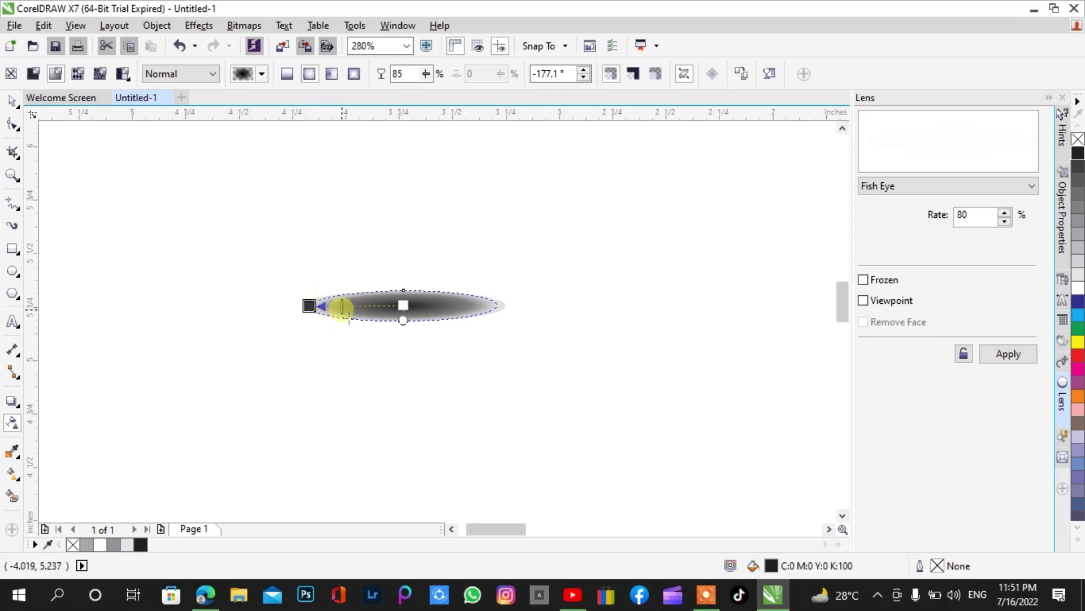
{"action": "left_click", "coordinate": [342, 308]}
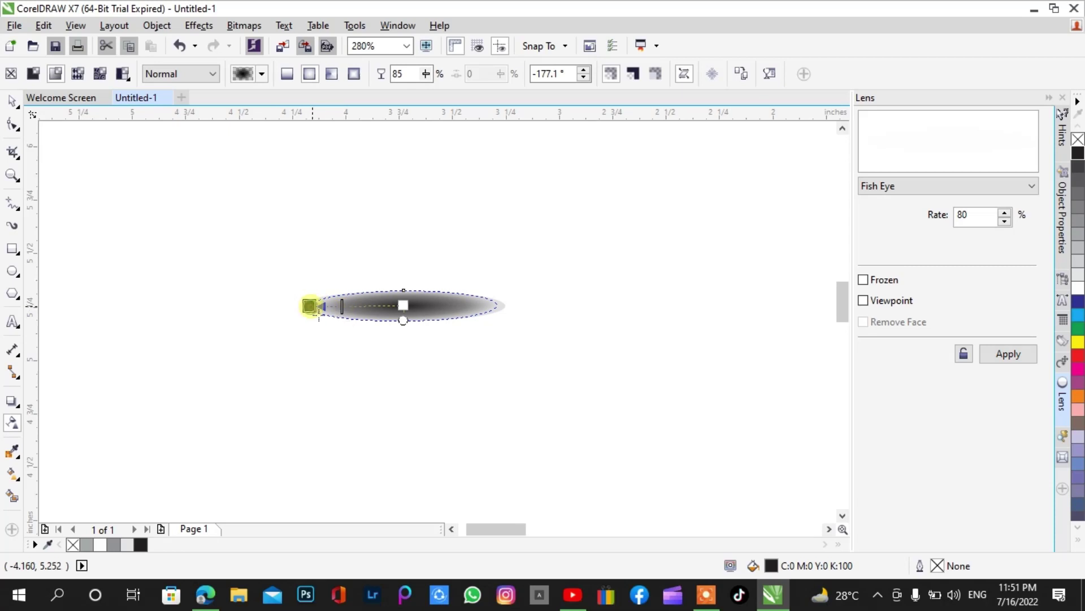
{"action": "left_click", "coordinate": [309, 306]}
{"action": "left_click", "coordinate": [243, 270]}
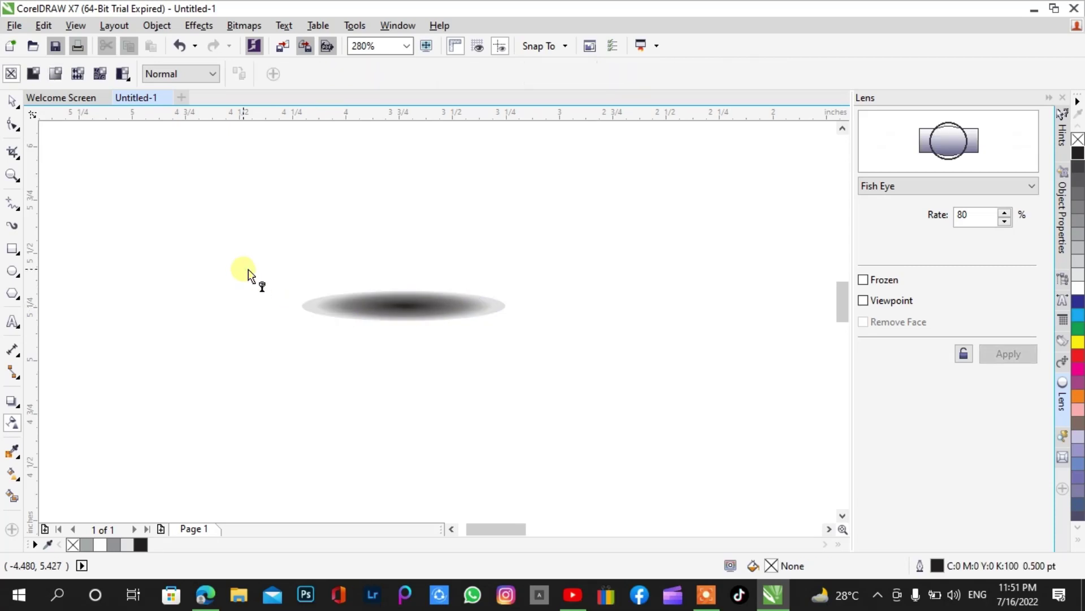
Move the faded shadow ellipse just below the left small ball and center it horizontally with that ball
{"action": "key", "text": "z"}
{"action": "key", "text": "shift+F4"}
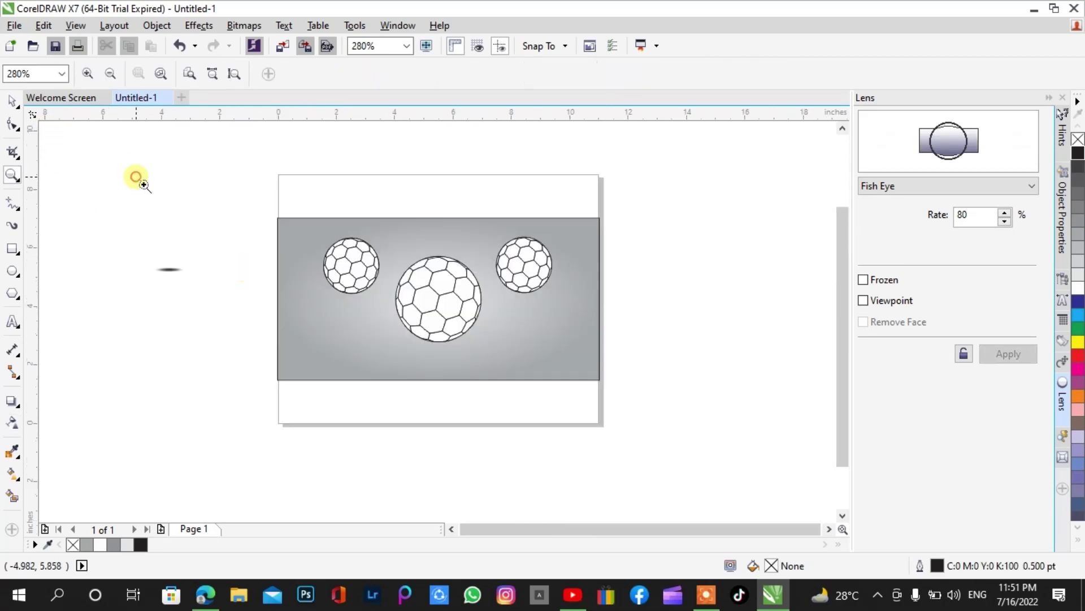
{"action": "left_click", "coordinate": [12, 101]}
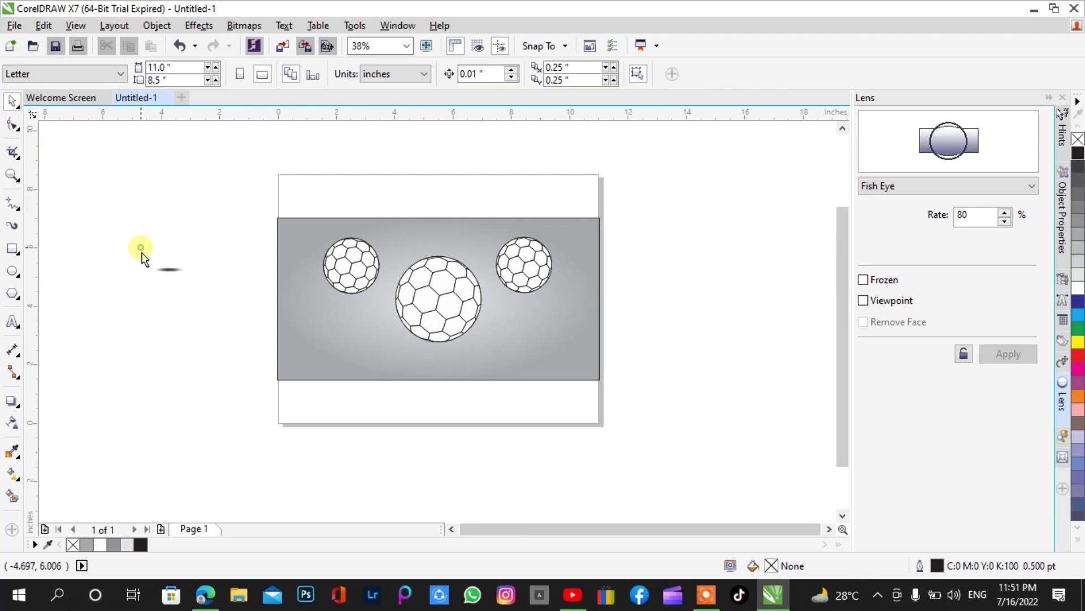
{"action": "left_click_drag", "start_coordinate": [142, 256], "coordinate": [361, 313]}
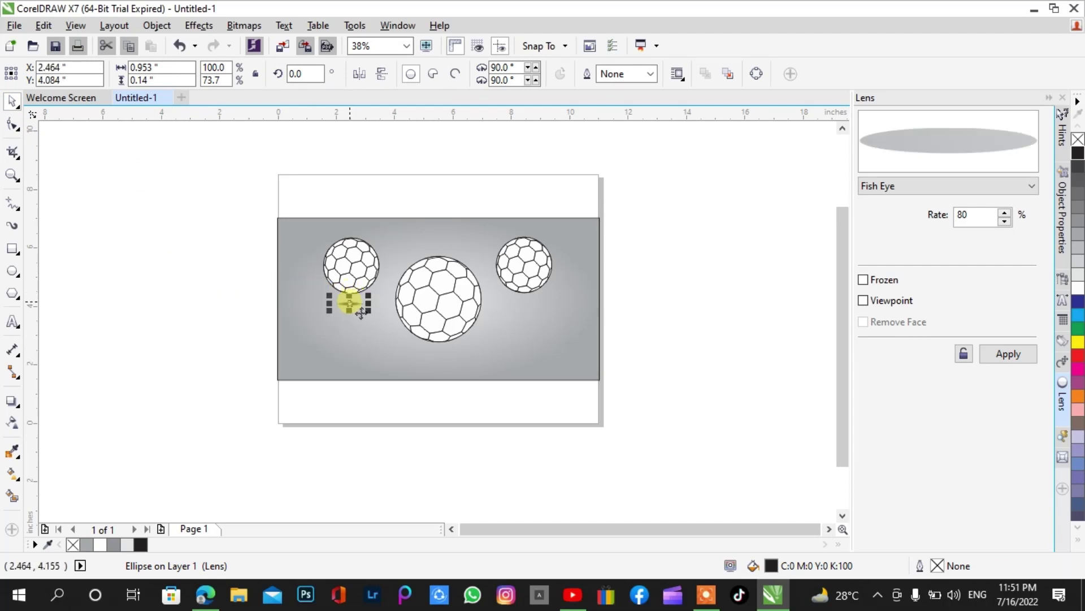
{"action": "left_click", "coordinate": [338, 257], "text": "shift"}
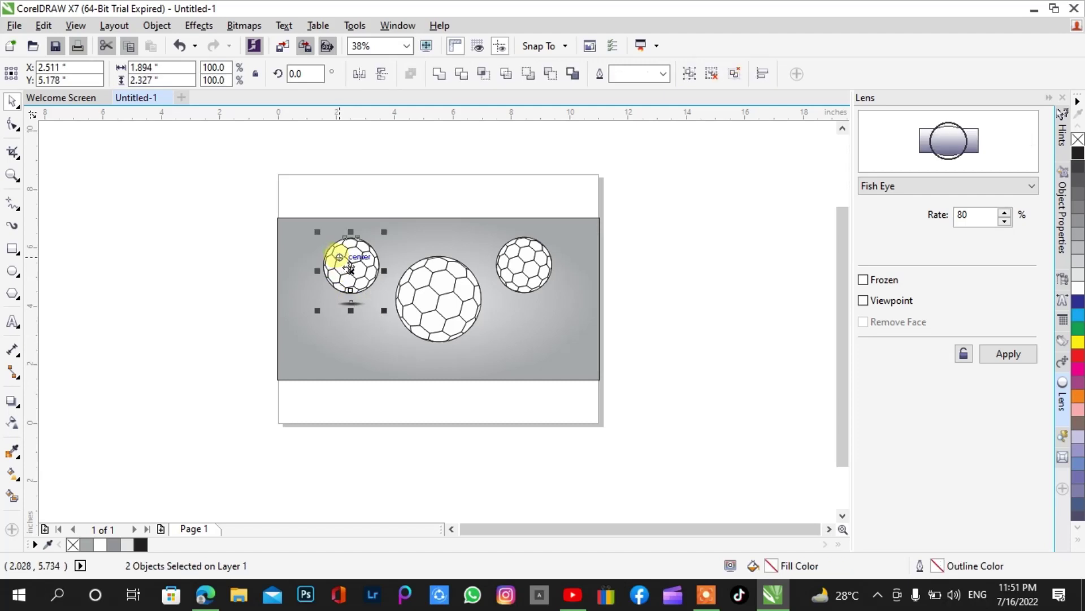
{"action": "left_click", "coordinate": [232, 237]}
Nudge the shadow upward to Y 4.284 inches, closer to the left ball's underside, and deselect it
{"action": "left_click", "coordinate": [351, 303]}
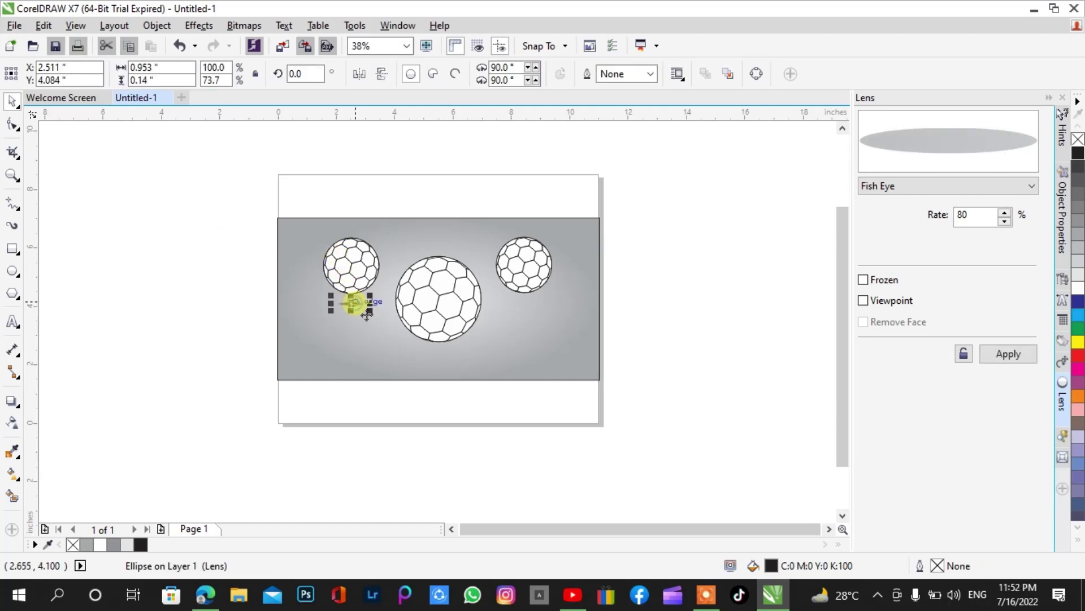
{"action": "key", "text": "Up"}
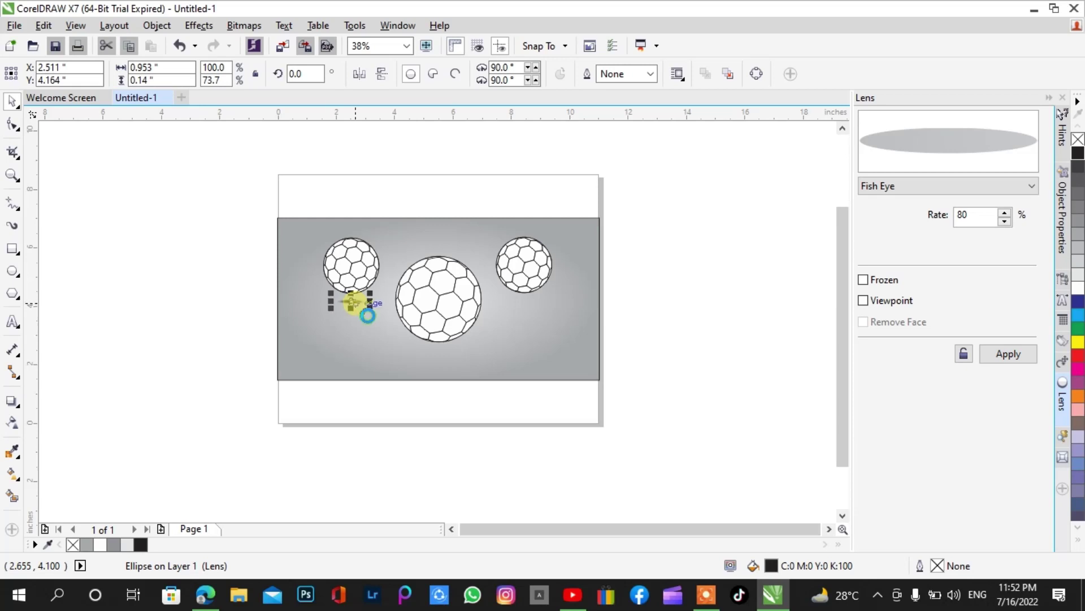
{"action": "key", "text": "Up"}
{"action": "left_click", "coordinate": [250, 286]}
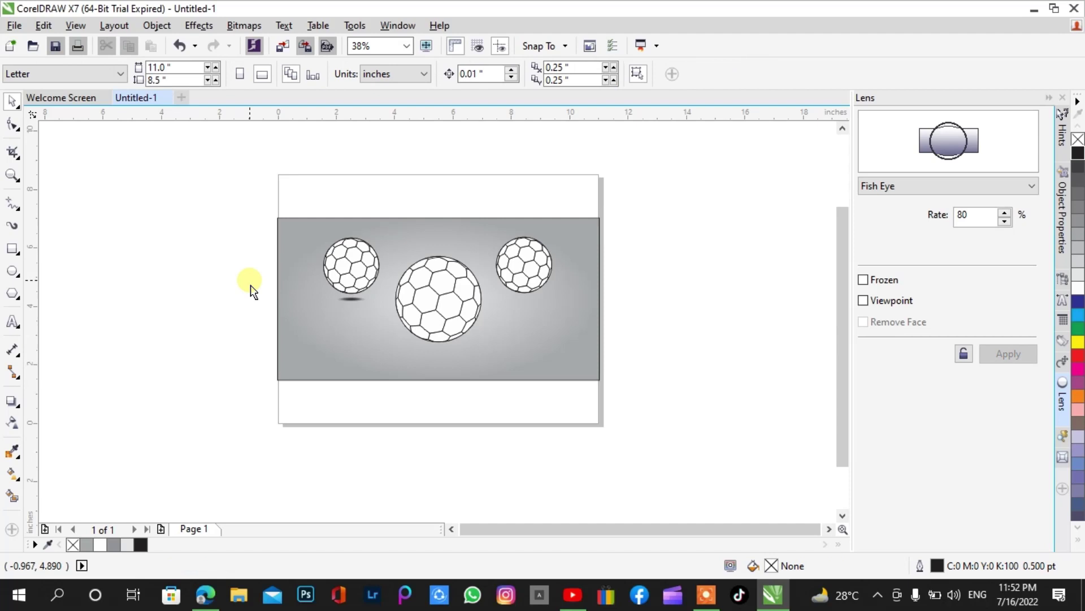
{"action": "left_click", "coordinate": [358, 298]}
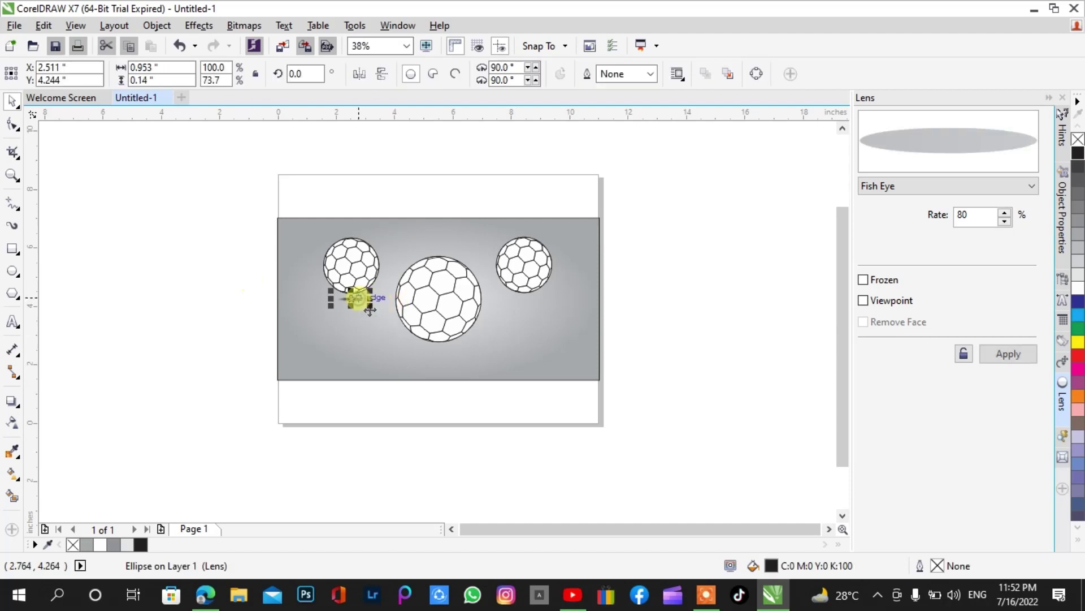
{"action": "key", "text": "Up"}
{"action": "key", "text": "Up"}
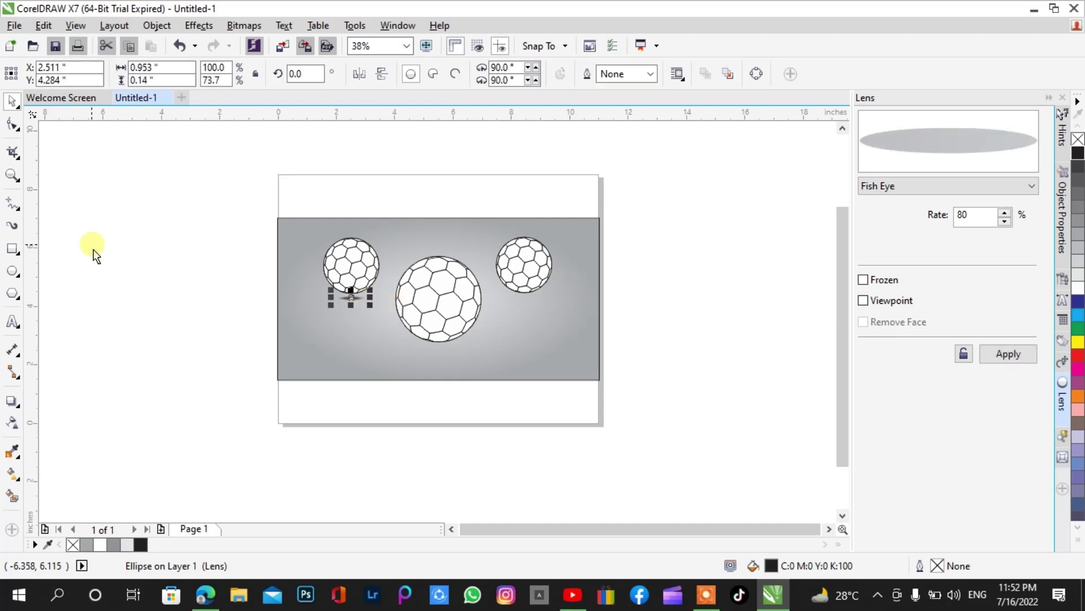
{"action": "left_click", "coordinate": [91, 245]}
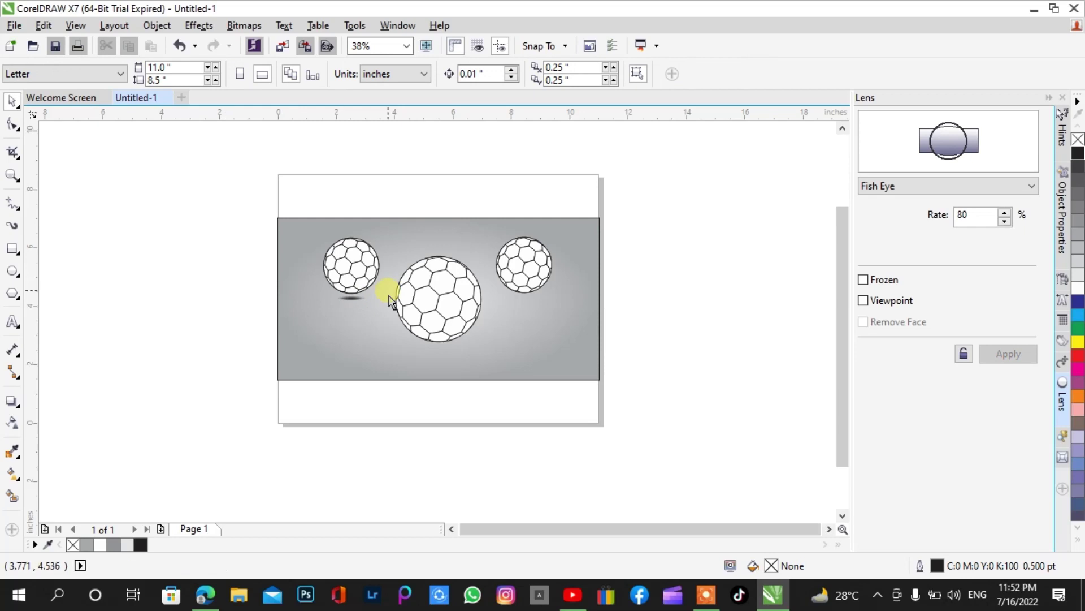
Place a copy of the shadow below the right small ball at the same height, centered horizontally with that ball
{"action": "left_click", "coordinate": [350, 300]}
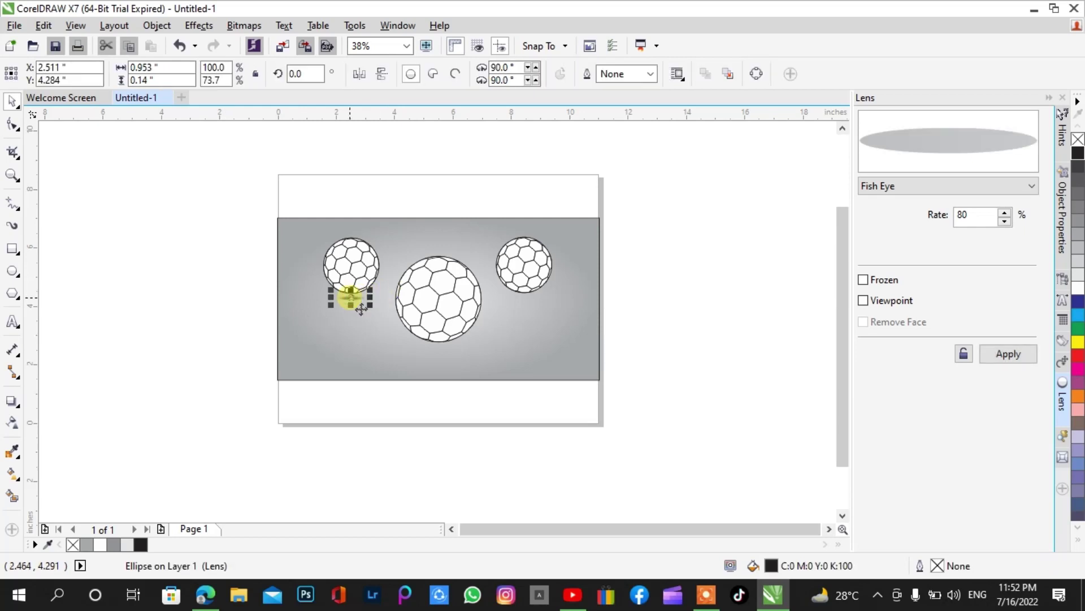
{"action": "left_click_drag", "start_coordinate": [361, 308], "coordinate": [540, 314]}
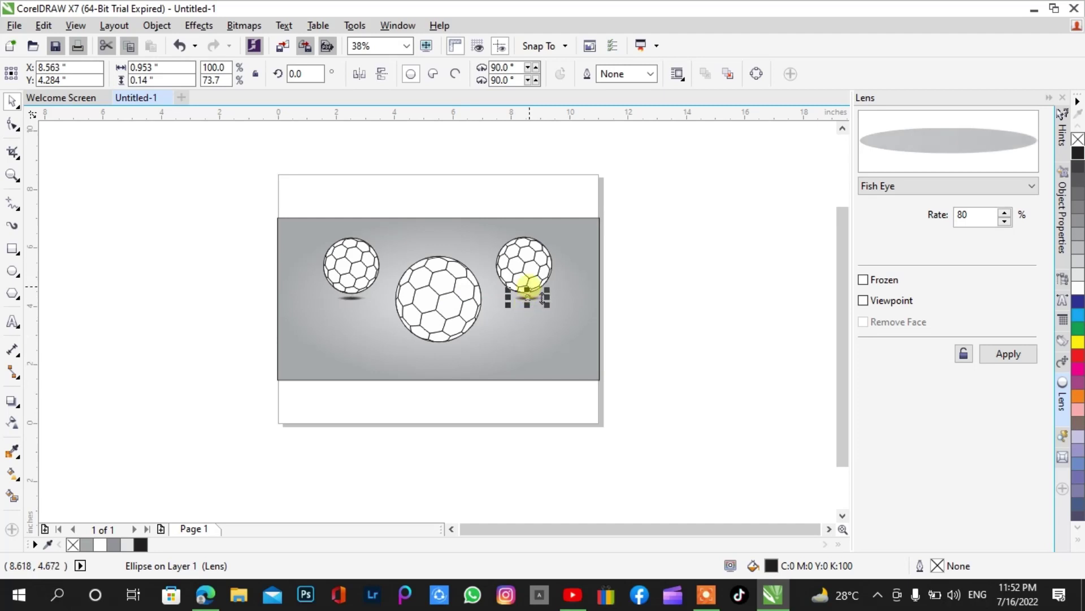
{"action": "left_click", "coordinate": [537, 281], "text": "shift"}
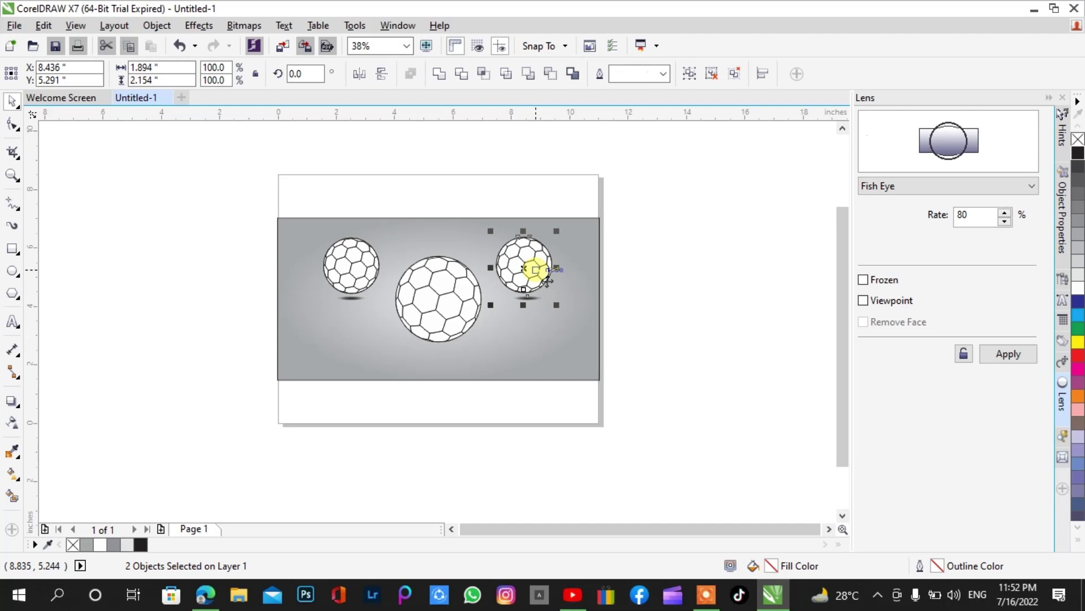
{"action": "left_click", "coordinate": [662, 358]}
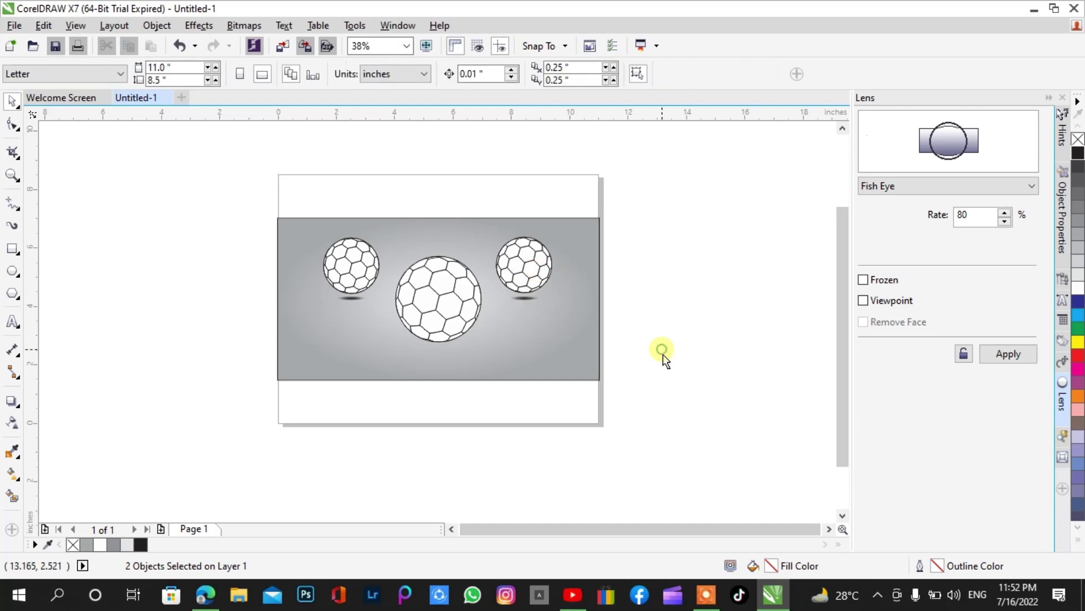
Place a copy of the right small ball's shadow beneath the large ball, centered horizontally with that ball, and deselect it
{"action": "left_click", "coordinate": [530, 303]}
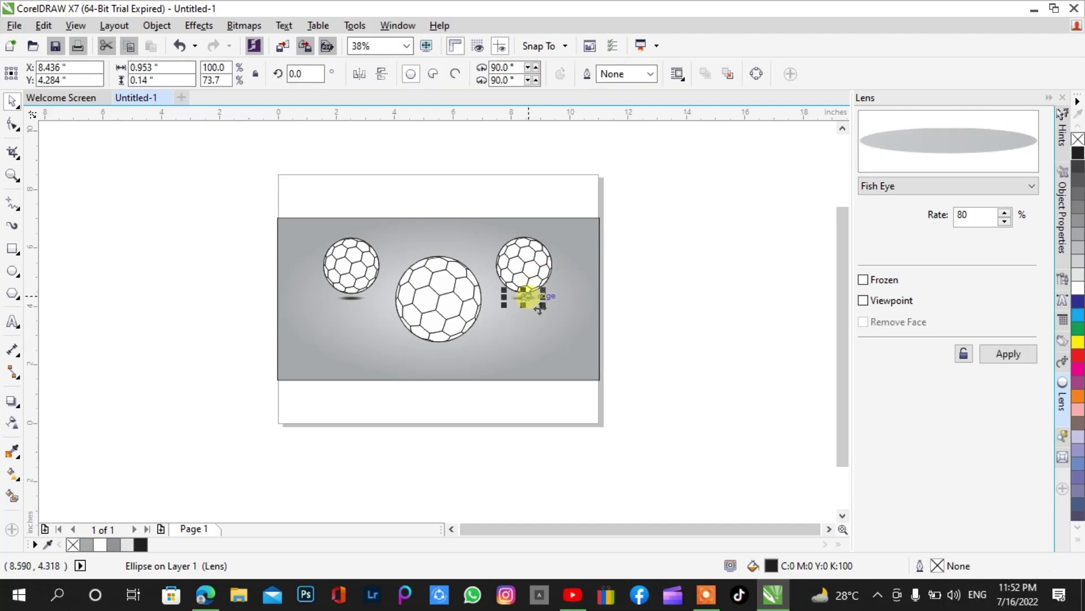
{"action": "left_click_drag", "start_coordinate": [530, 303], "coordinate": [439, 351]}
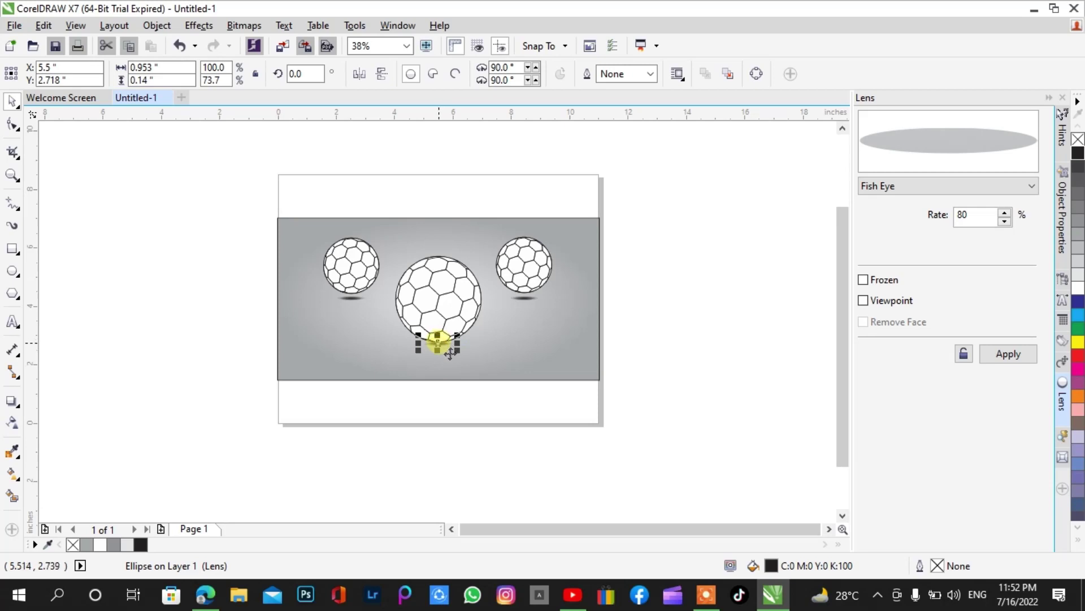
{"action": "left_click_drag", "start_coordinate": [447, 357], "coordinate": [453, 365]}
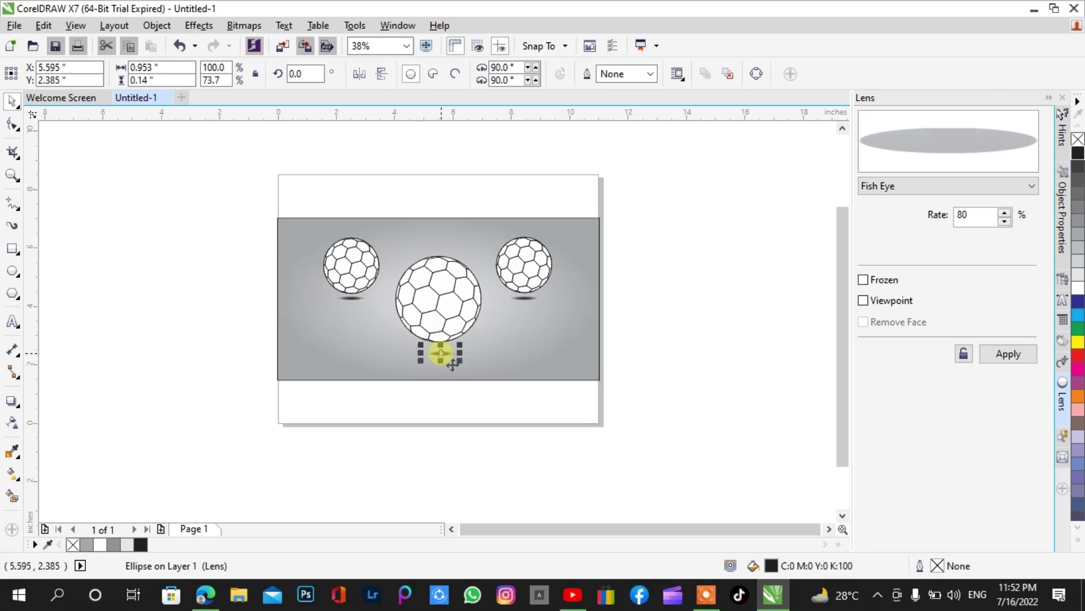
{"action": "left_click", "coordinate": [439, 317], "text": "shift"}
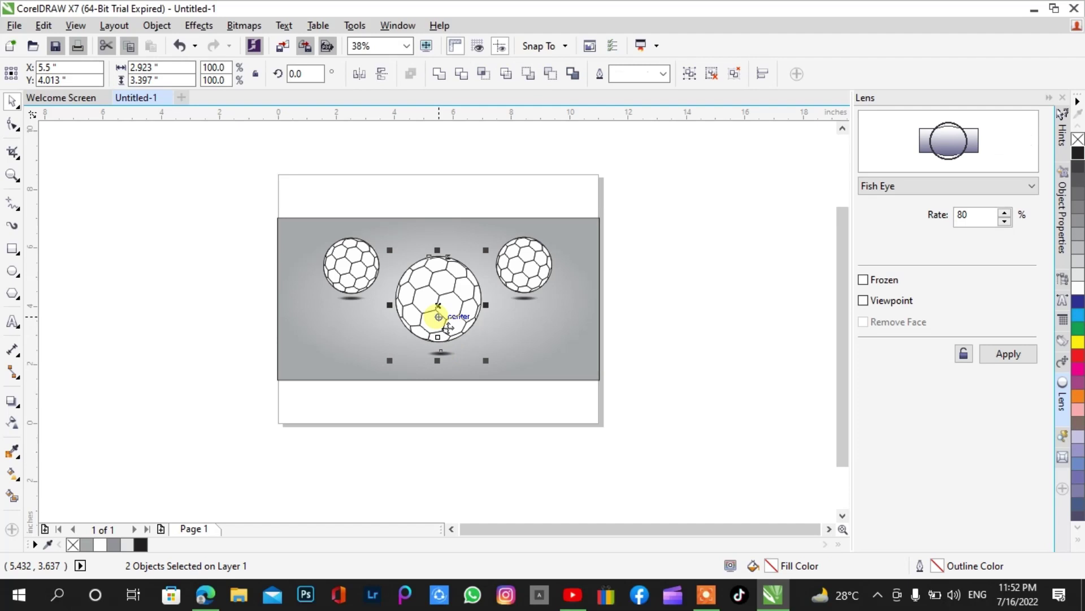
{"action": "left_click", "coordinate": [438, 452]}
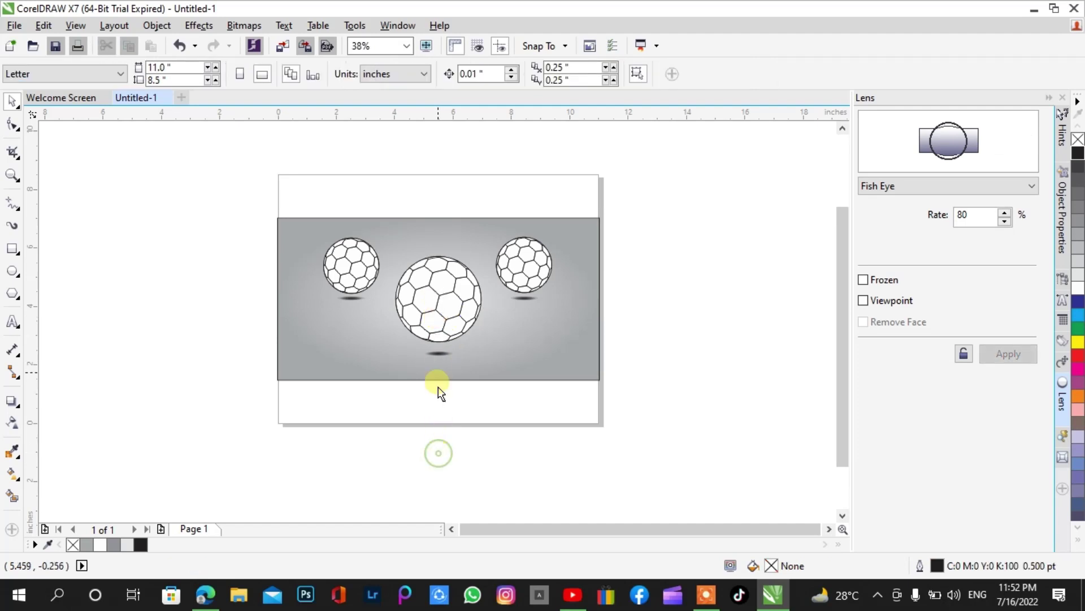
Nudge the large ball's shadow up to Y 2.585 inches and widen it symmetrically to about 1.77 inches
{"action": "left_click", "coordinate": [443, 357]}
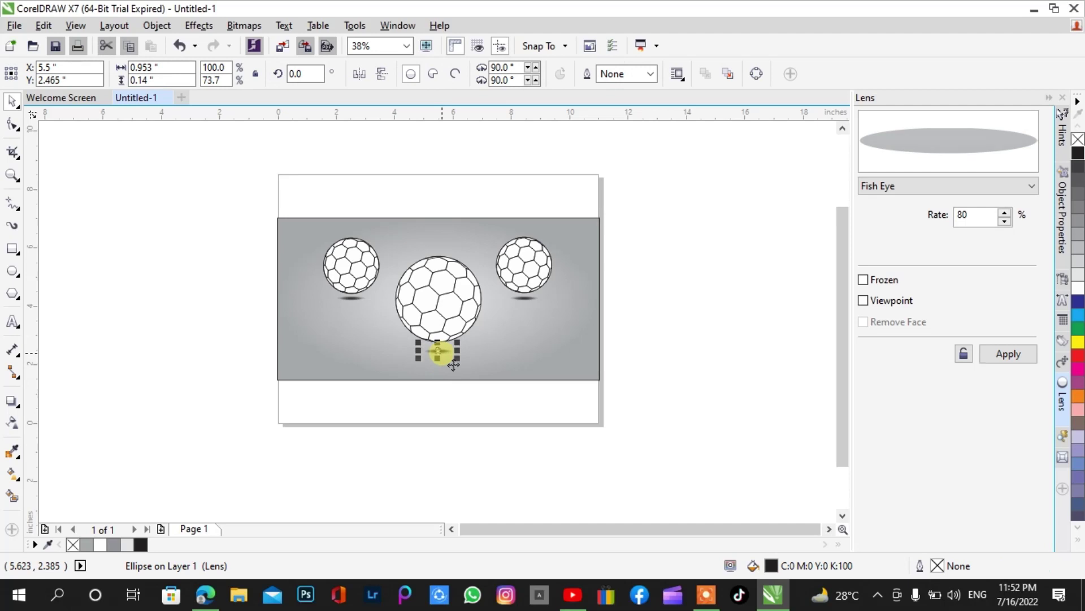
{"action": "left_click_drag", "start_coordinate": [453, 365], "coordinate": [455, 365]}
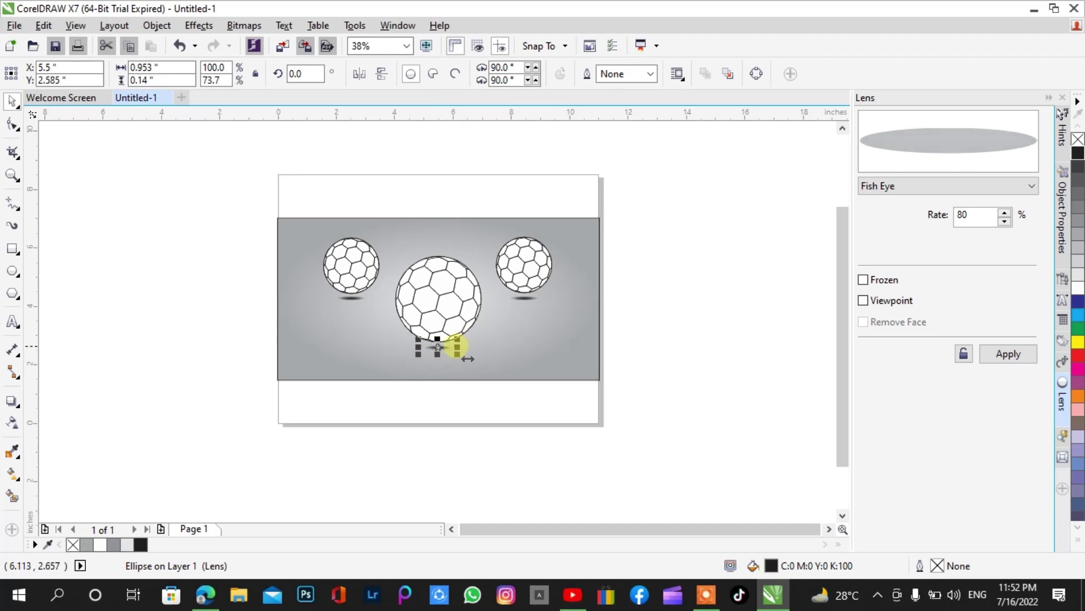
{"action": "left_click_drag", "start_coordinate": [465, 359], "coordinate": [477, 359]}
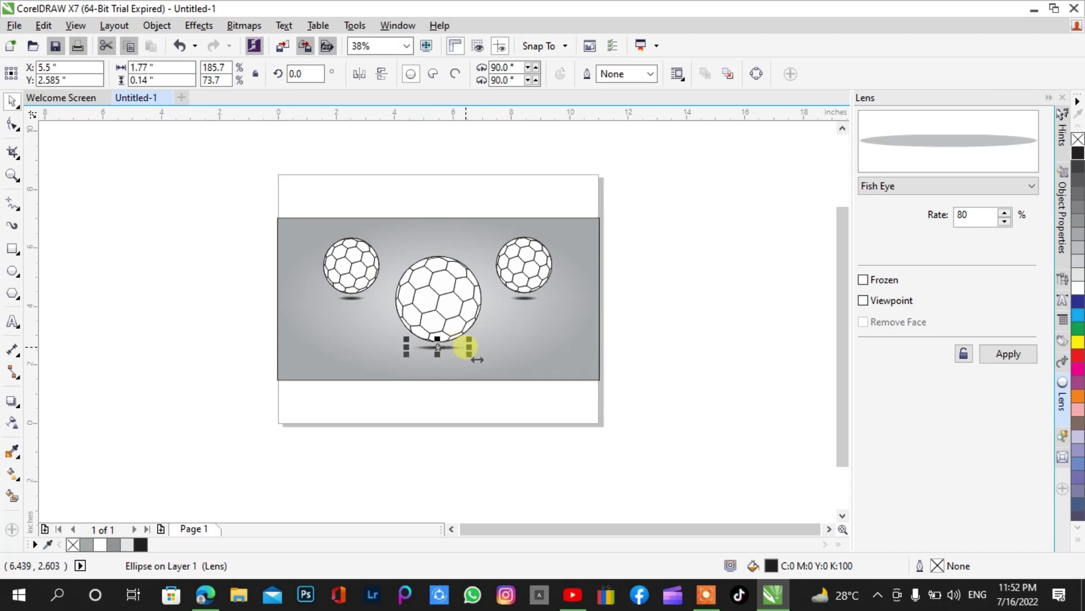
{"action": "left_click", "coordinate": [458, 450]}
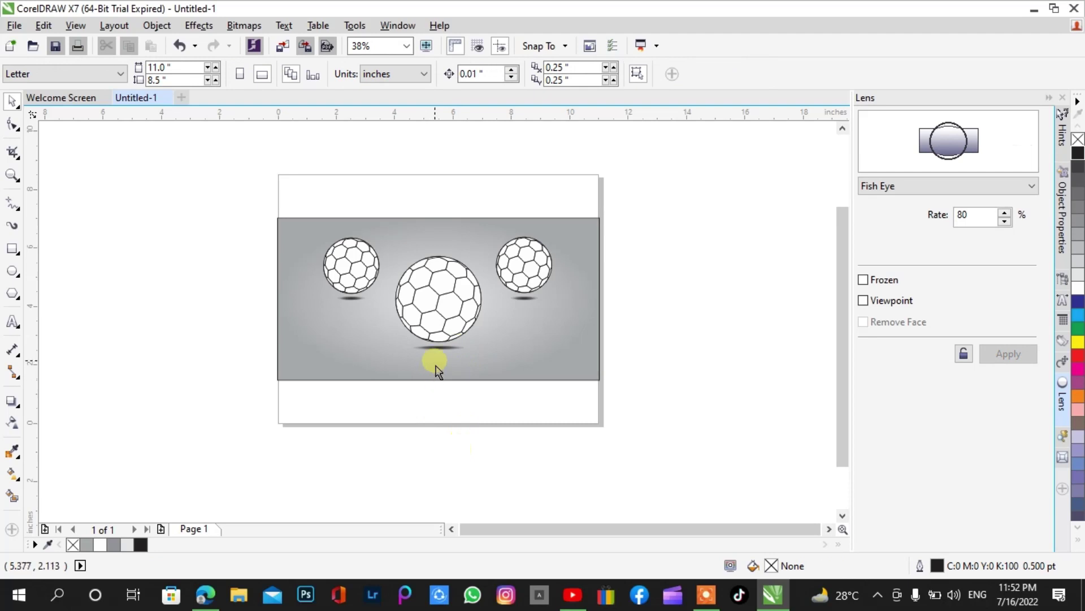
Nudge the right small ball's shadow up to Y 4.294 inches and the large ball's shadow up to Y 2.595 inches
{"action": "left_click", "coordinate": [523, 299]}
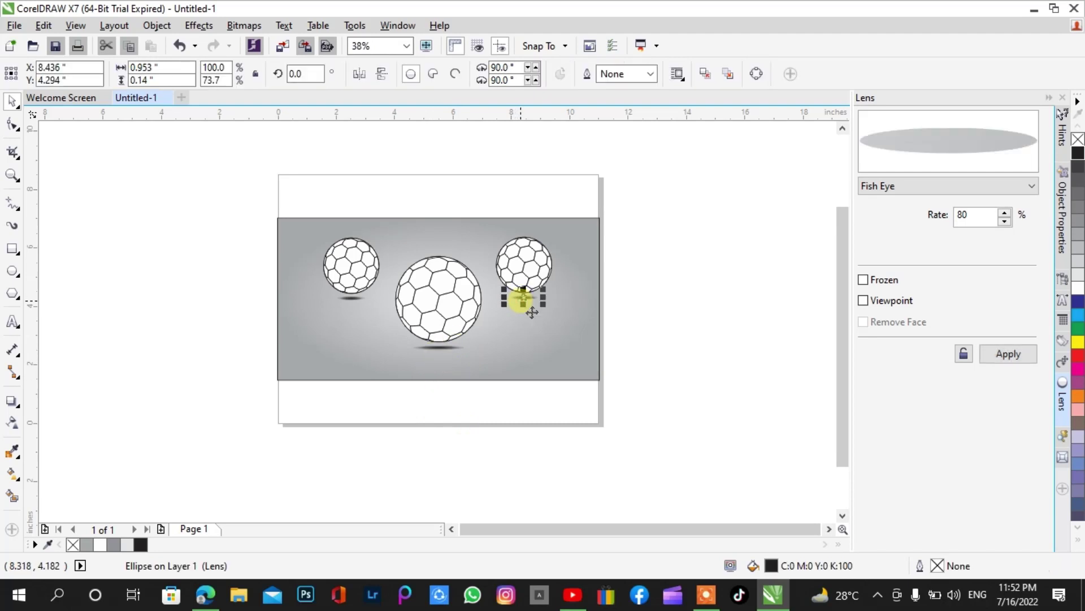
{"action": "left_click", "coordinate": [449, 346]}
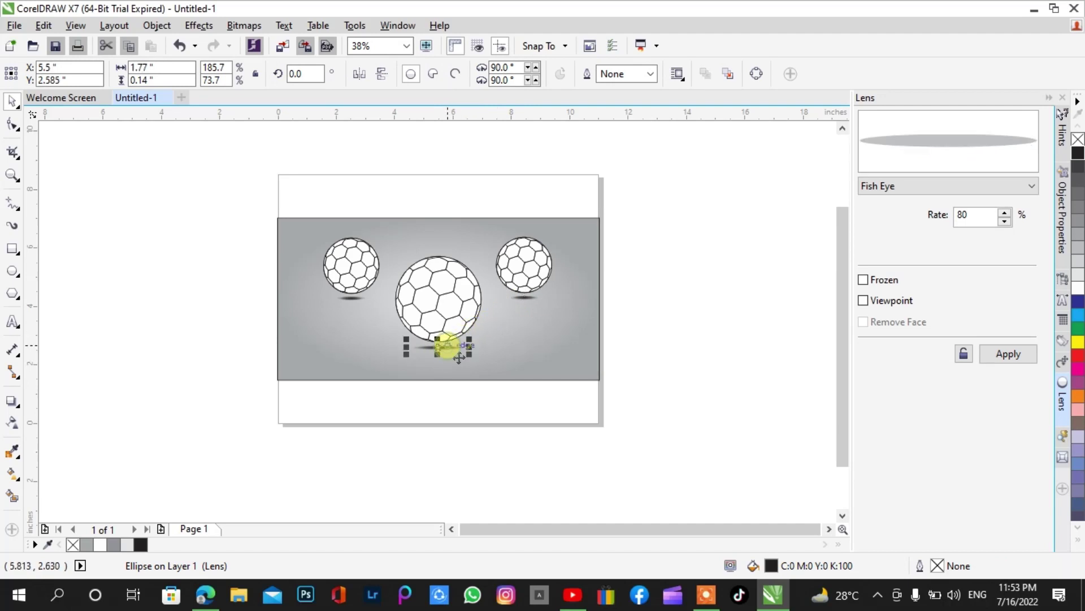
{"action": "left_click", "coordinate": [500, 454]}
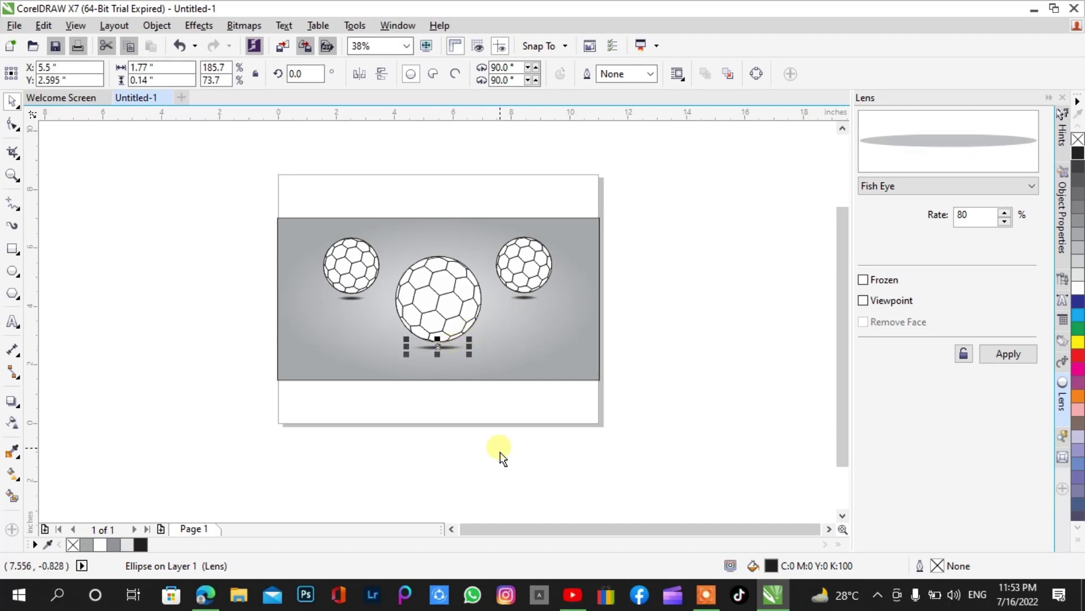
{"action": "left_click", "coordinate": [464, 389]}
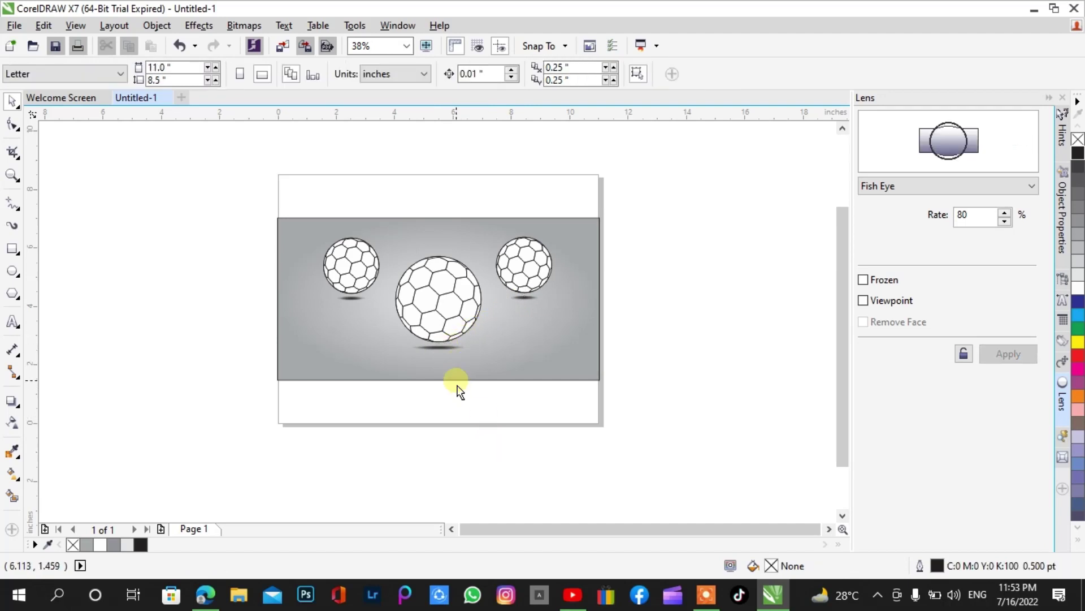
Flatten the left small ball's shadow from below to a height of about 0.07 inches
{"action": "key", "text": "z"}
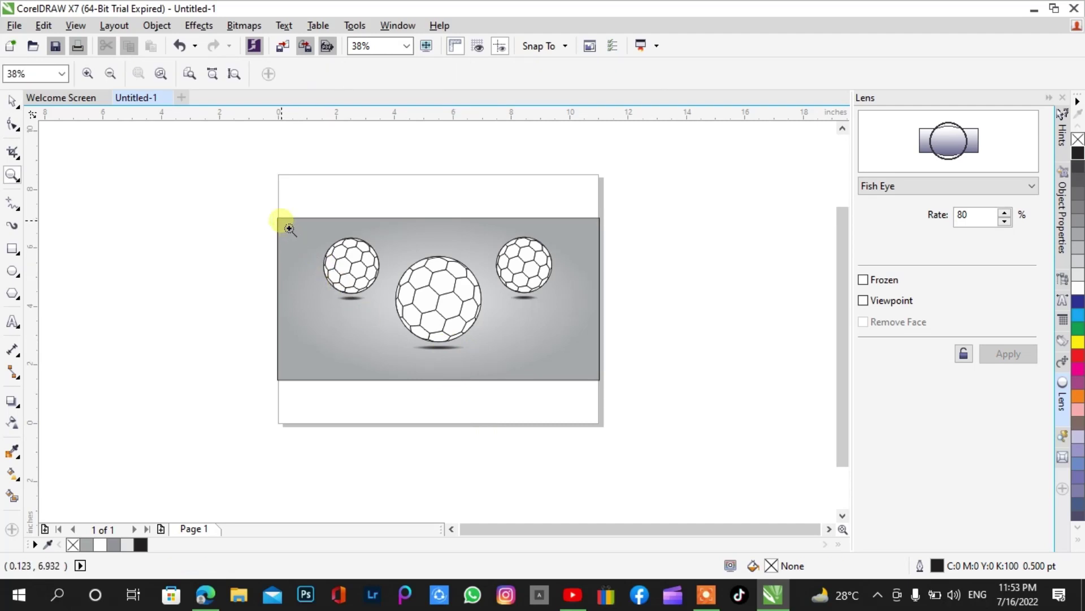
{"action": "left_click_drag", "start_coordinate": [286, 227], "coordinate": [607, 388]}
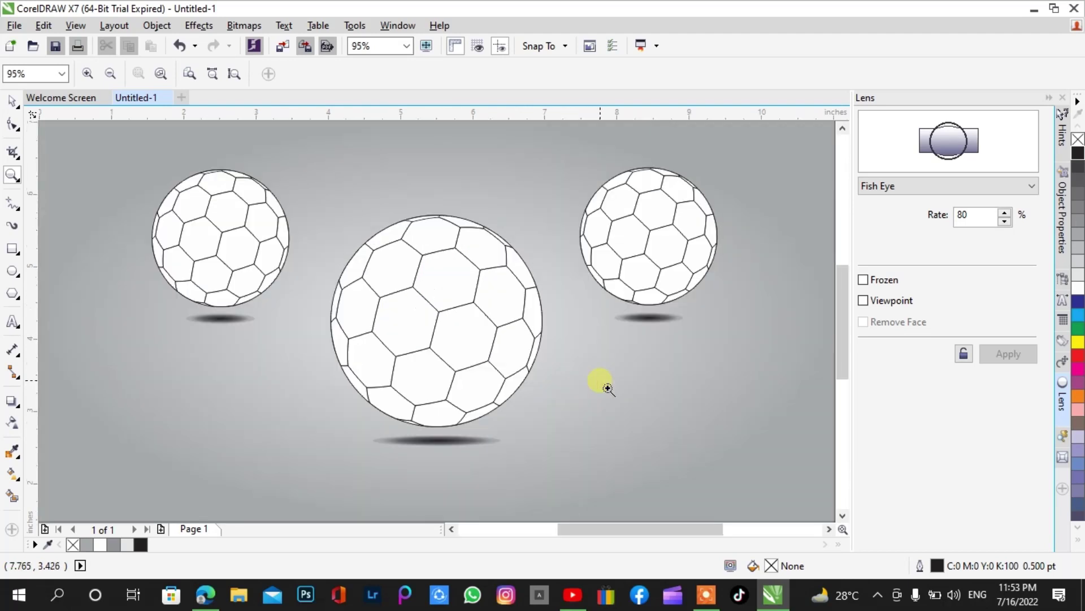
{"action": "left_click", "coordinate": [10, 104]}
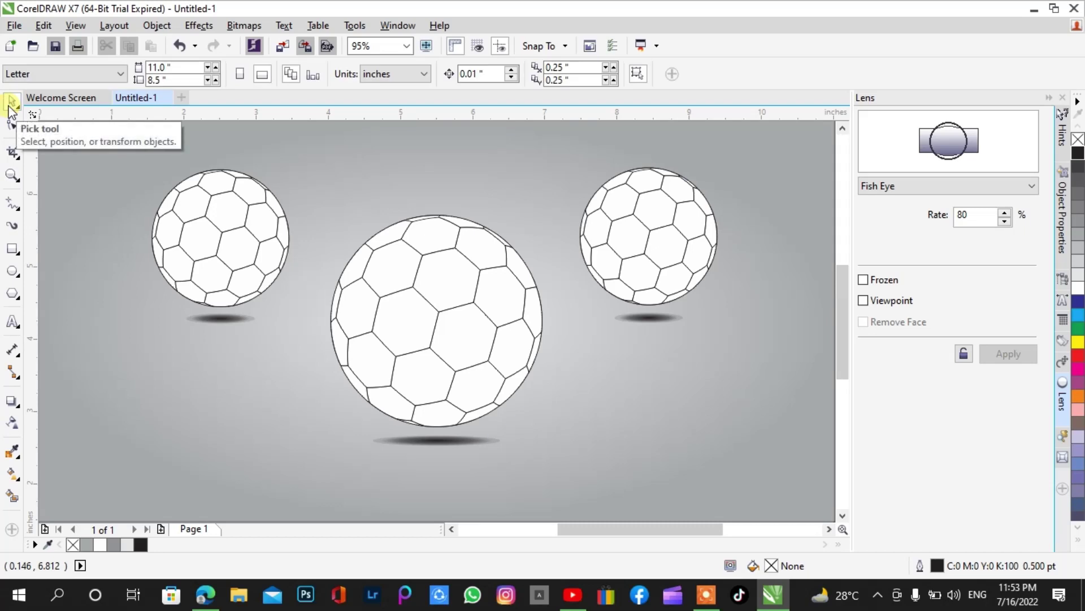
{"action": "left_click", "coordinate": [219, 317]}
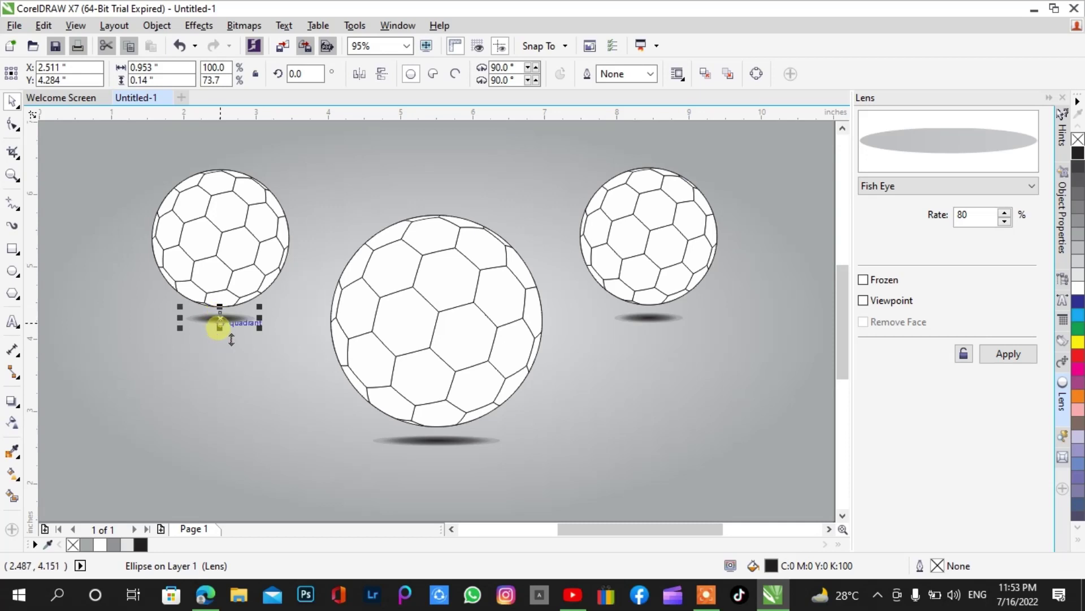
{"action": "double_click", "coordinate": [220, 327]}
{"action": "left_click_drag", "start_coordinate": [219, 327], "coordinate": [219, 320]}
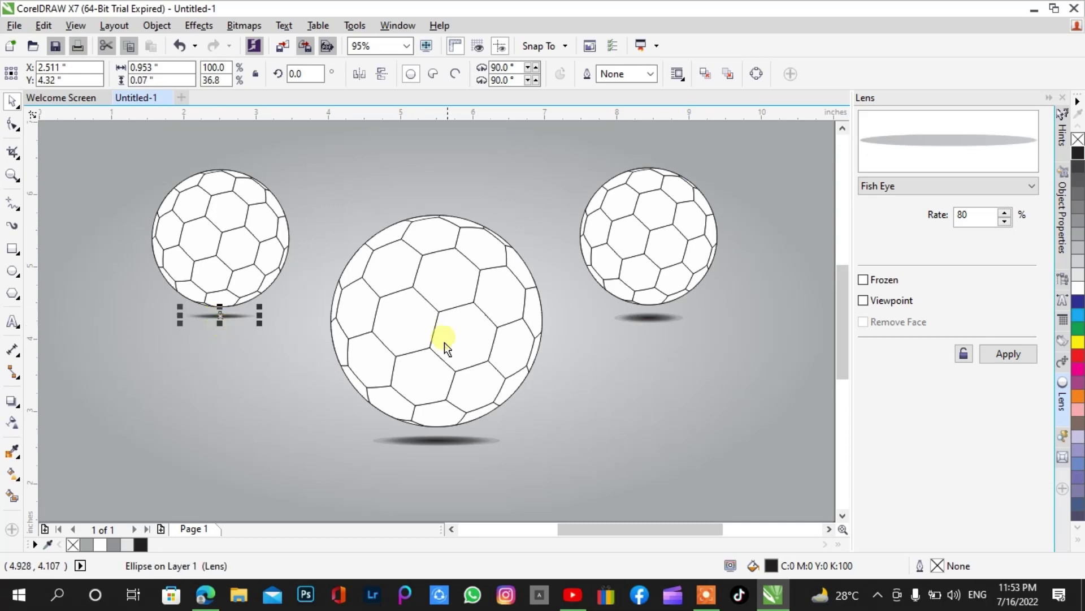
Flatten the right small ball's shadow to a height of about 0.07 inches and nudge it up to Y 4.37 inches
{"action": "left_click", "coordinate": [650, 323]}
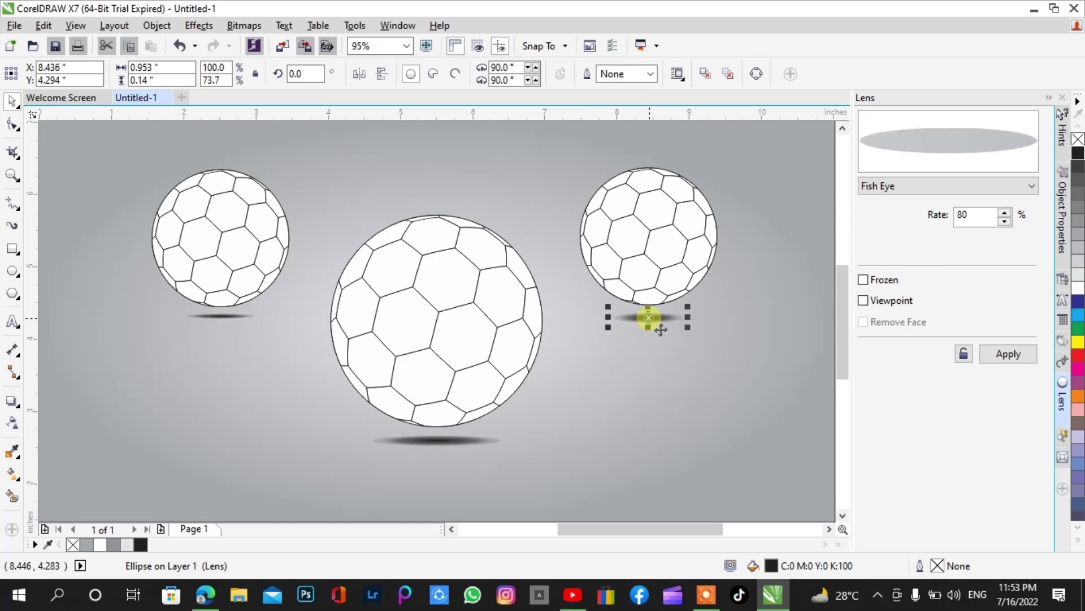
{"action": "double_click", "coordinate": [649, 328]}
{"action": "left_click_drag", "start_coordinate": [662, 341], "coordinate": [659, 331]}
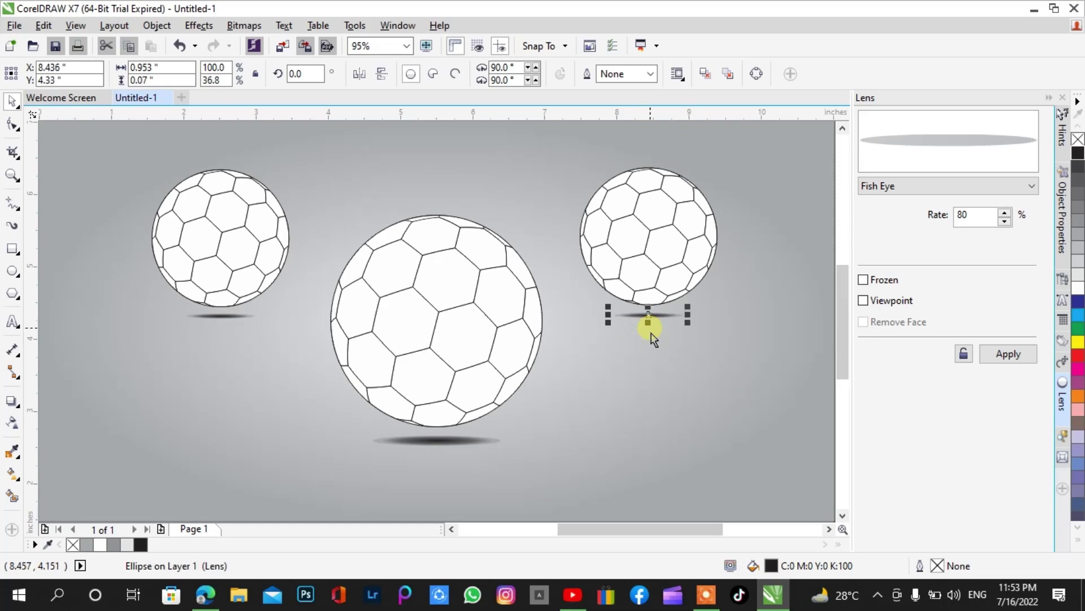
{"action": "key", "text": "Up"}
{"action": "key", "text": "Up"}
{"action": "key", "text": "Up"}
{"action": "key", "text": "Up"}
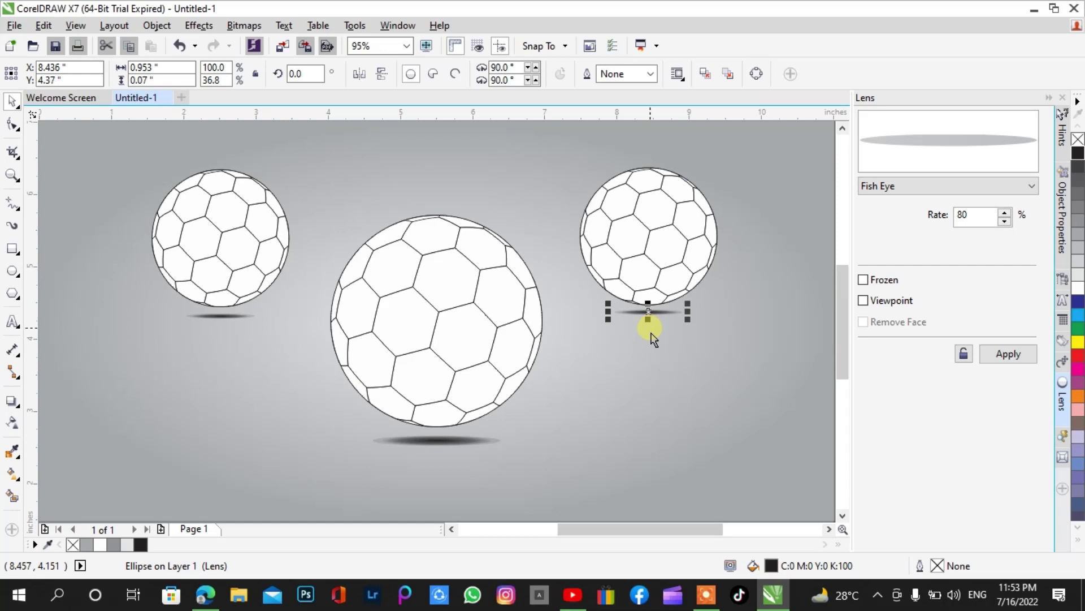
Nudge the left small ball's shadow up to Y 4.35 inches and the large ball's shadow up to Y 2.625 inches
{"action": "left_click", "coordinate": [230, 318]}
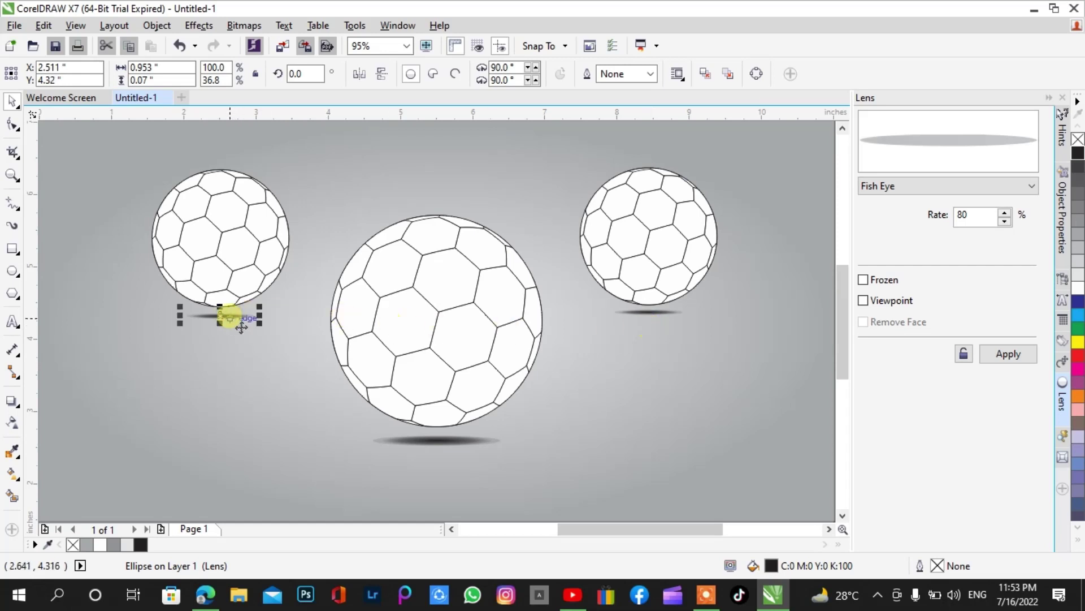
{"action": "key", "text": "Up"}
{"action": "key", "text": "Up"}
{"action": "key", "text": "Up"}
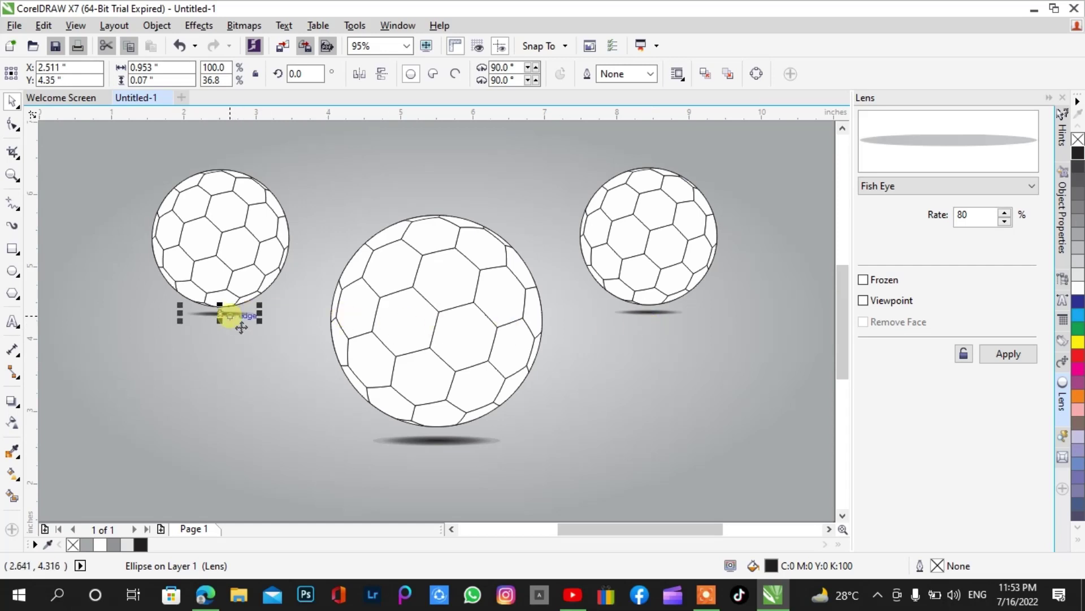
{"action": "left_click", "coordinate": [398, 444]}
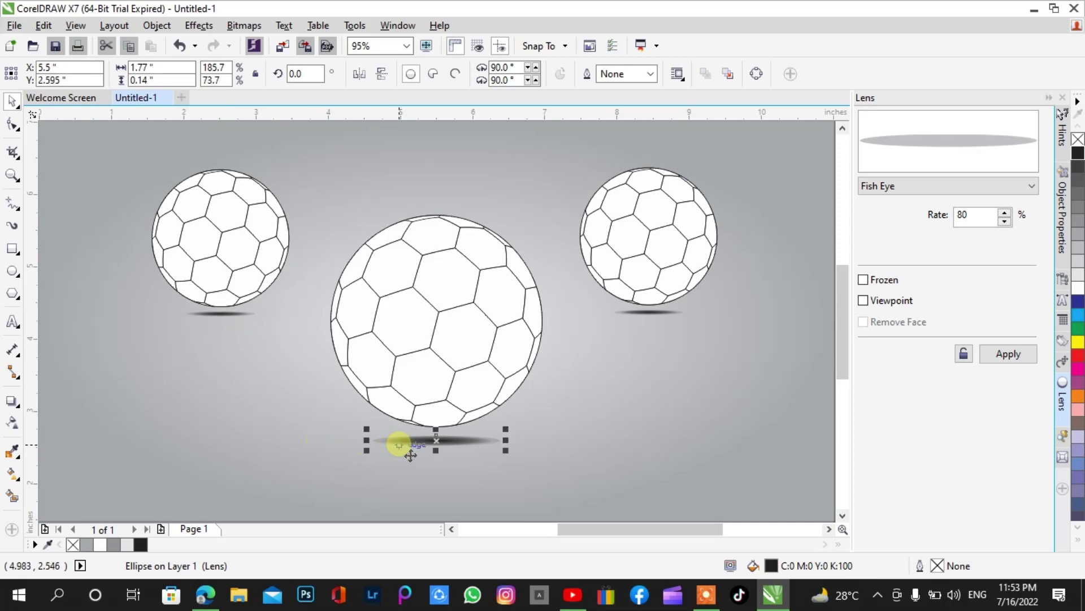
{"action": "key", "text": "Up"}
{"action": "key", "text": "Up"}
{"action": "key", "text": "Up"}
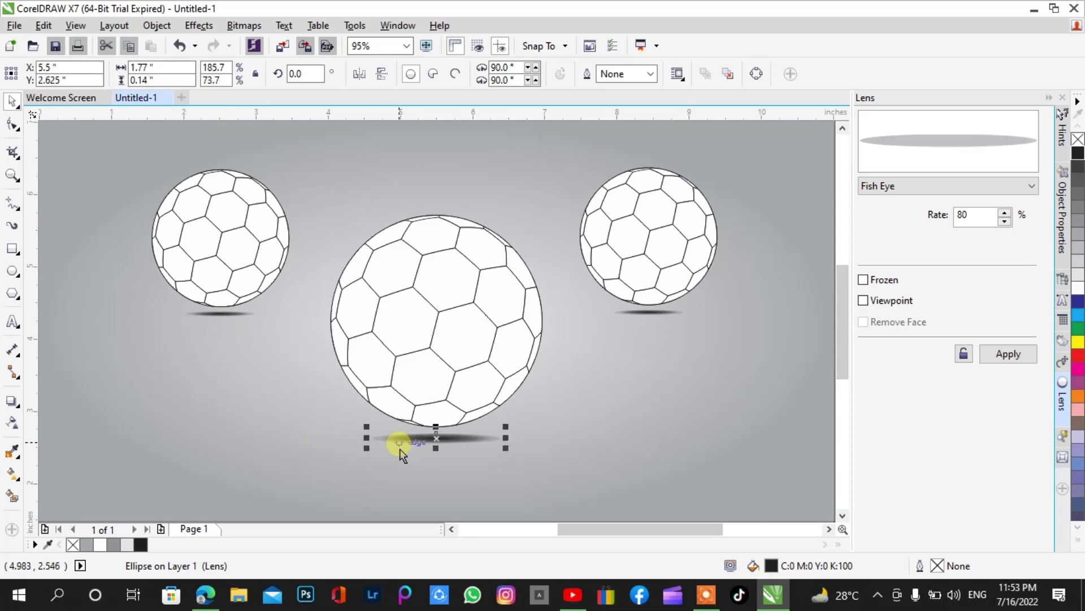
Set the grey background rectangle's outline width to None and deselect it
{"action": "left_click", "coordinate": [317, 408]}
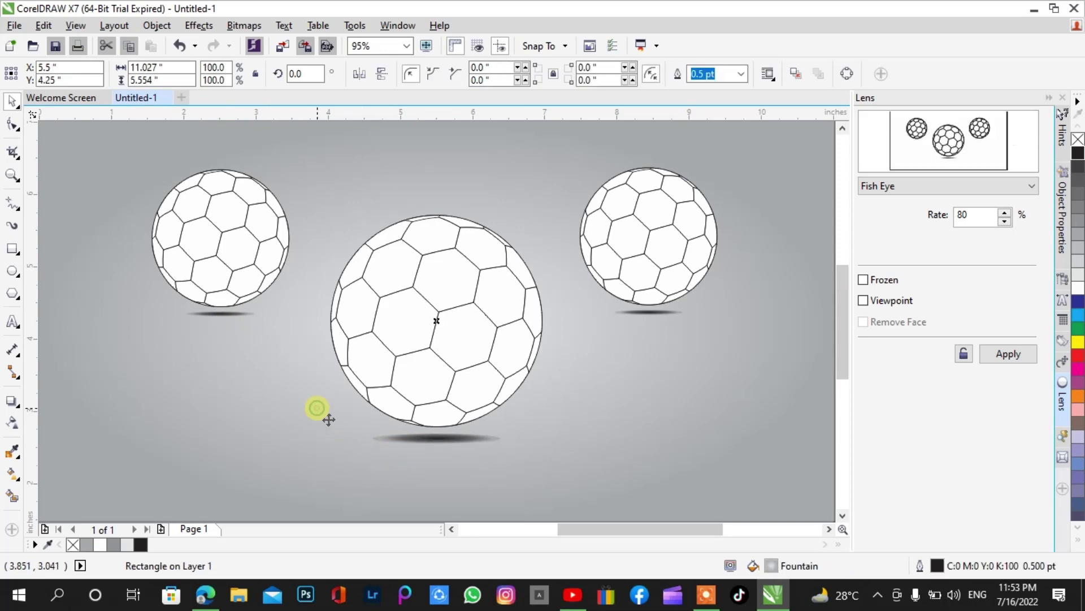
{"action": "key", "text": "z"}
{"action": "right_click", "coordinate": [221, 170]}
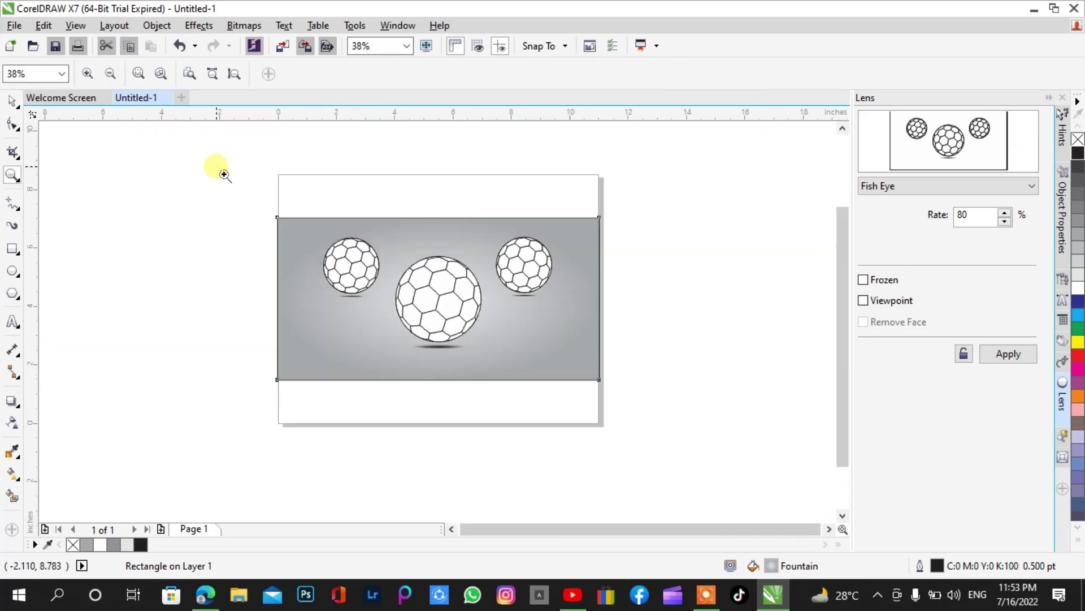
{"action": "left_click", "coordinate": [12, 103]}
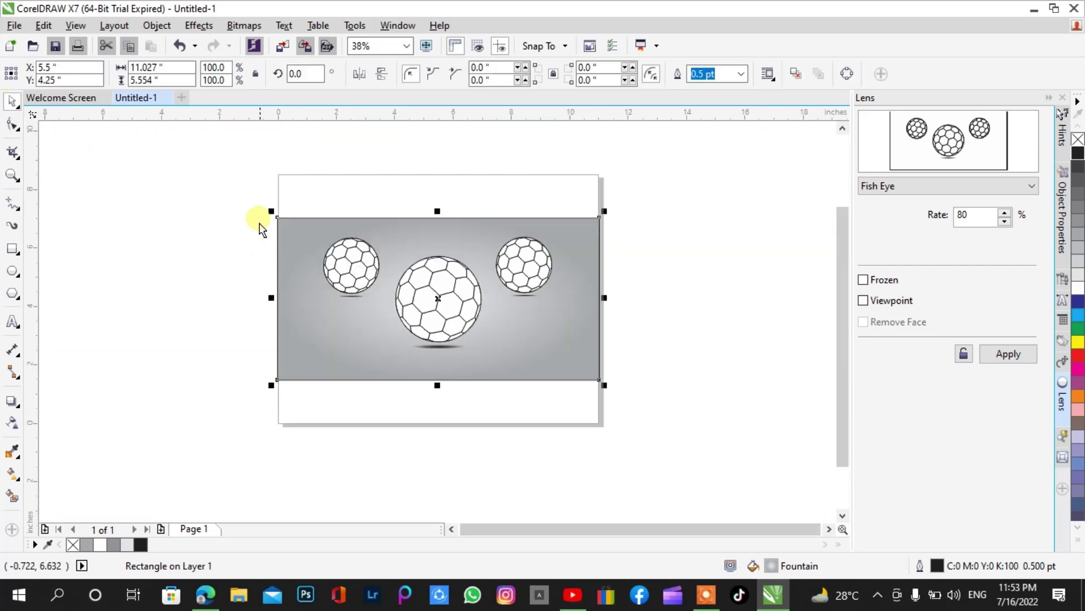
{"action": "left_click", "coordinate": [308, 203]}
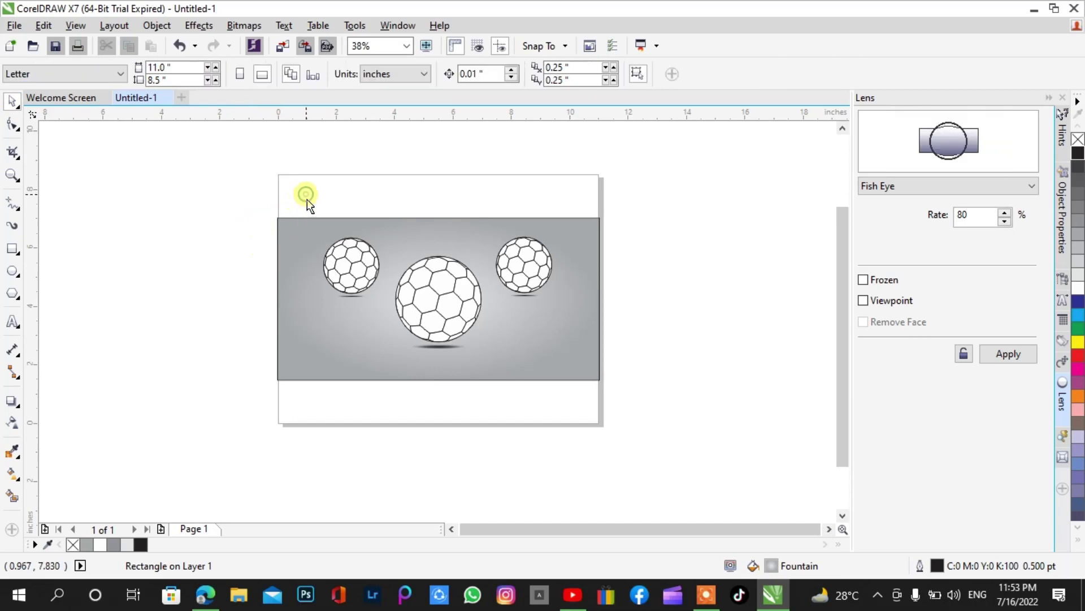
{"action": "left_click", "coordinate": [300, 232]}
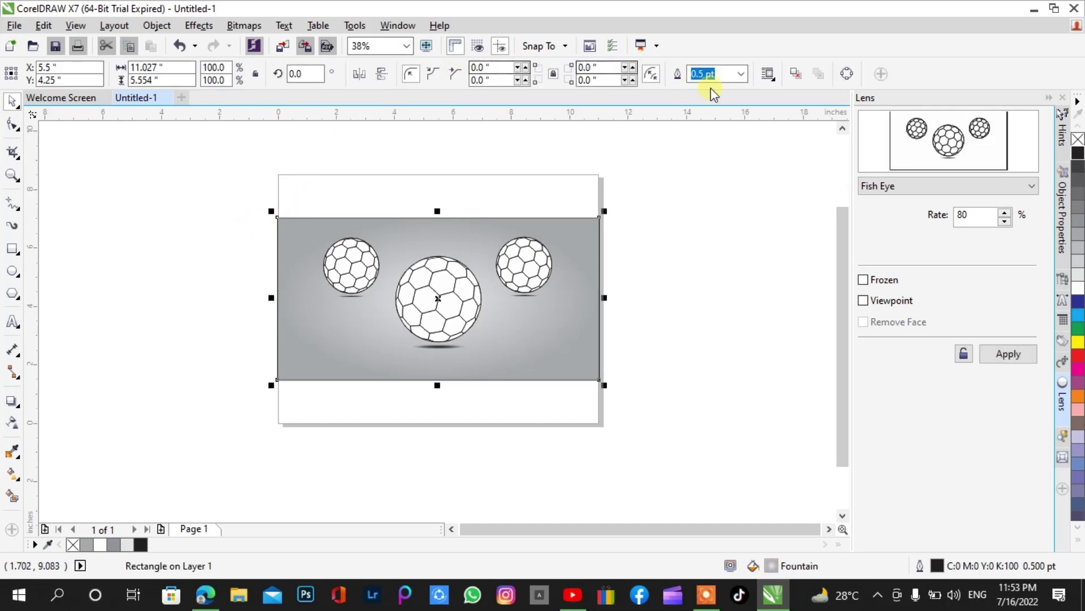
{"action": "left_click", "coordinate": [740, 75]}
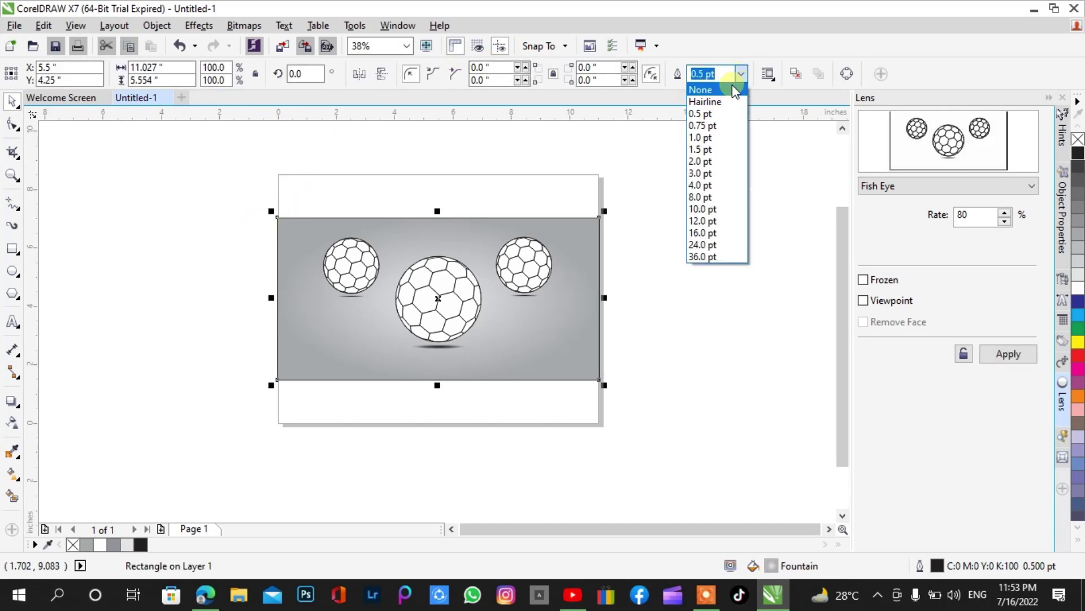
{"action": "left_click", "coordinate": [730, 85]}
{"action": "left_click", "coordinate": [273, 186]}
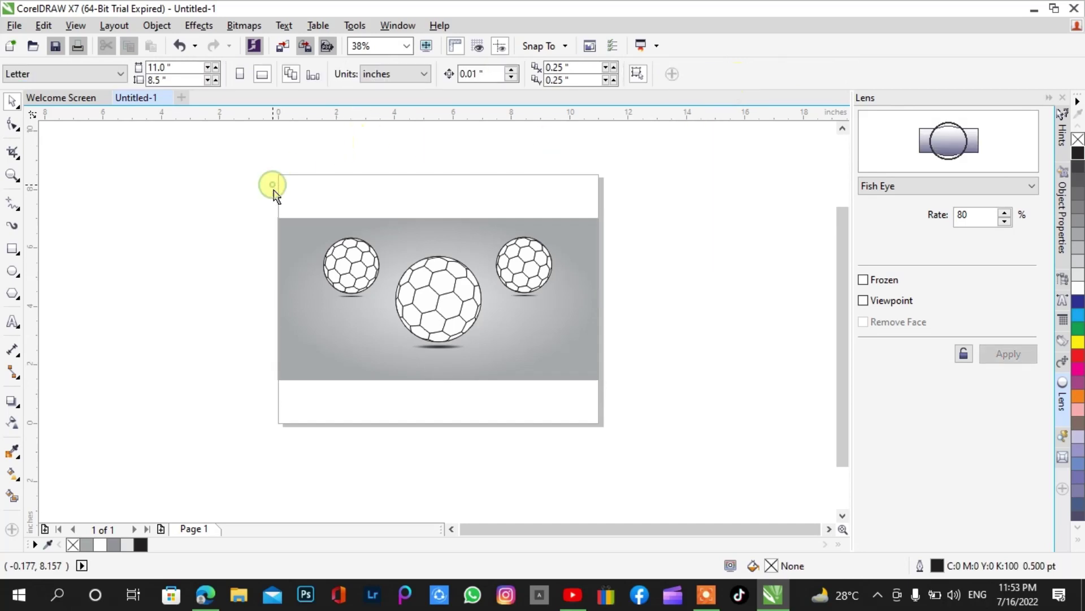
Examine the three balls and their shadows up close and in a full-screen preview
{"action": "key", "text": "z"}
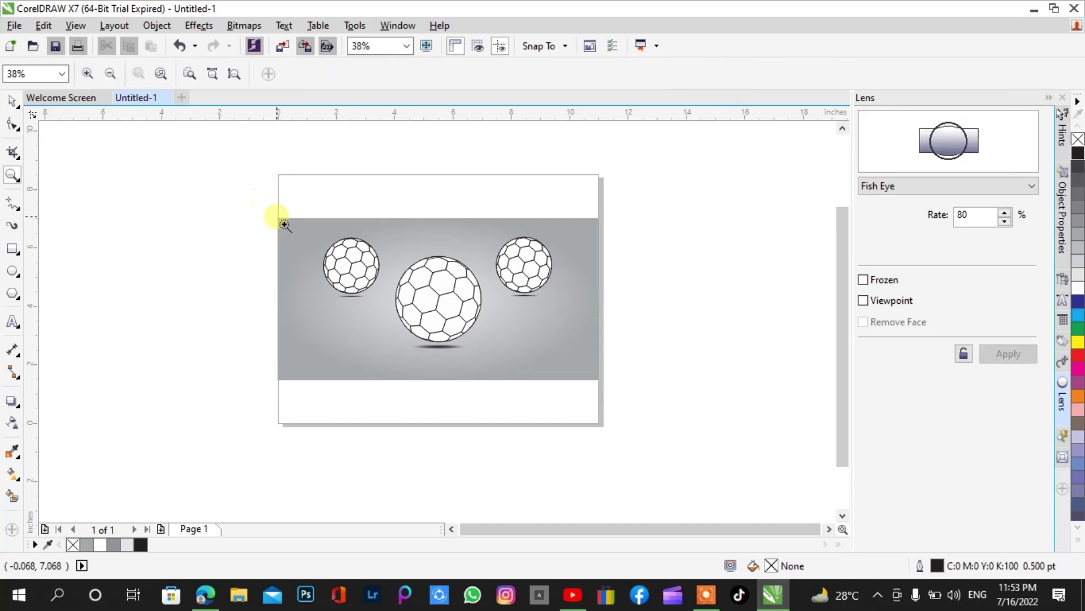
{"action": "left_click_drag", "start_coordinate": [277, 220], "coordinate": [602, 381]}
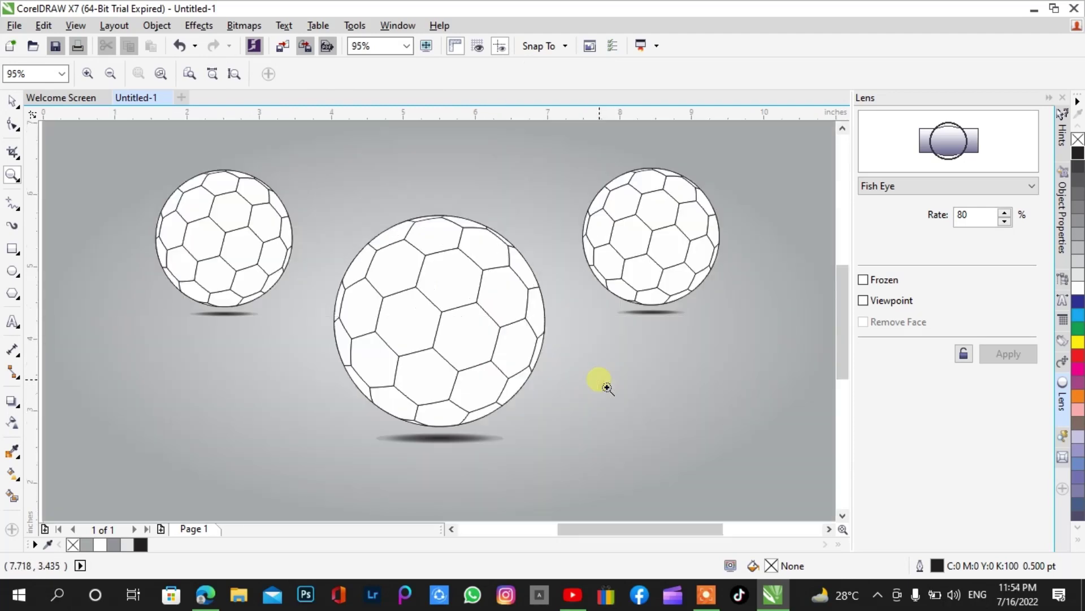
{"action": "left_click", "coordinate": [12, 102]}
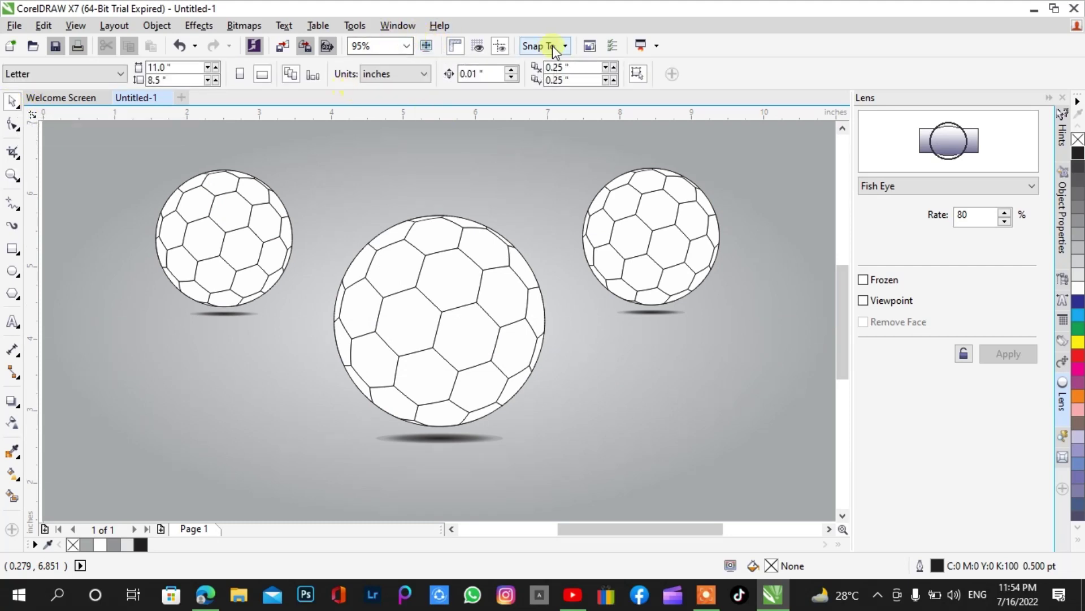
{"action": "left_click", "coordinate": [425, 45]}
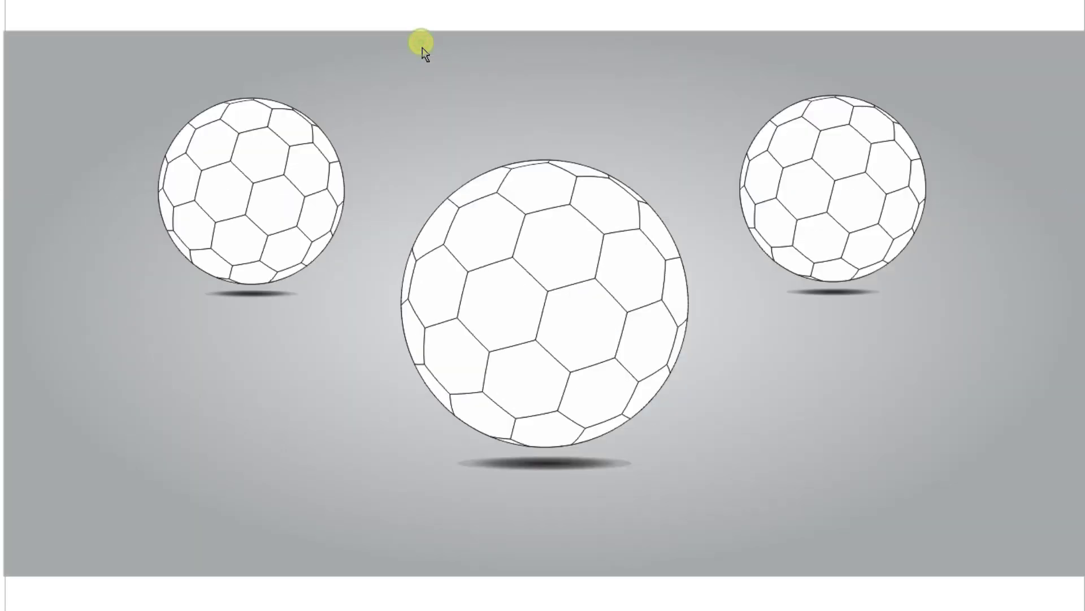